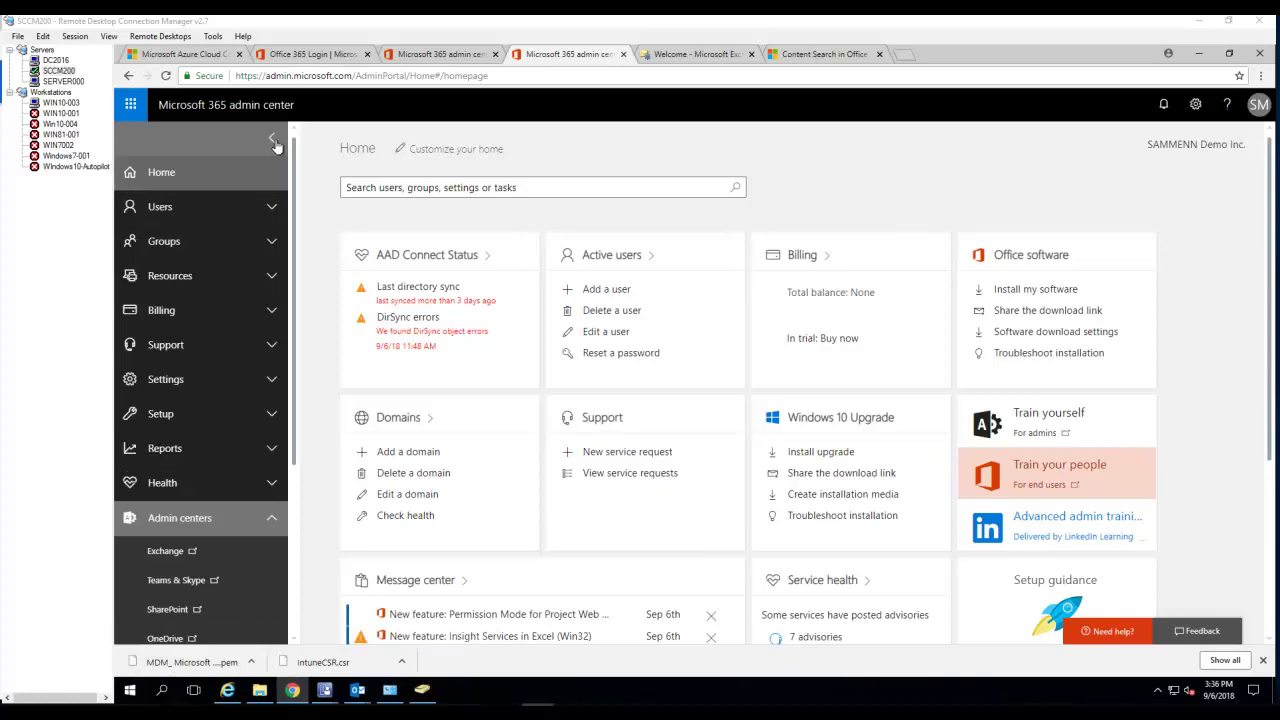
Scroll the admin center navigation down to reveal the Intune link under Admin centers.
{"action": "scroll", "coordinate": [240, 560], "scroll_direction": "down", "scroll_amount": 3}
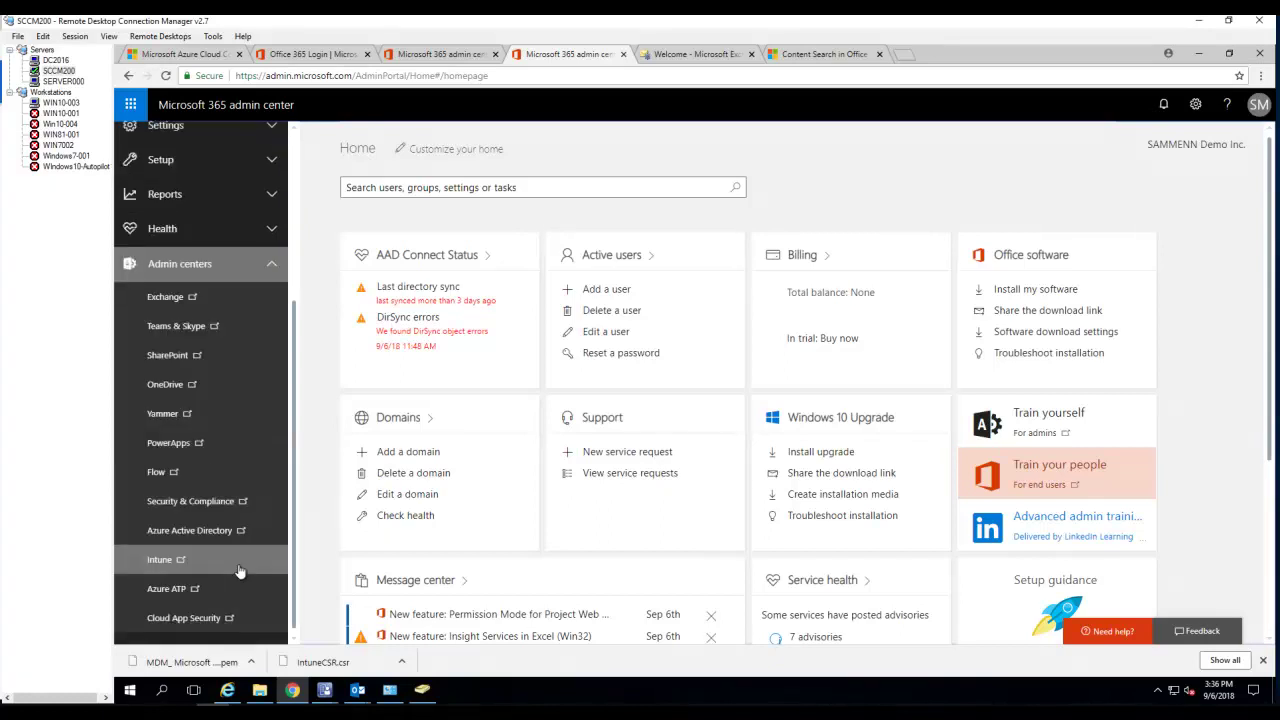
Go to Intune's Device compliance Policies, listing Android PTest and the Contoso iOS policy.
{"action": "left_click", "coordinate": [162, 562]}
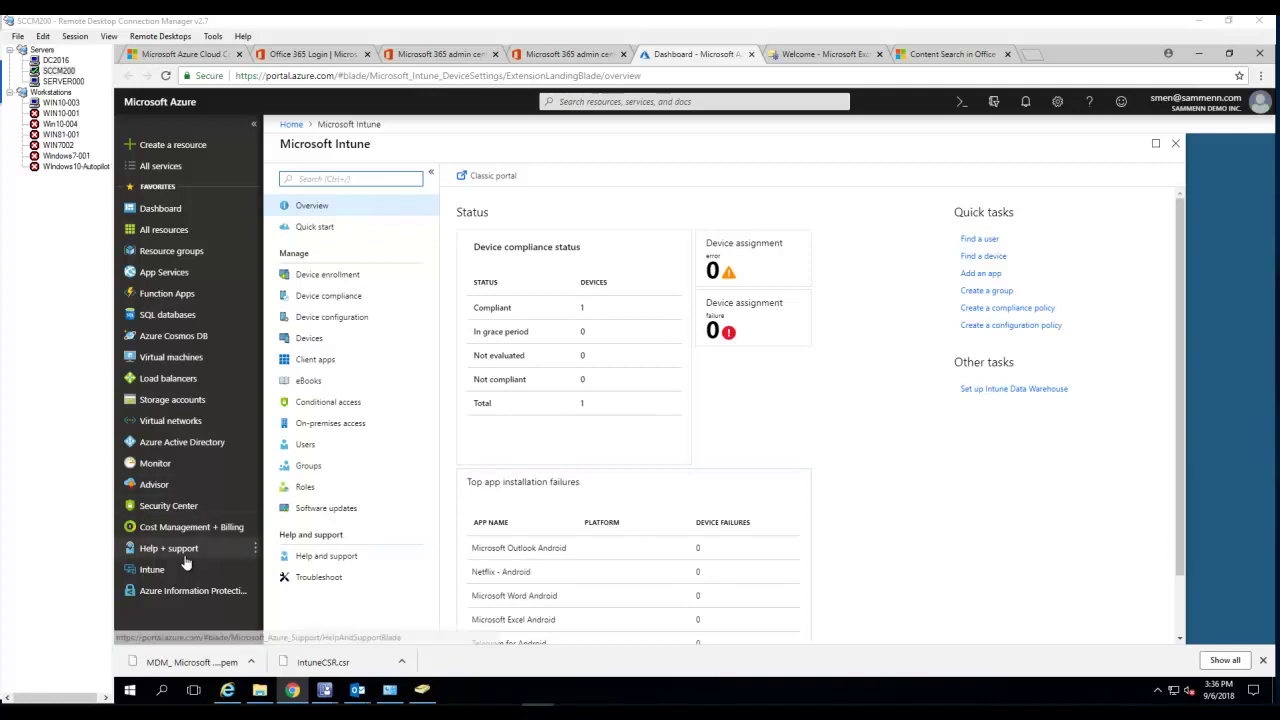
{"action": "left_click", "coordinate": [333, 302]}
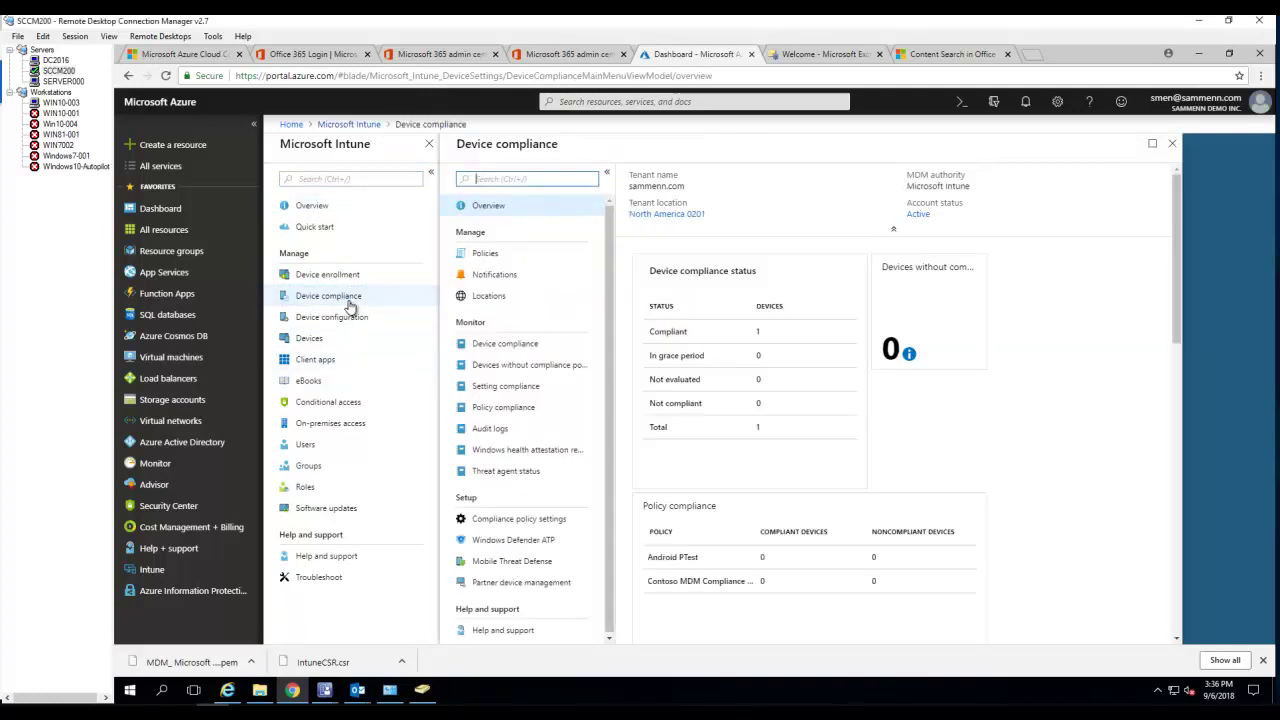
{"action": "left_click", "coordinate": [493, 256]}
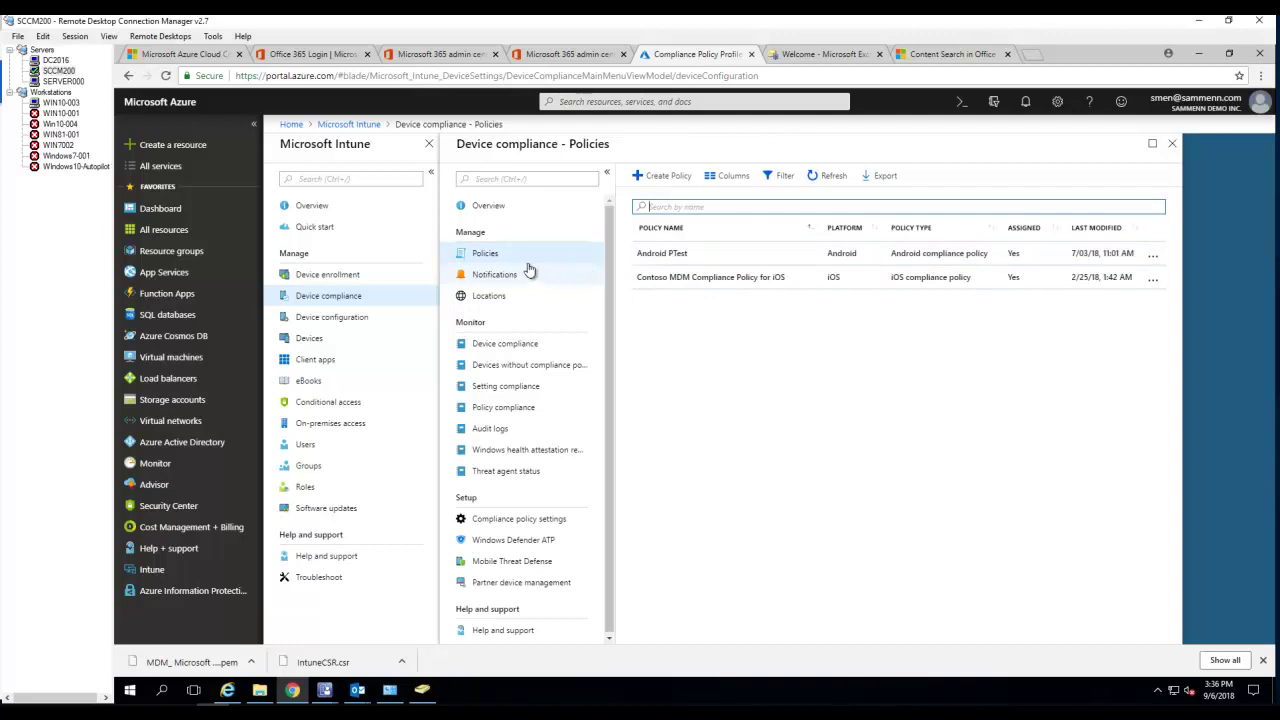
Create a compliance policy named 'Youtube Demo IOS Policy' with platform iOS.
{"action": "left_click", "coordinate": [660, 177]}
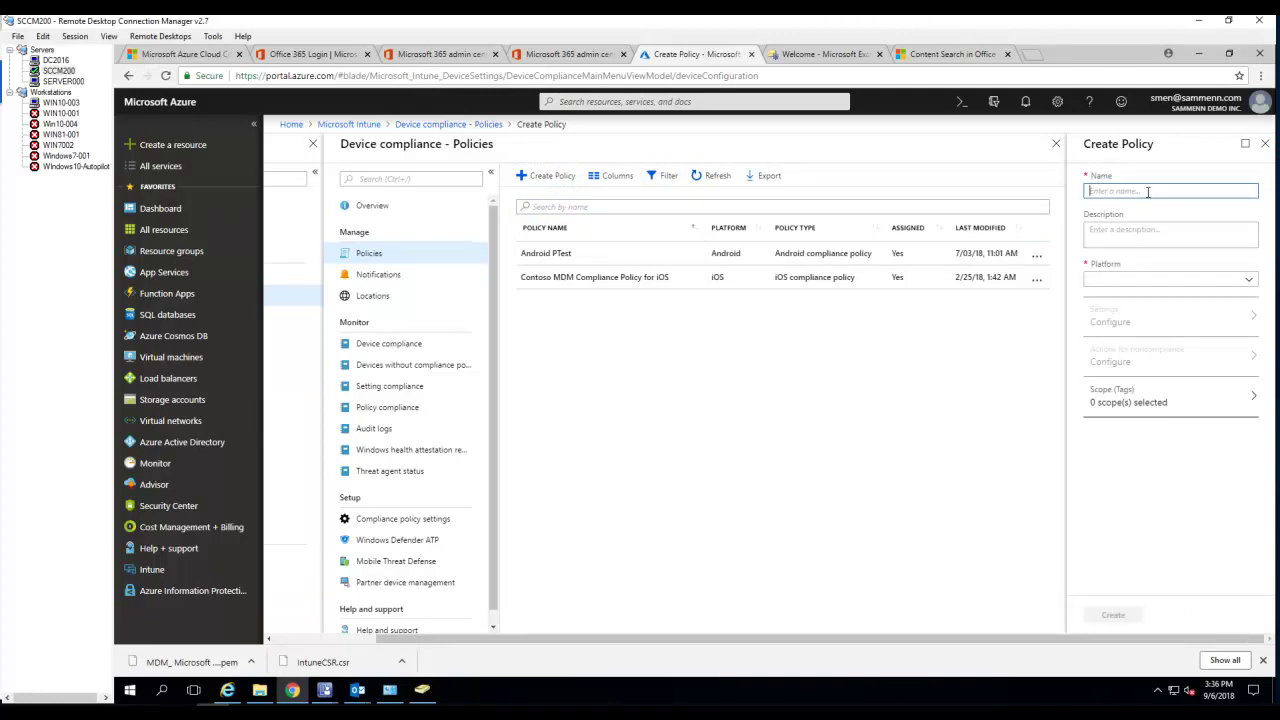
{"action": "type", "text": "Yo"}
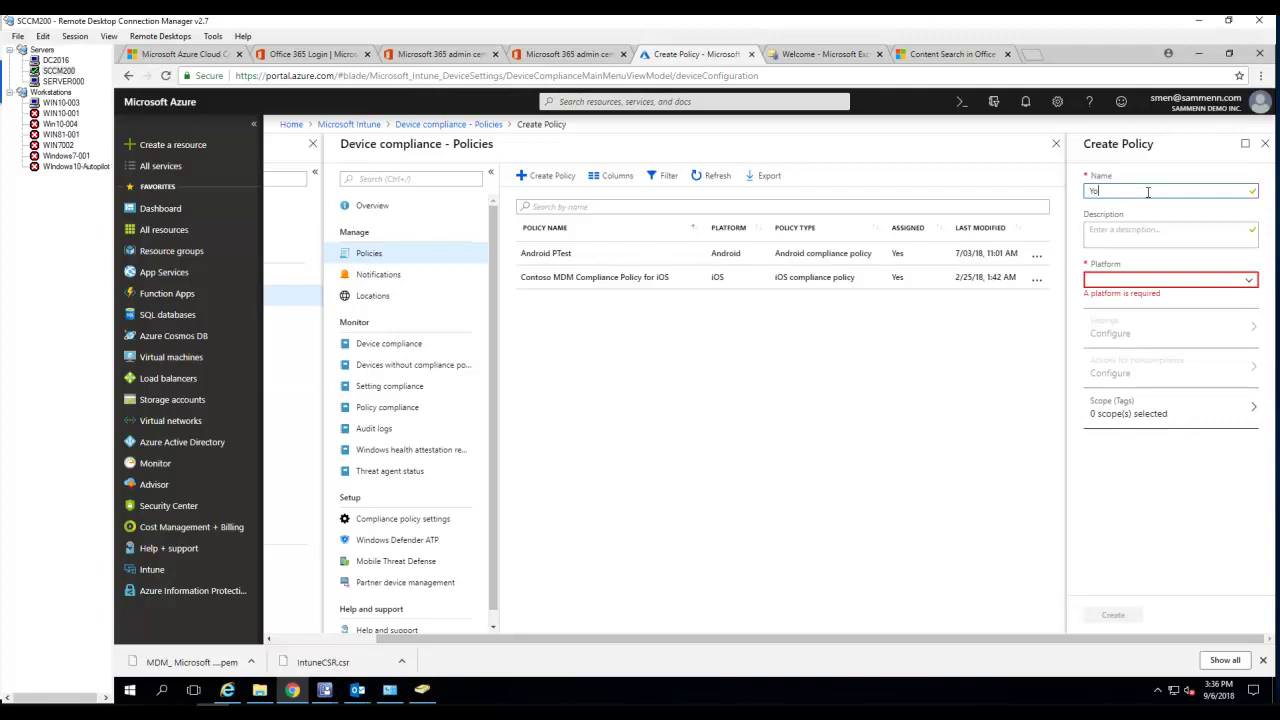
{"action": "type", "text": "utb"}
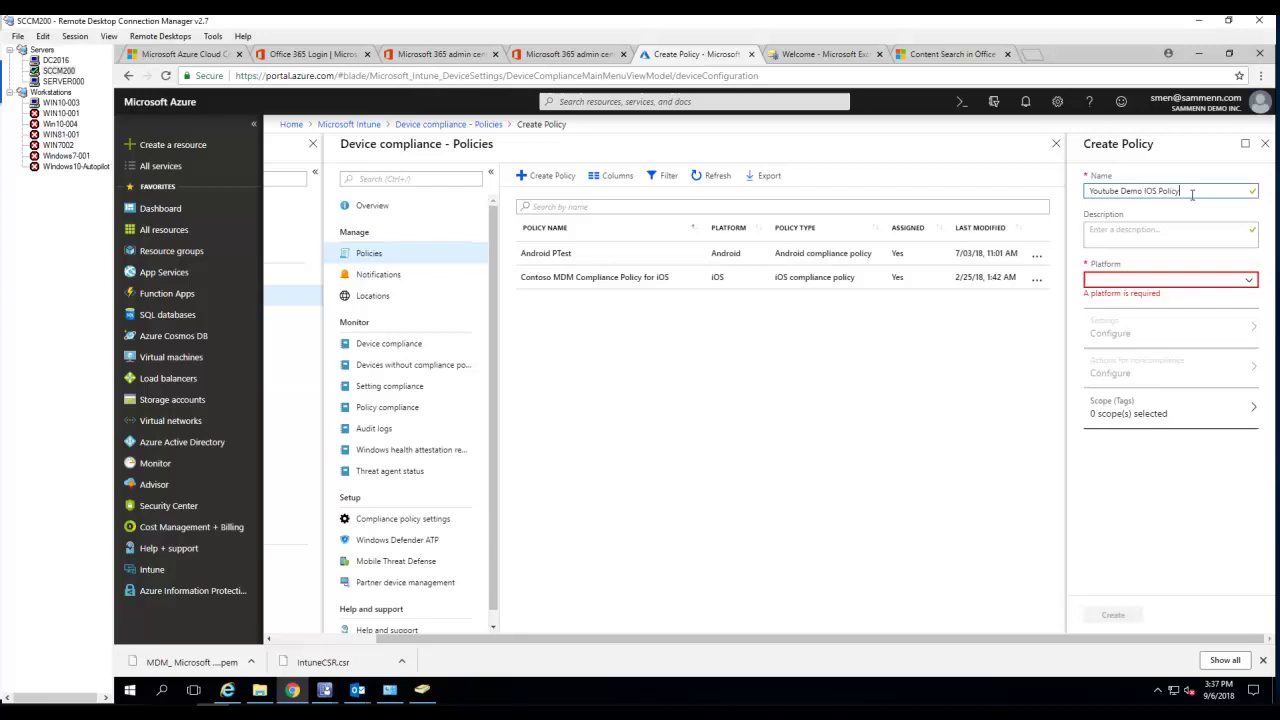
{"action": "left_click", "coordinate": [1249, 281]}
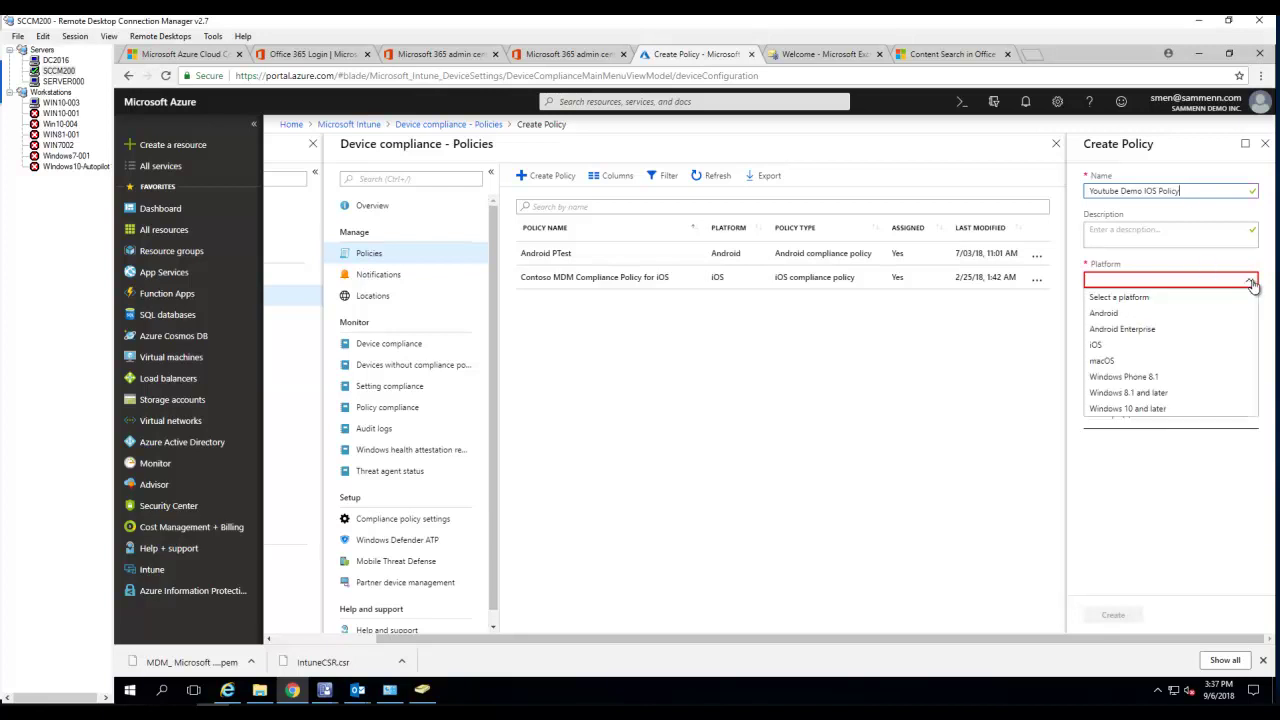
{"action": "left_click", "coordinate": [1100, 345]}
Open the iOS policy's setting categories, keeping iOS as platform, and view the Email requirement.
{"action": "left_click", "coordinate": [1110, 333]}
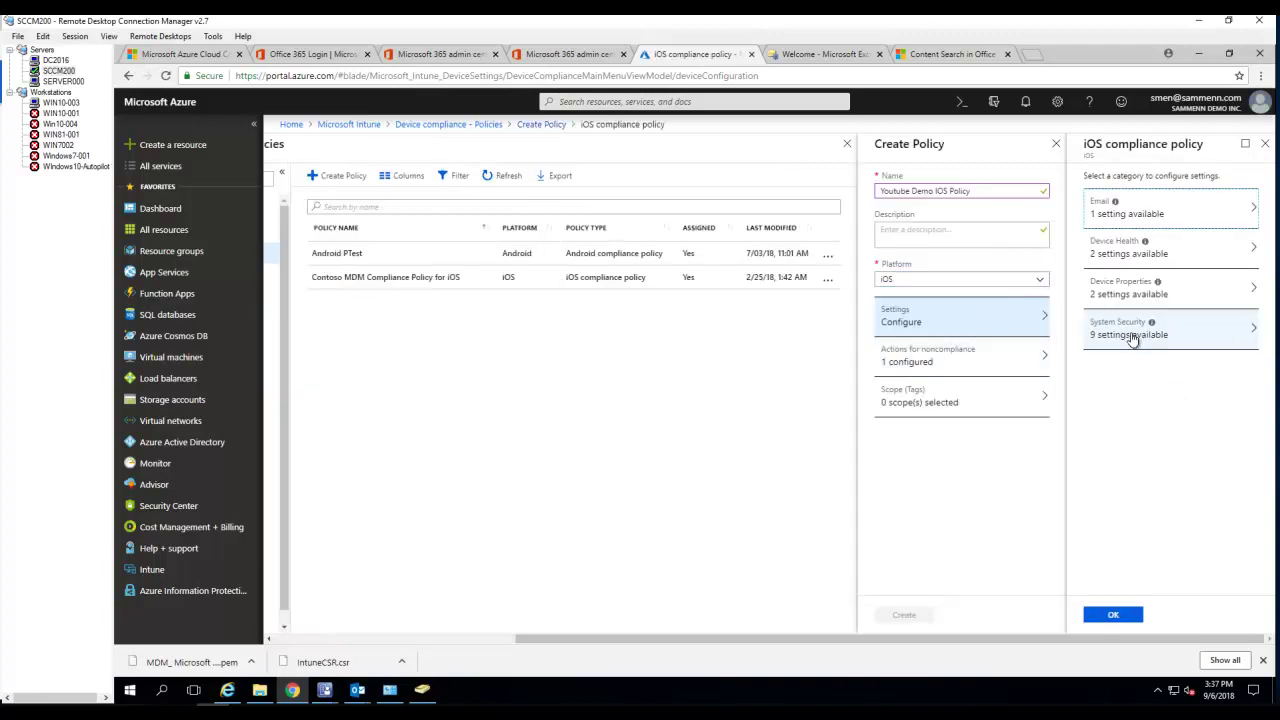
{"action": "left_click", "coordinate": [1031, 279]}
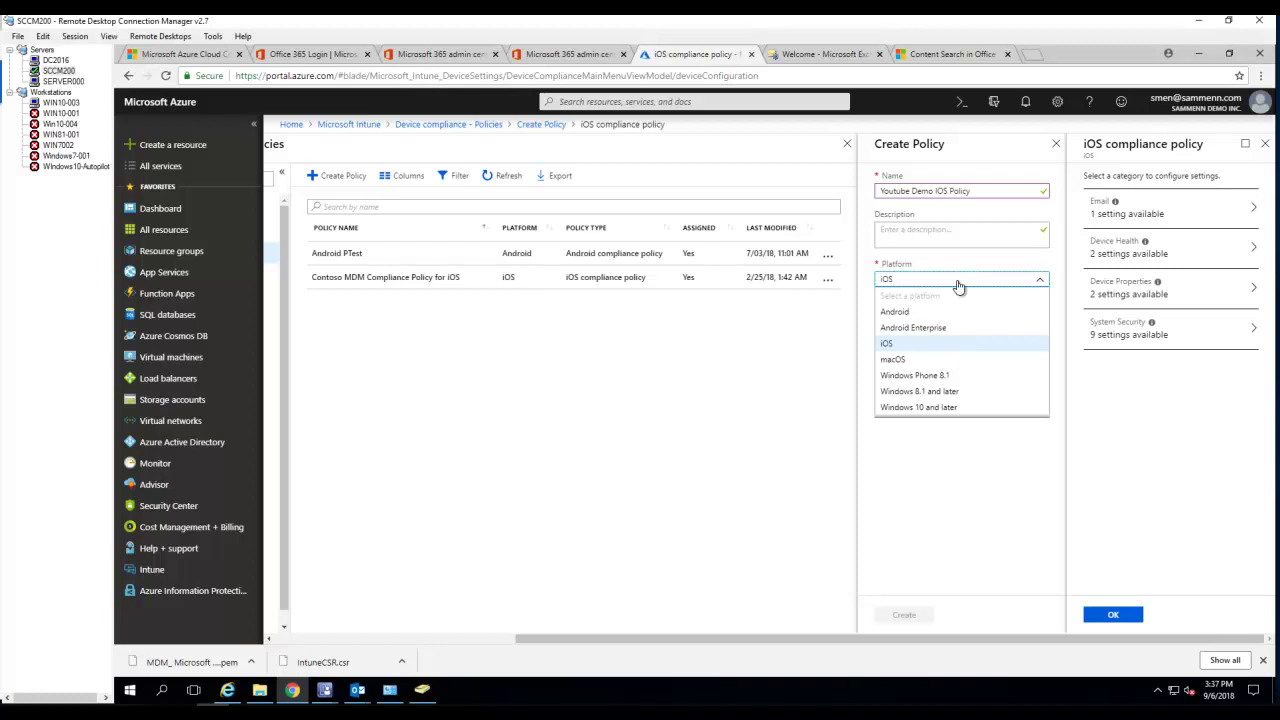
{"action": "left_click", "coordinate": [889, 345]}
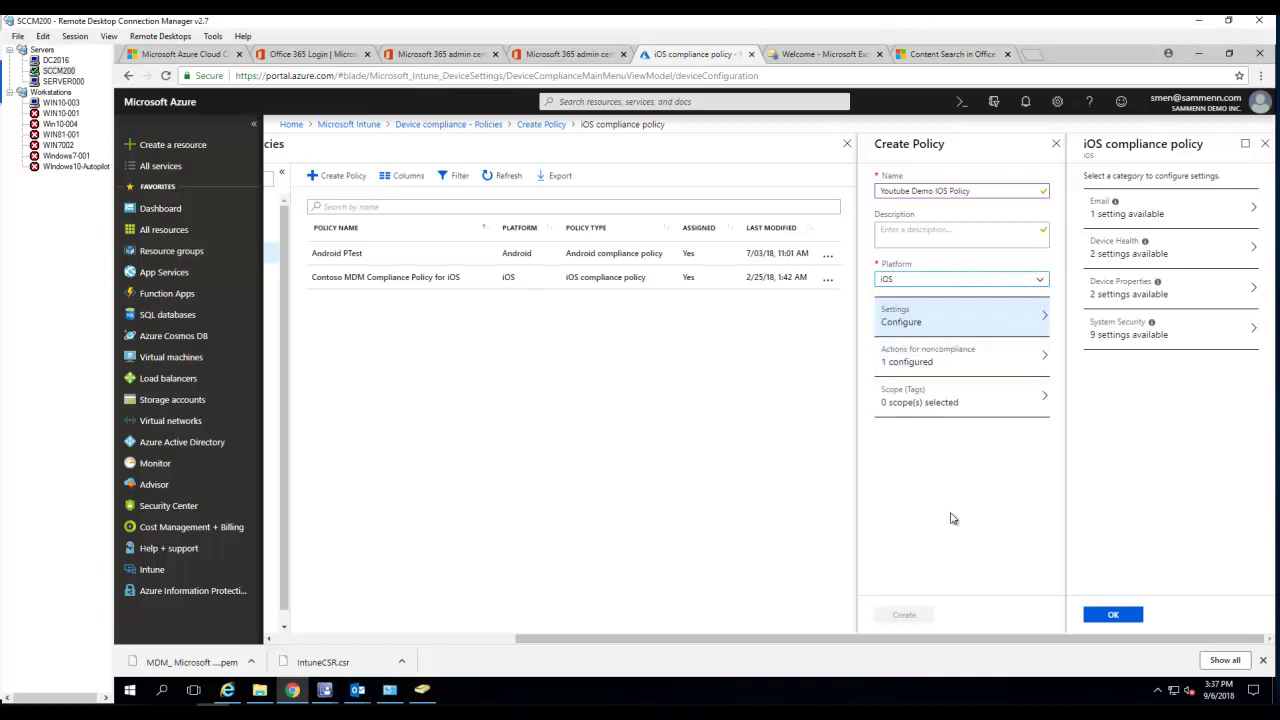
{"action": "left_click", "coordinate": [919, 324]}
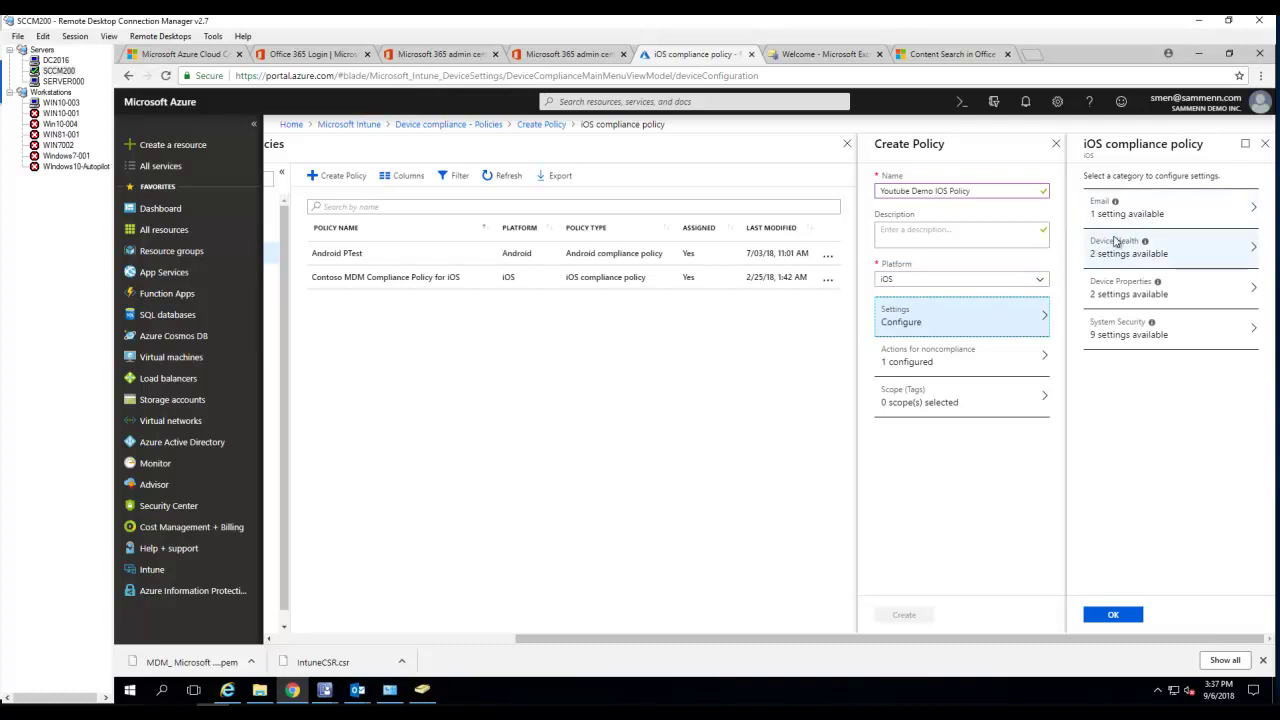
{"action": "left_click", "coordinate": [1176, 209]}
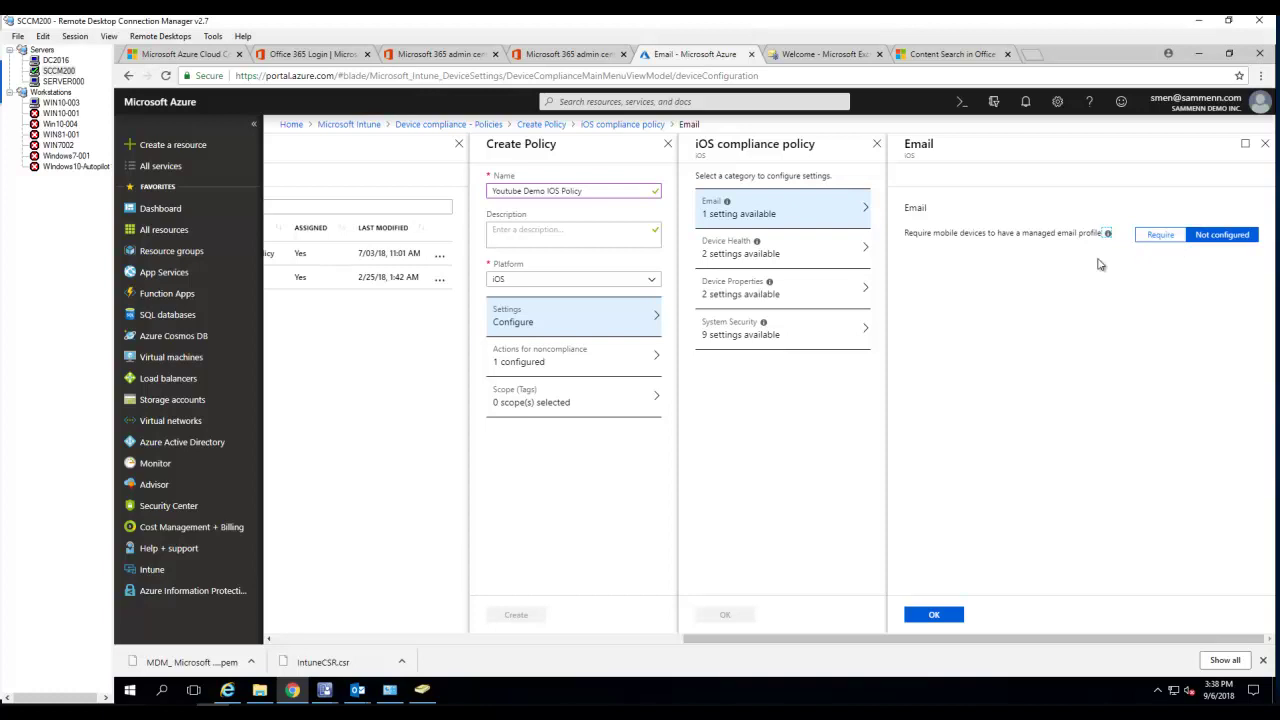
In Device Health, block jailbroken devices and set the device threat level to Low.
{"action": "left_click", "coordinate": [766, 258]}
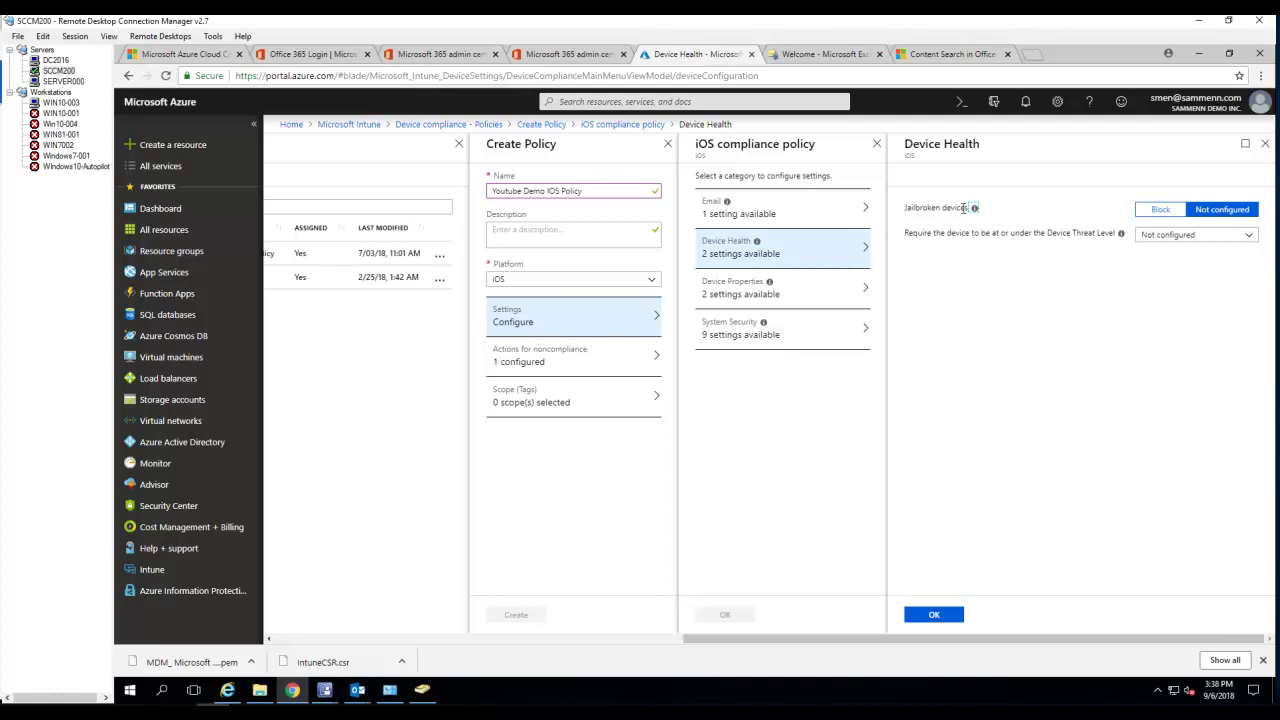
{"action": "left_click", "coordinate": [1159, 212]}
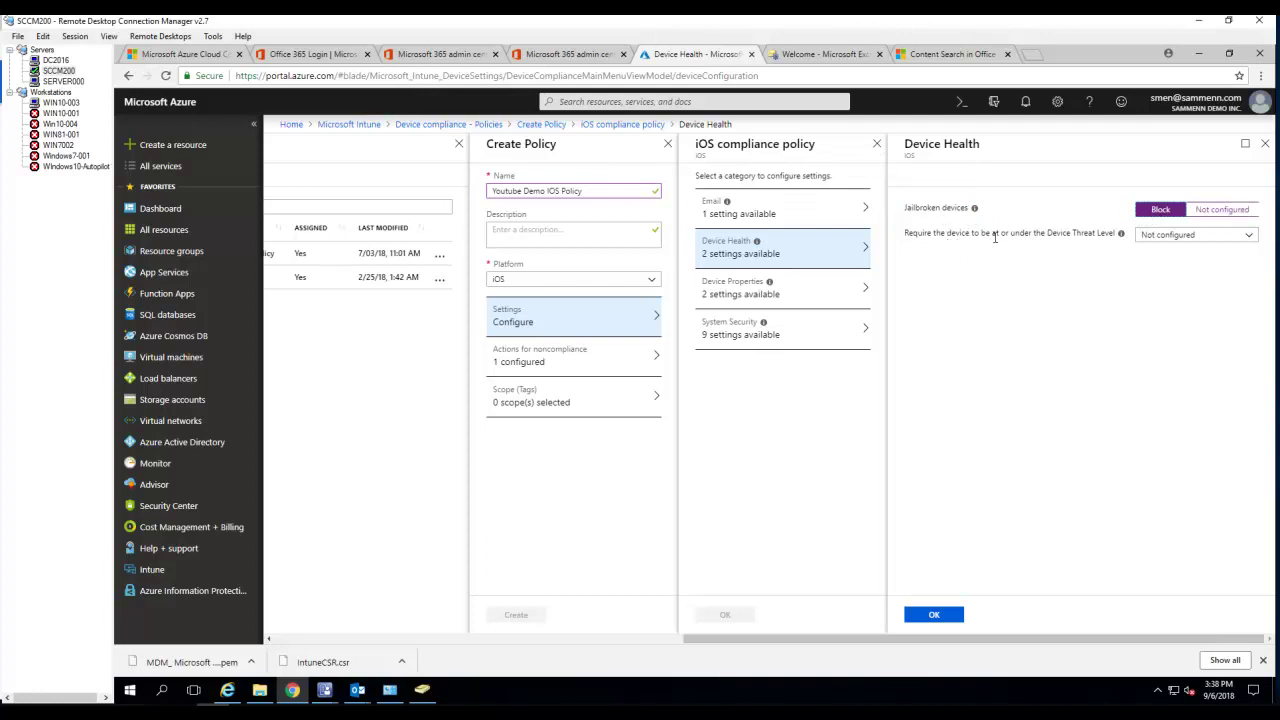
{"action": "left_click", "coordinate": [1157, 237]}
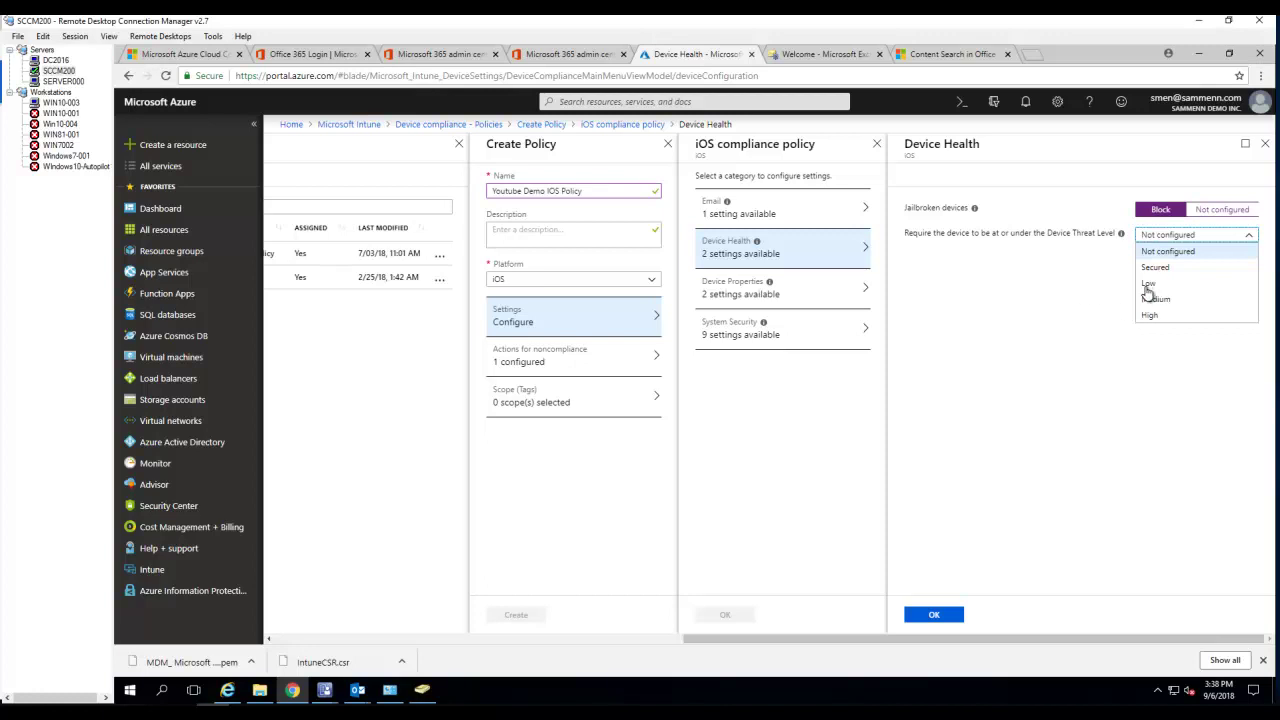
{"action": "mouse_move", "coordinate": [1122, 236]}
{"action": "left_click", "coordinate": [1152, 285]}
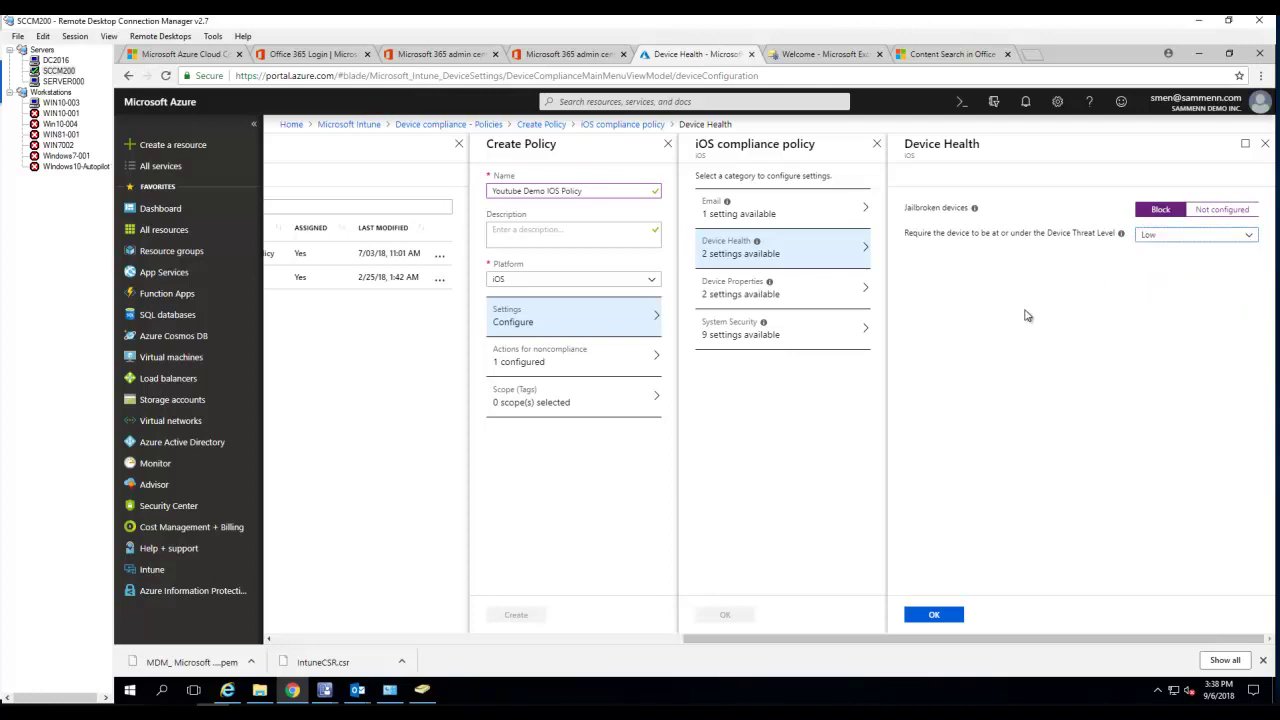
Save Device Health and review Device Properties, leaving minimum and maximum OS versions unset.
{"action": "left_click", "coordinate": [934, 615]}
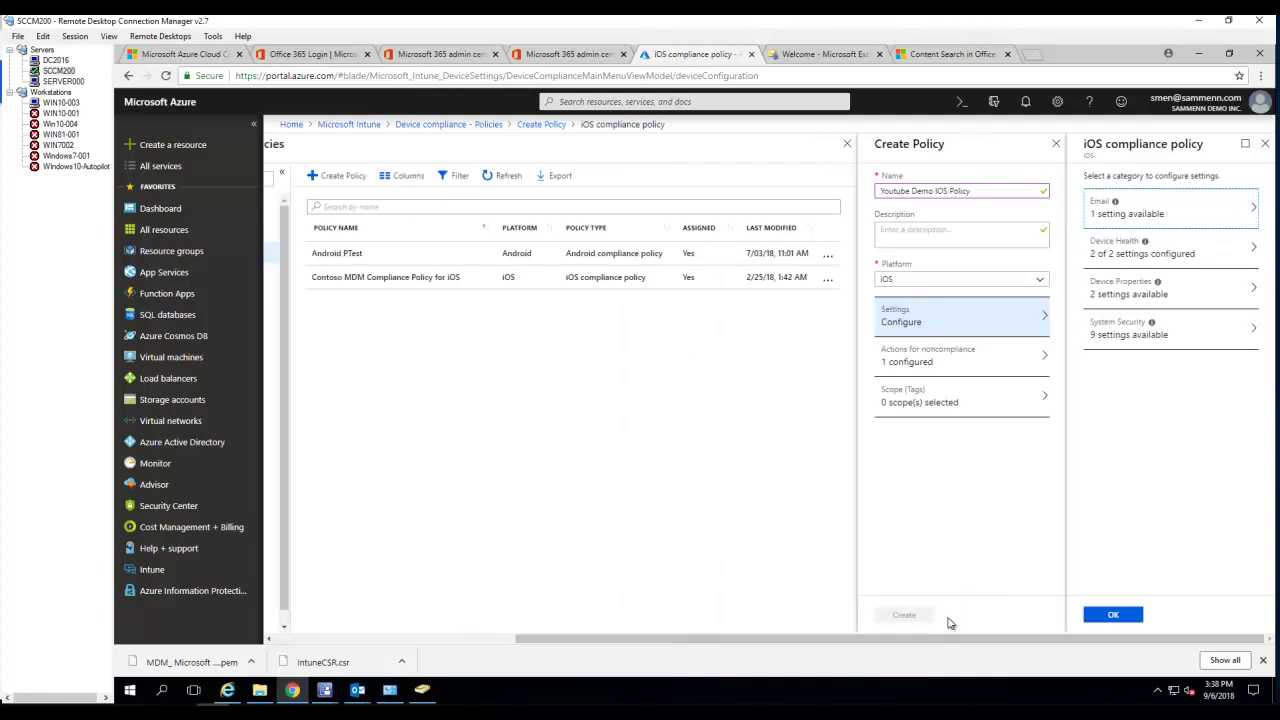
{"action": "left_click", "coordinate": [1139, 296]}
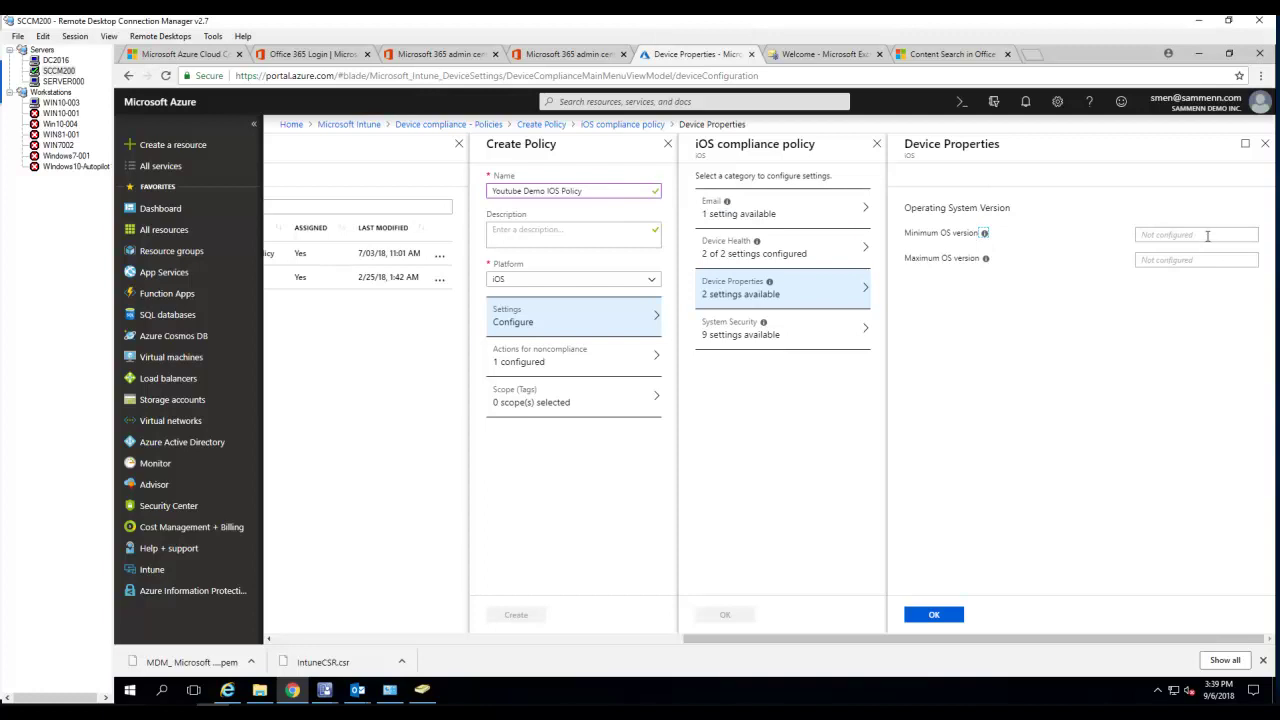
{"action": "left_click", "coordinate": [1172, 259]}
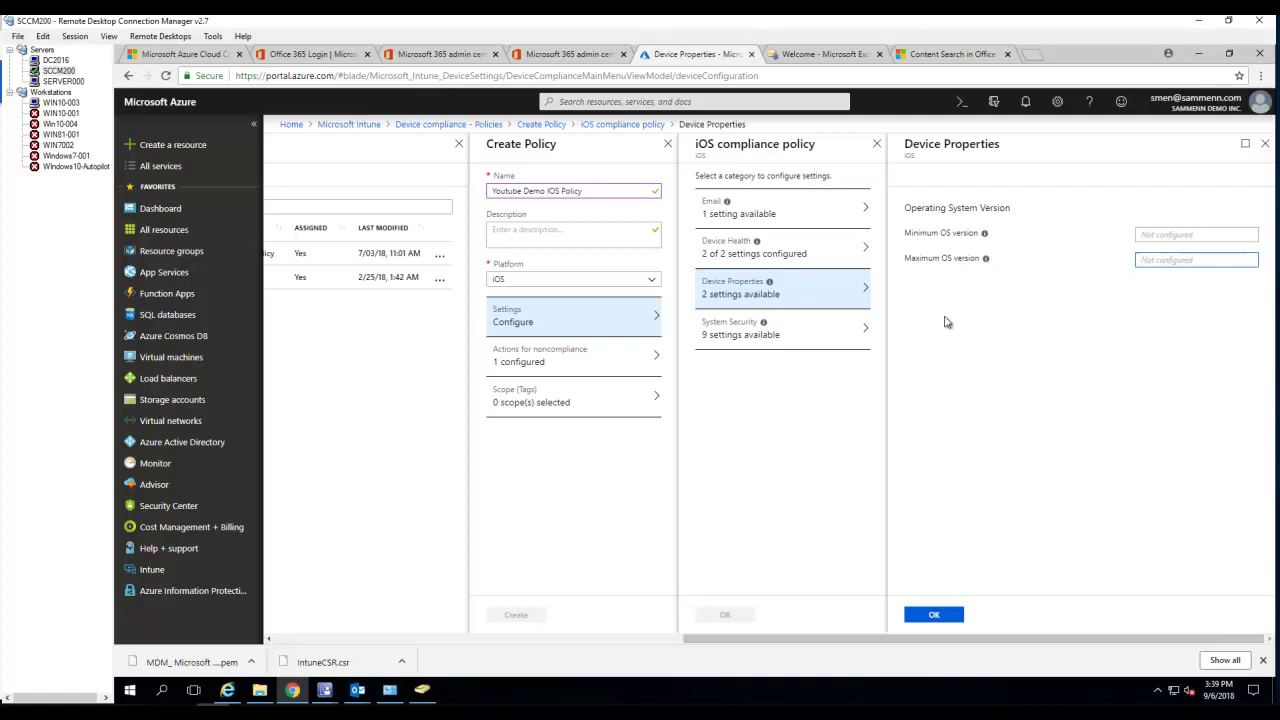
{"action": "left_click", "coordinate": [808, 338]}
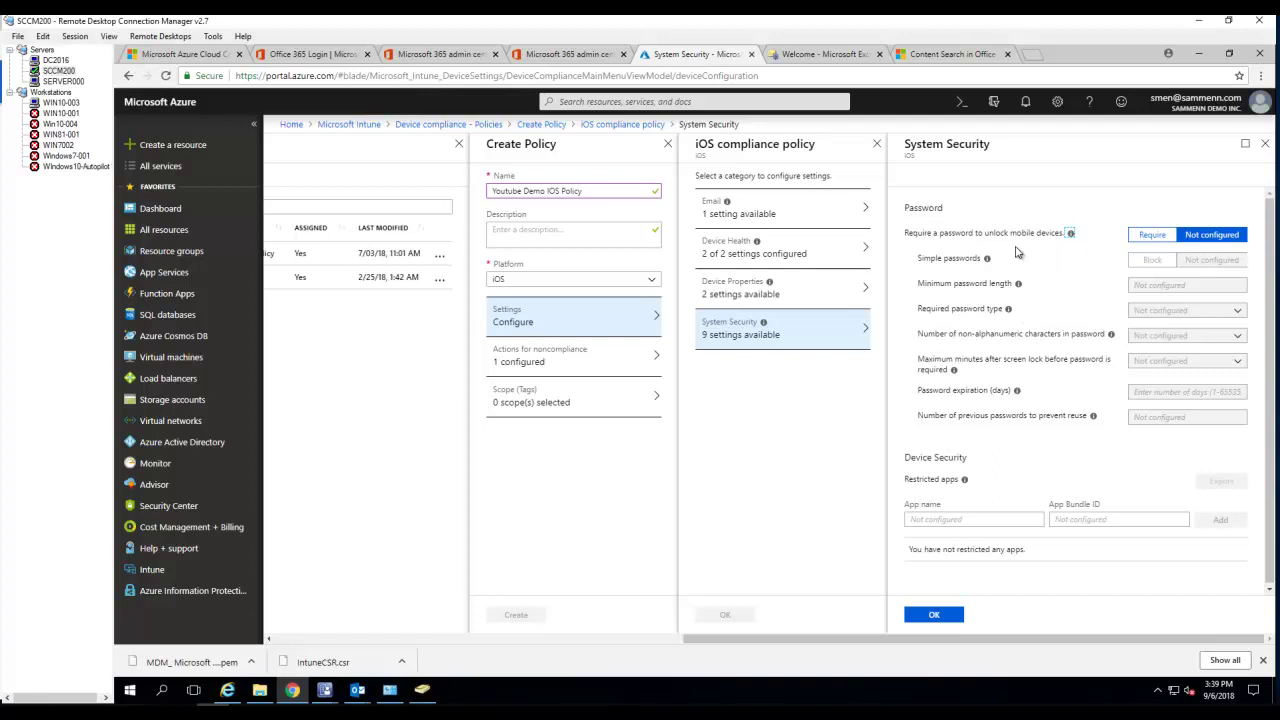
Require an unlock password with minimum length 4, leaving simple passwords not configured.
{"action": "left_click", "coordinate": [1151, 237]}
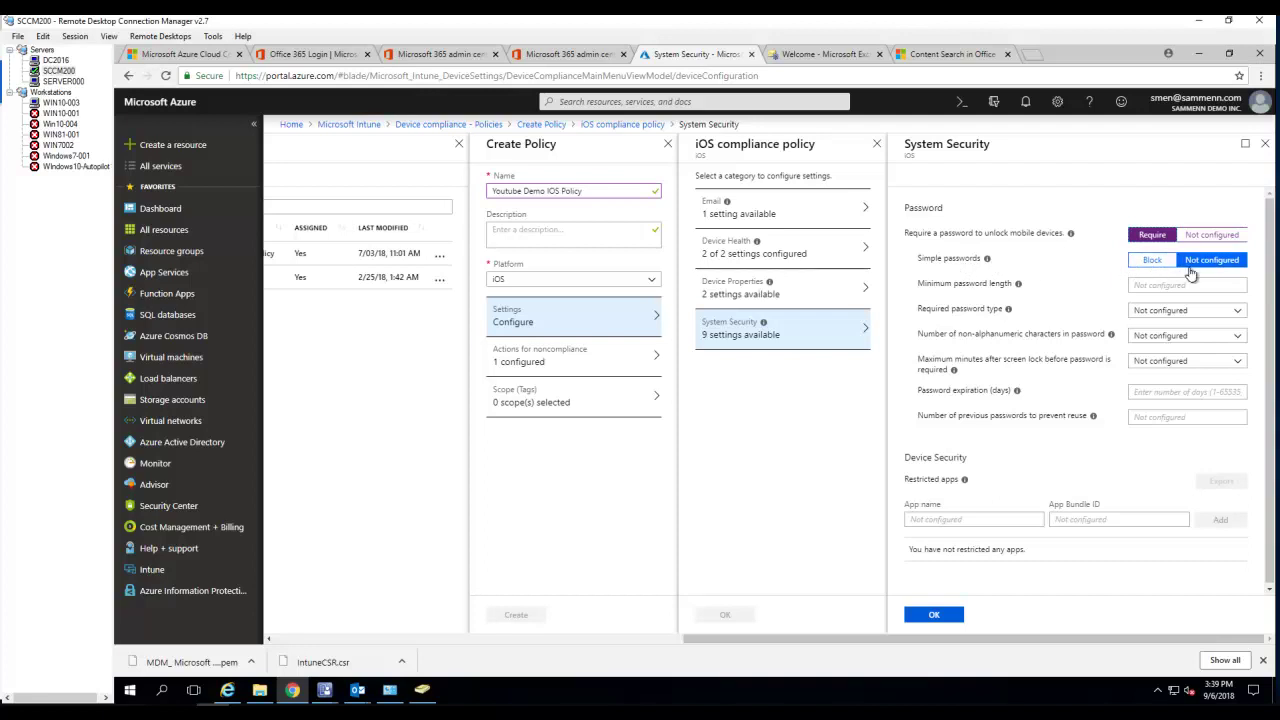
{"action": "left_click", "coordinate": [1155, 263]}
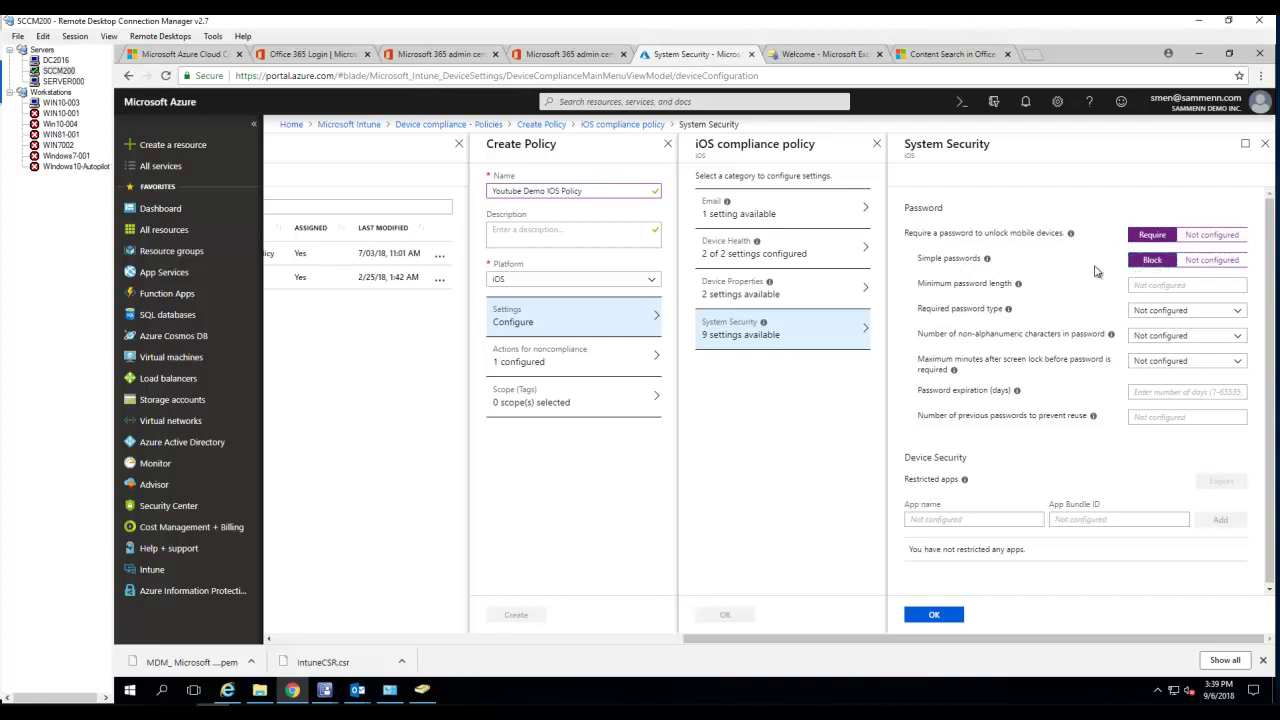
{"action": "mouse_move", "coordinate": [986, 261]}
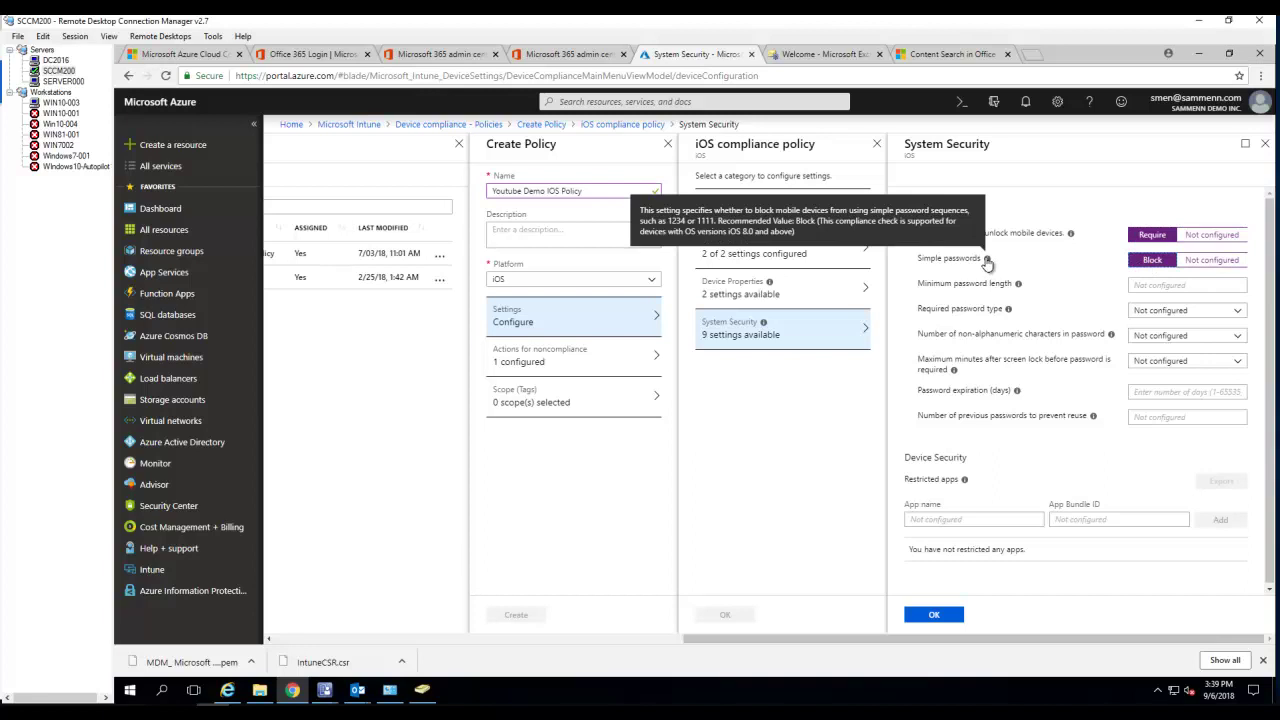
{"action": "left_click", "coordinate": [1208, 266]}
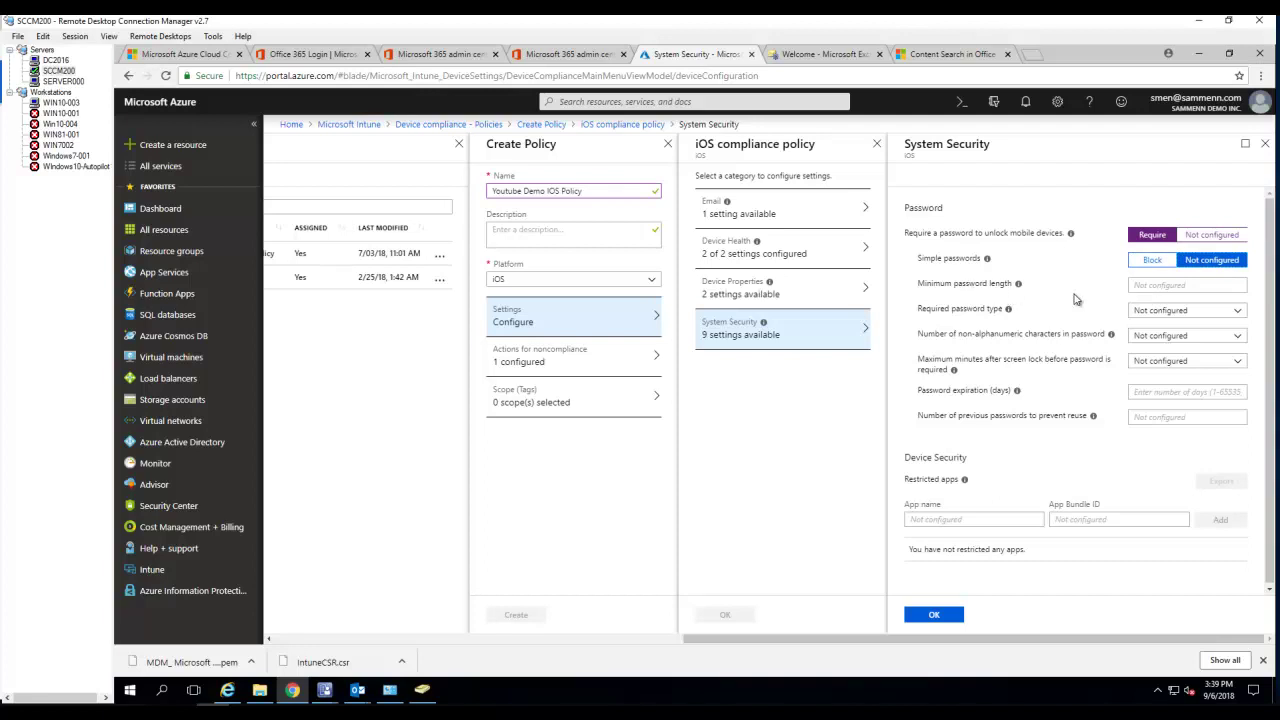
{"action": "left_click", "coordinate": [1165, 287]}
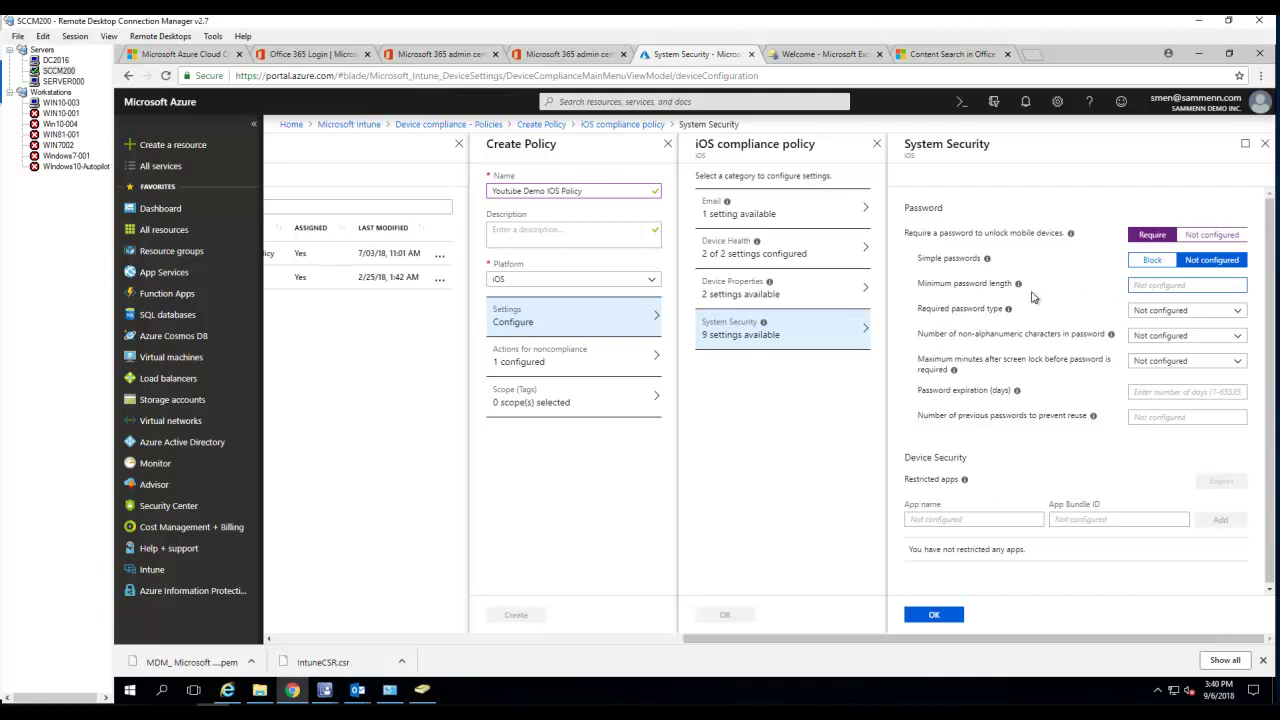
{"action": "mouse_move", "coordinate": [1019, 288]}
{"action": "type", "text": "4"}
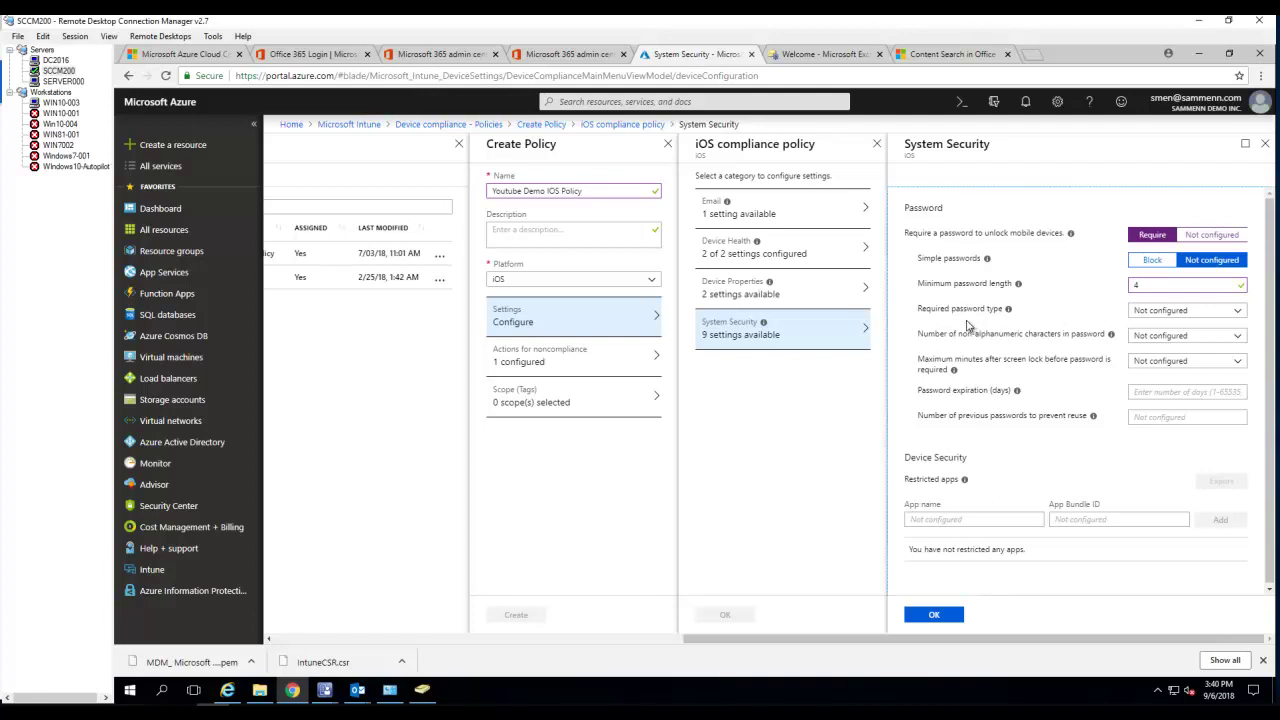
Set the required password type to Numeric, leaving the non-alphanumeric character count not configured.
{"action": "left_click", "coordinate": [1146, 313]}
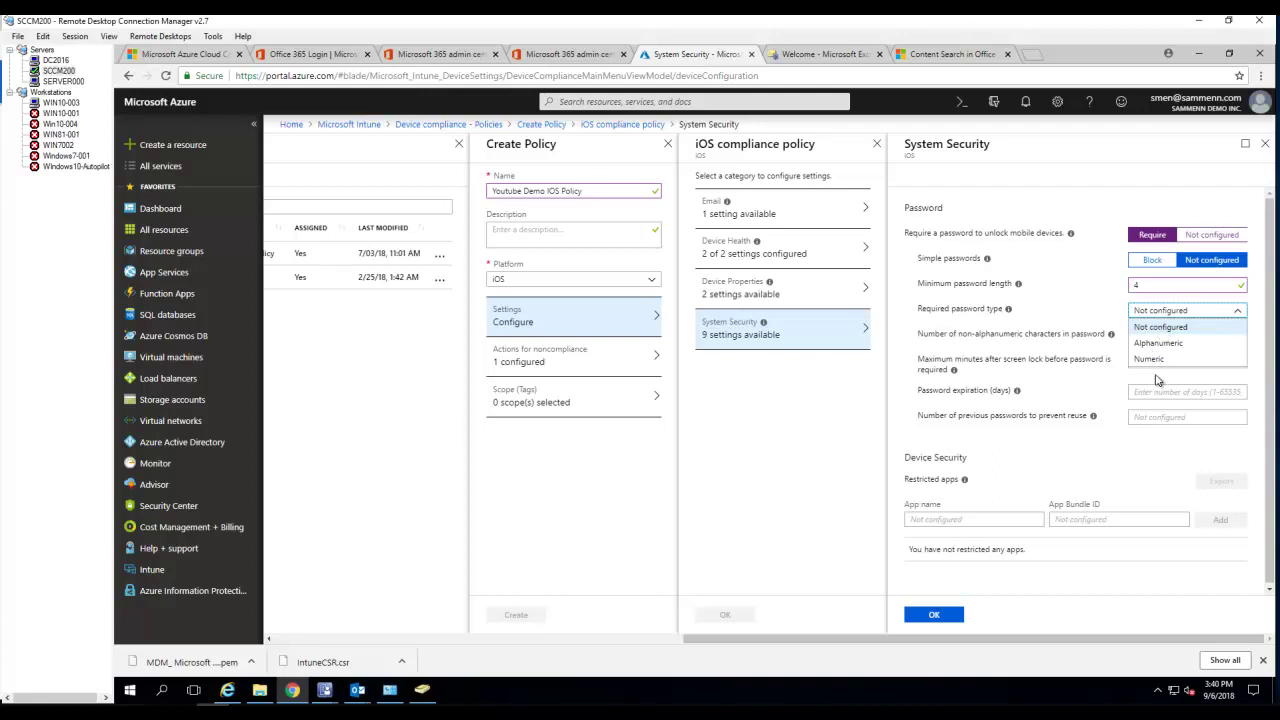
{"action": "left_click", "coordinate": [1150, 359]}
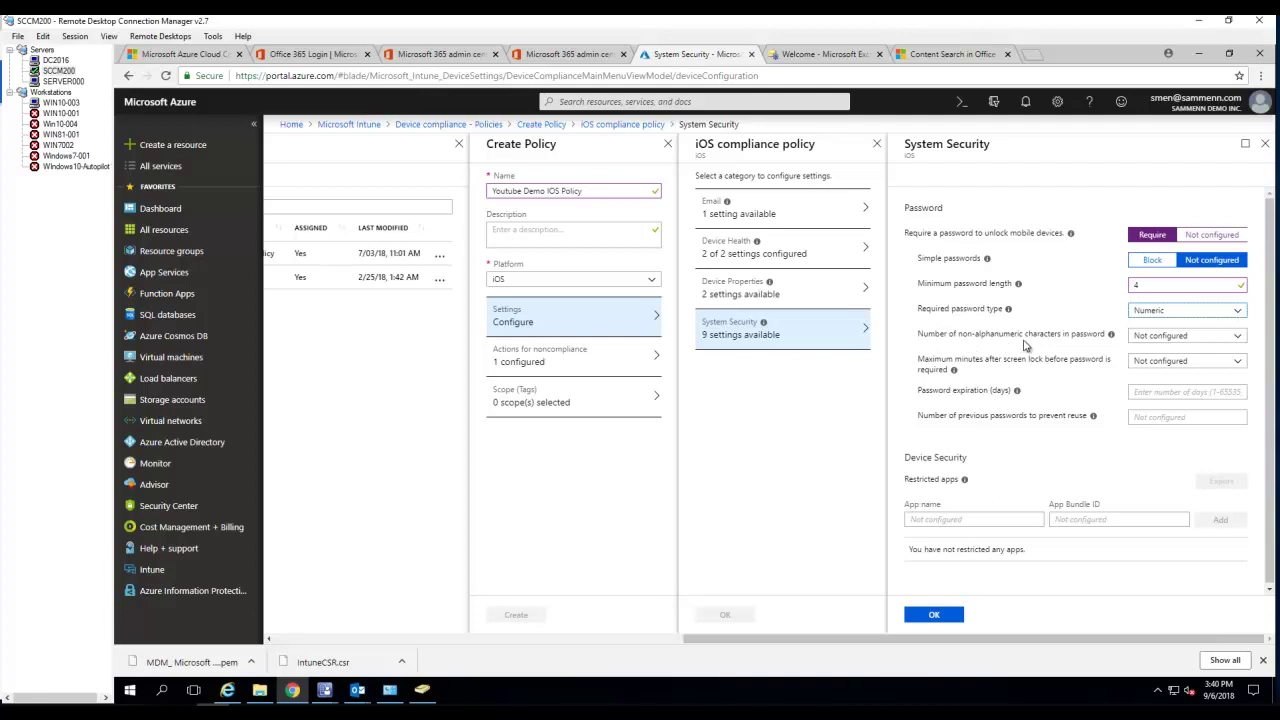
{"action": "left_click", "coordinate": [1179, 342]}
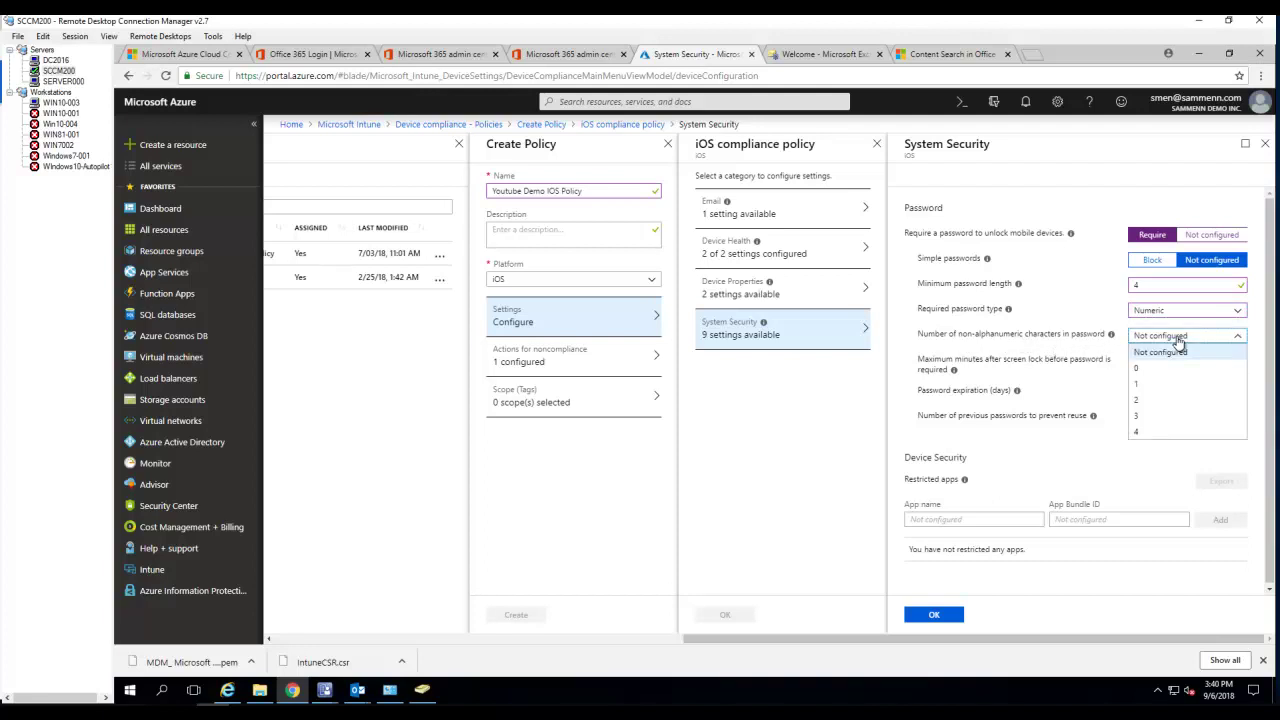
{"action": "left_click", "coordinate": [1097, 347]}
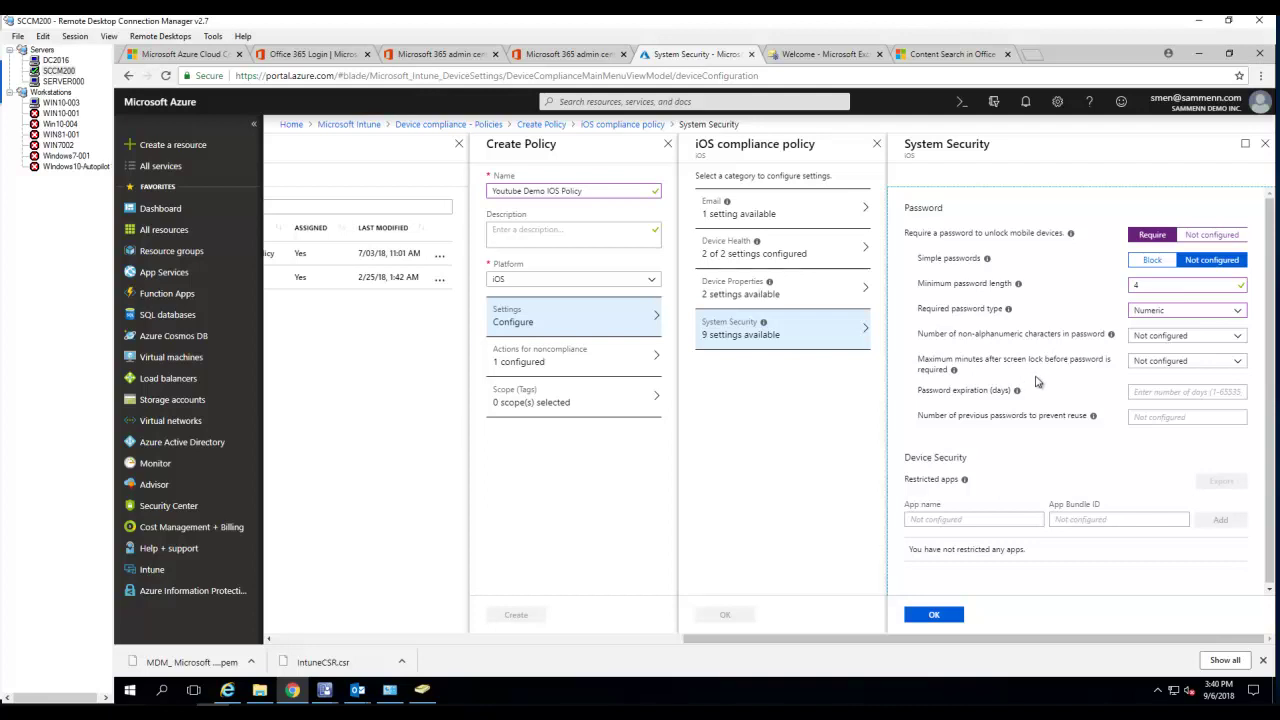
Require the password 5 minutes after screen lock instead of 15.
{"action": "left_click", "coordinate": [1163, 366]}
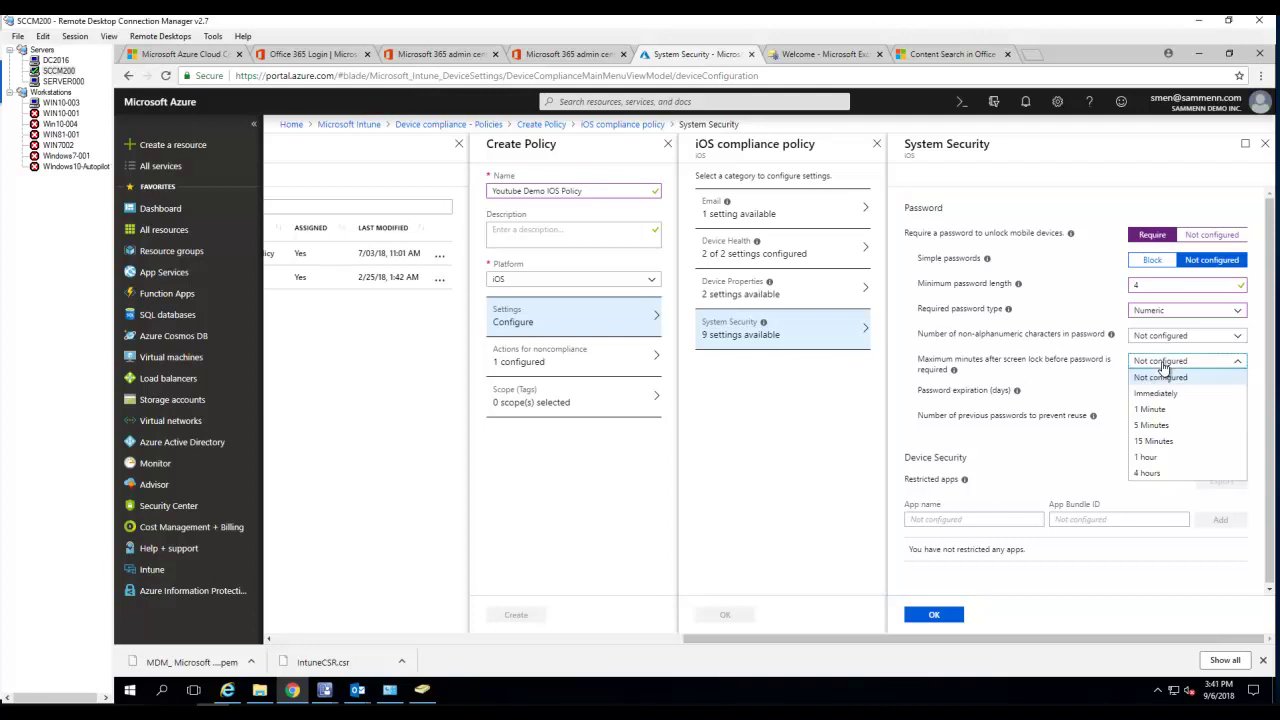
{"action": "left_click", "coordinate": [1160, 443]}
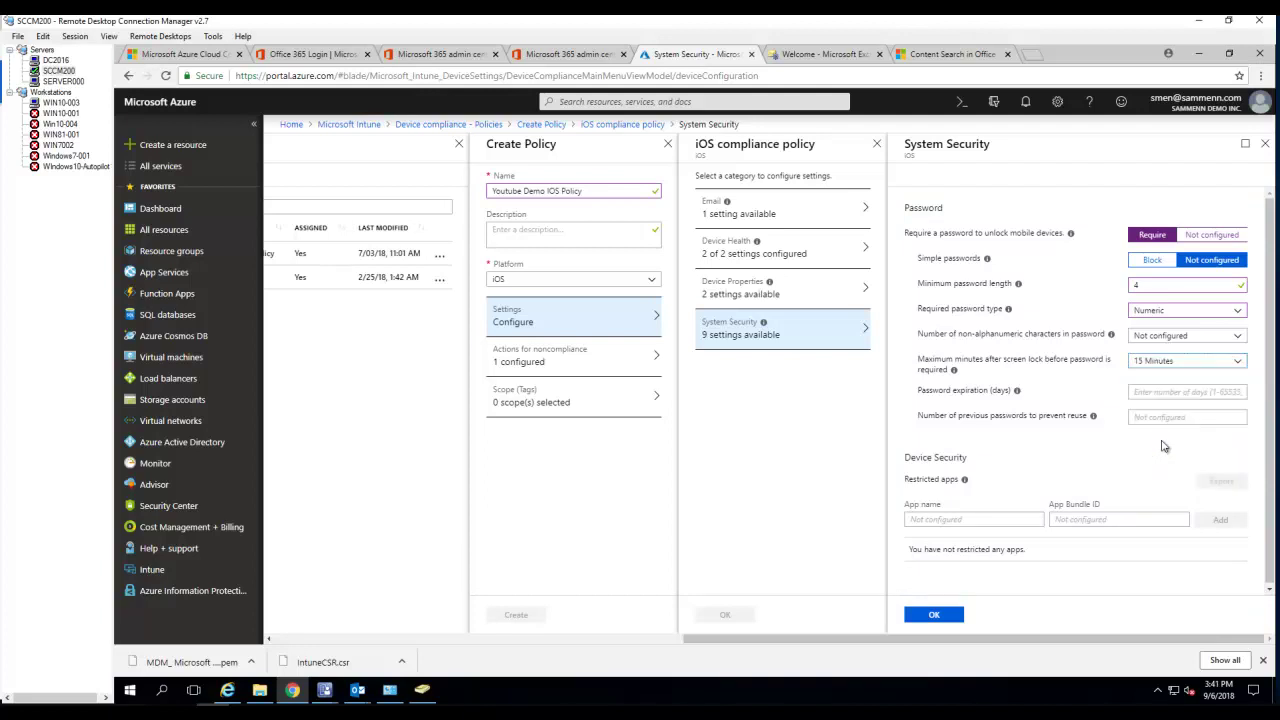
{"action": "left_click", "coordinate": [1143, 366]}
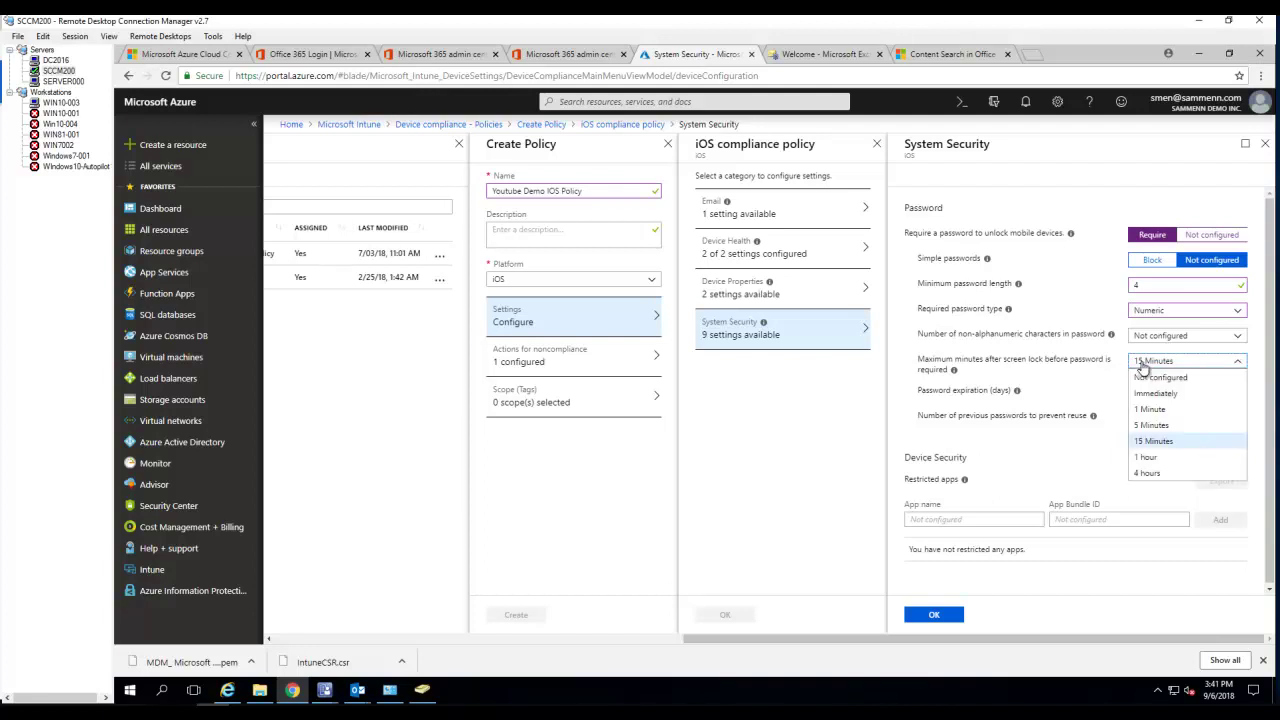
{"action": "left_click", "coordinate": [1152, 426]}
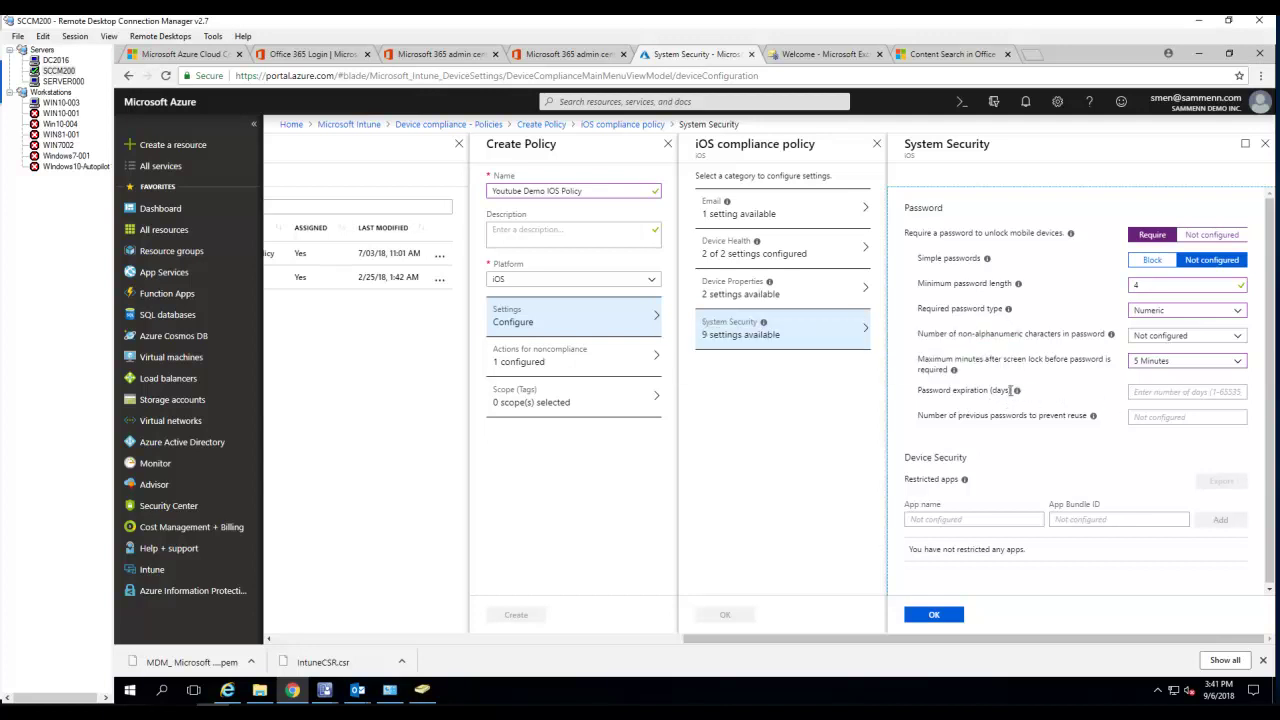
{"action": "mouse_move", "coordinate": [1021, 393]}
{"action": "mouse_move", "coordinate": [1092, 418]}
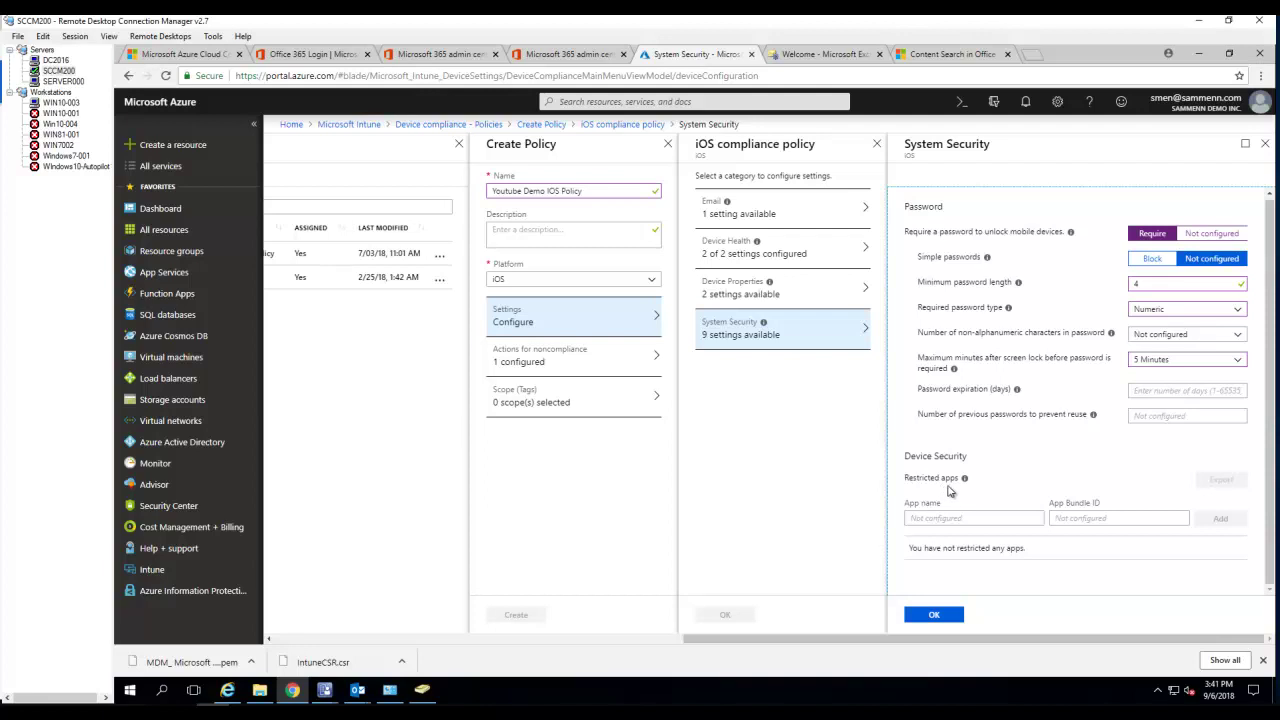
{"action": "mouse_move", "coordinate": [965, 480]}
{"action": "left_click", "coordinate": [957, 517]}
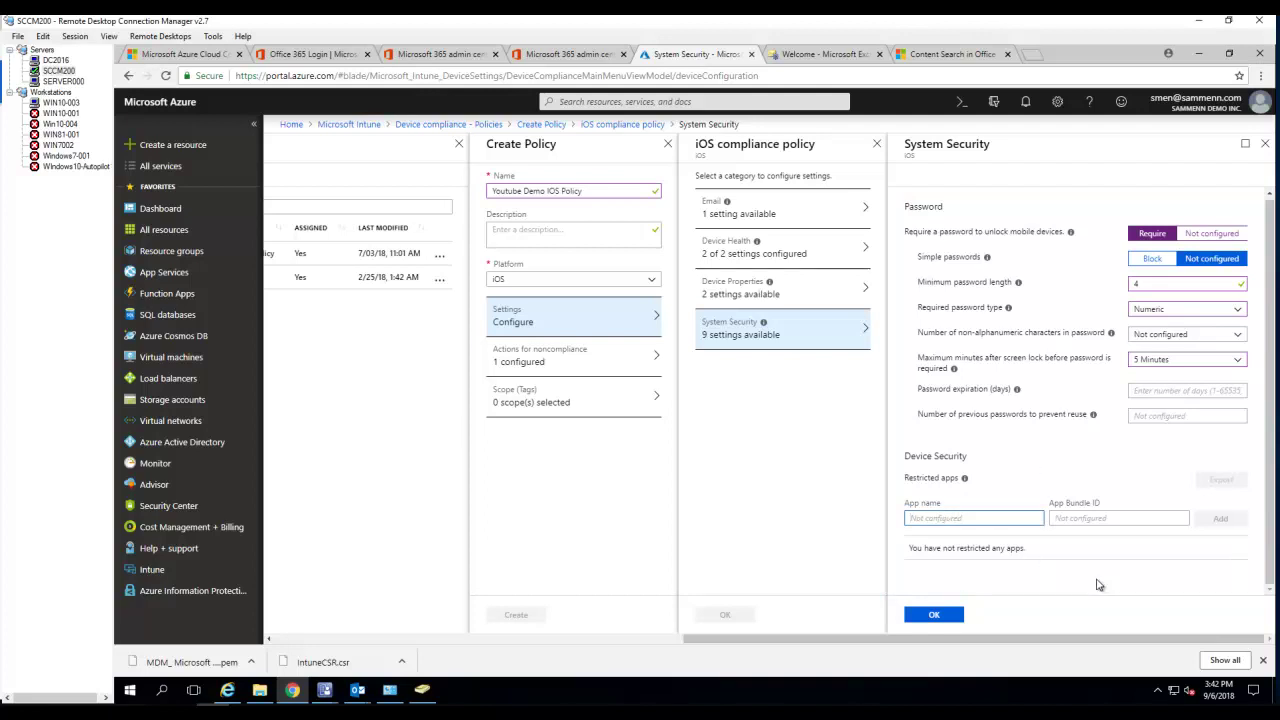
Confirm System Security and save the iOS policy, now showing 6 settings configured.
{"action": "left_click", "coordinate": [934, 617]}
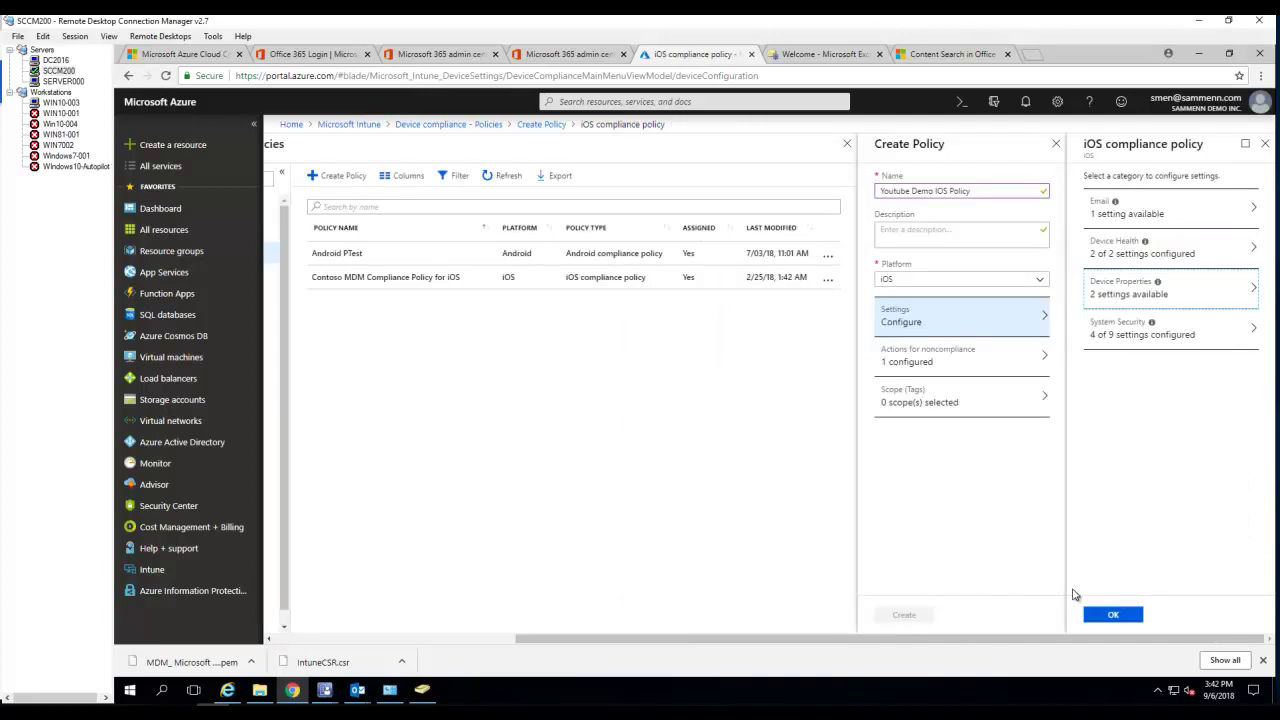
{"action": "left_click", "coordinate": [1115, 616]}
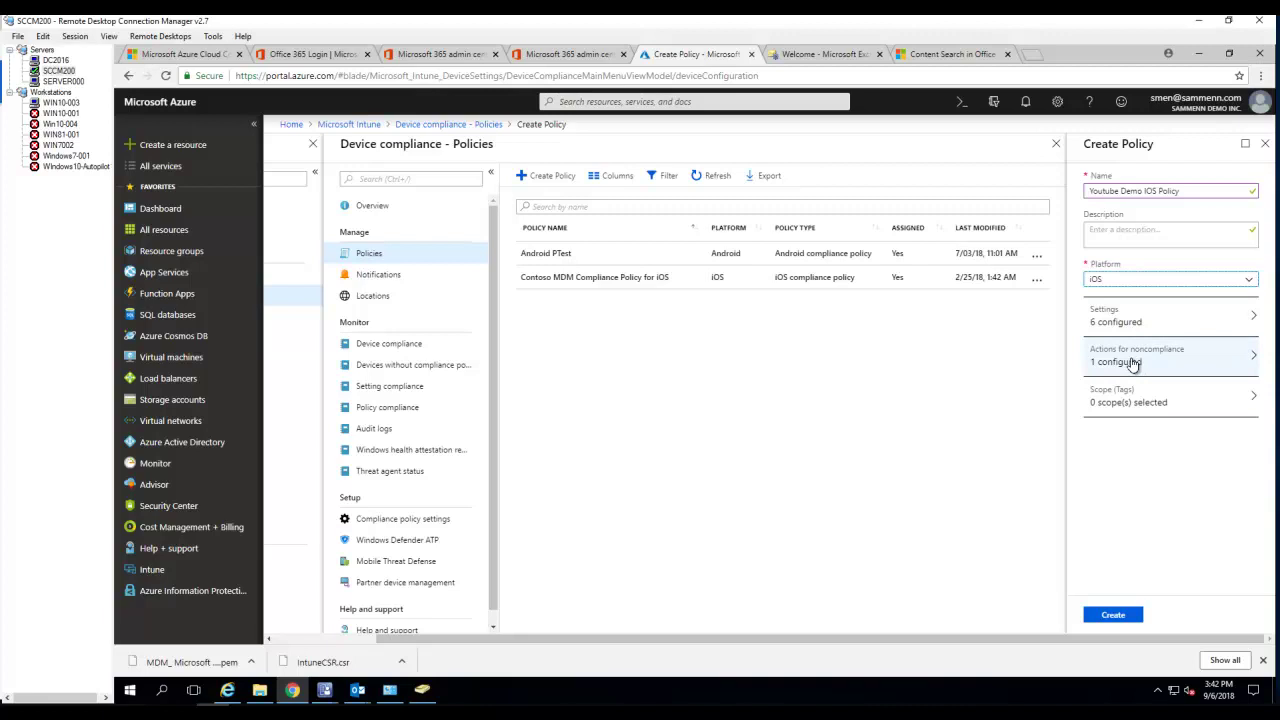
View the noncompliance actions, showing Mark device noncompliant scheduled Immediately.
{"action": "left_click", "coordinate": [1137, 362]}
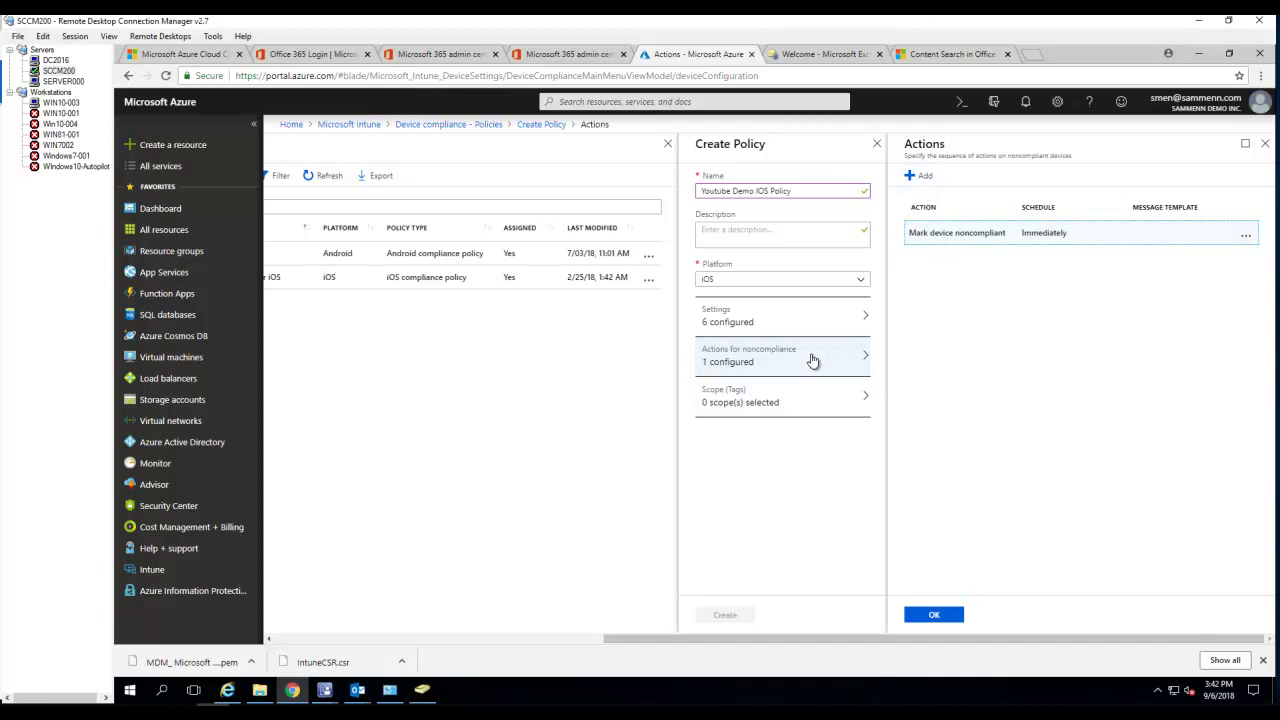
Add a new noncompliance action set to 'Send email to end user'.
{"action": "left_click", "coordinate": [920, 178]}
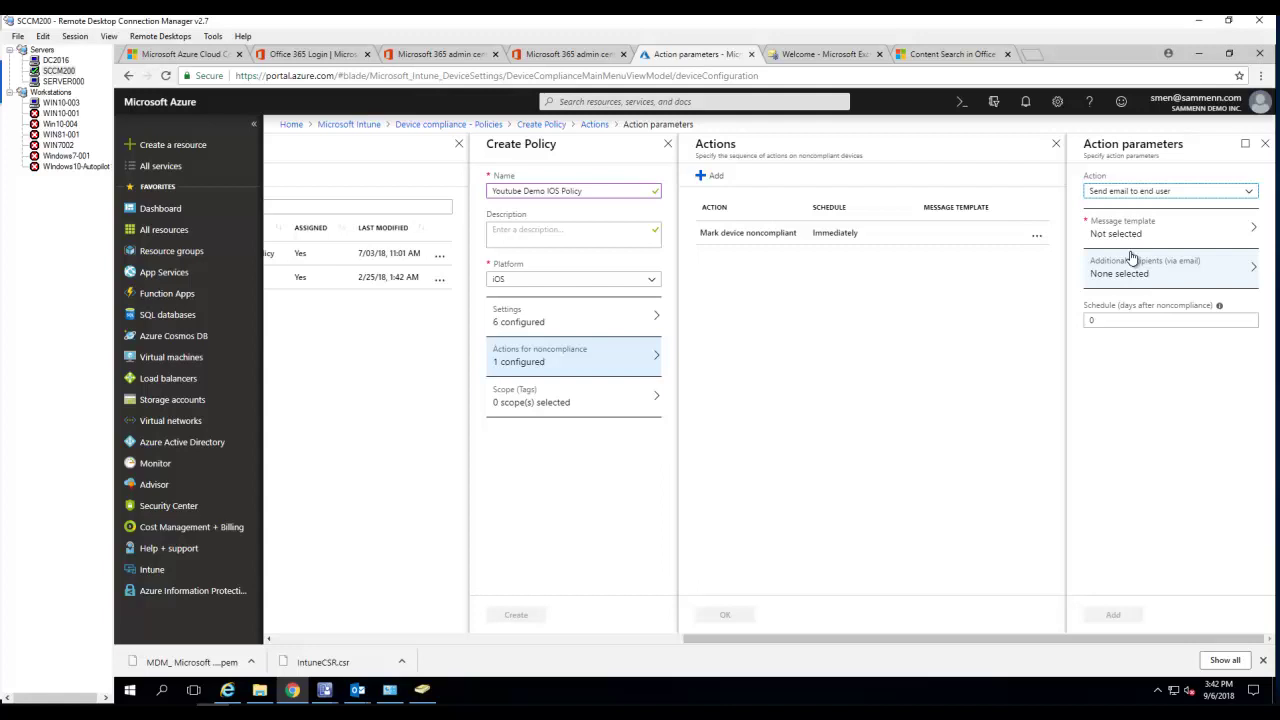
{"action": "left_click", "coordinate": [1181, 194]}
{"action": "left_click", "coordinate": [1181, 194]}
{"action": "left_click", "coordinate": [1162, 278]}
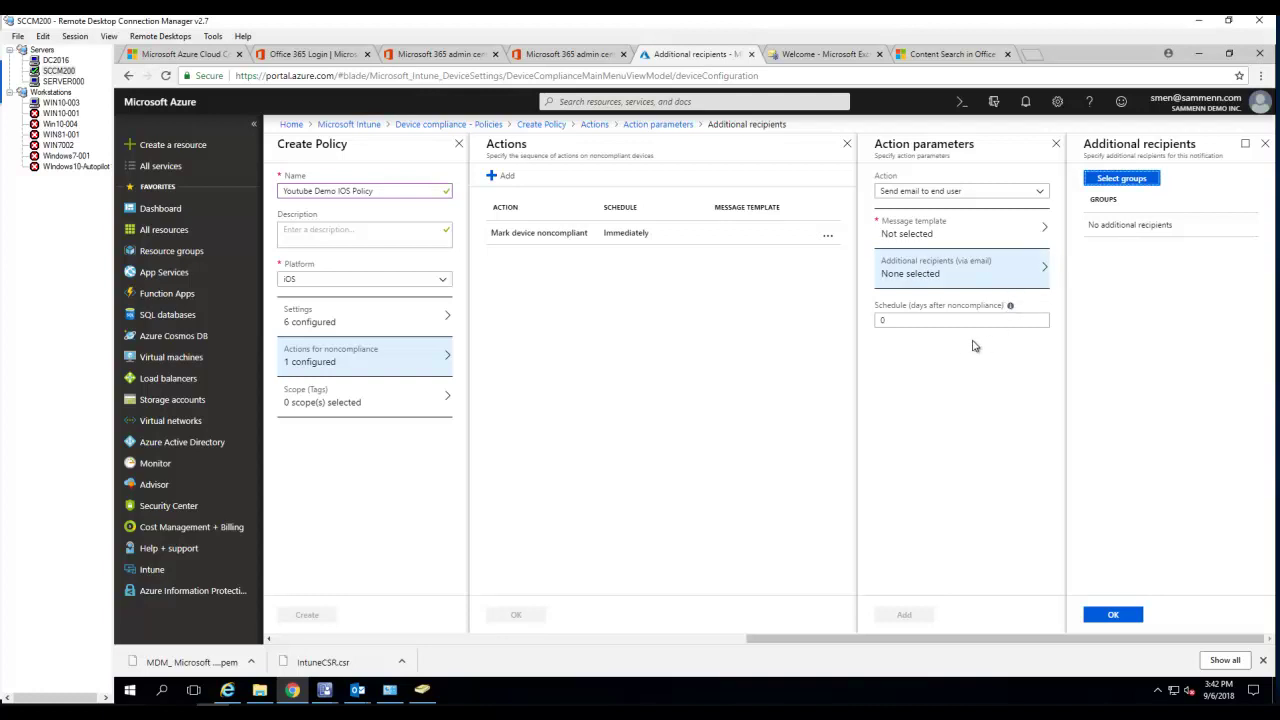
{"action": "left_click", "coordinate": [908, 321]}
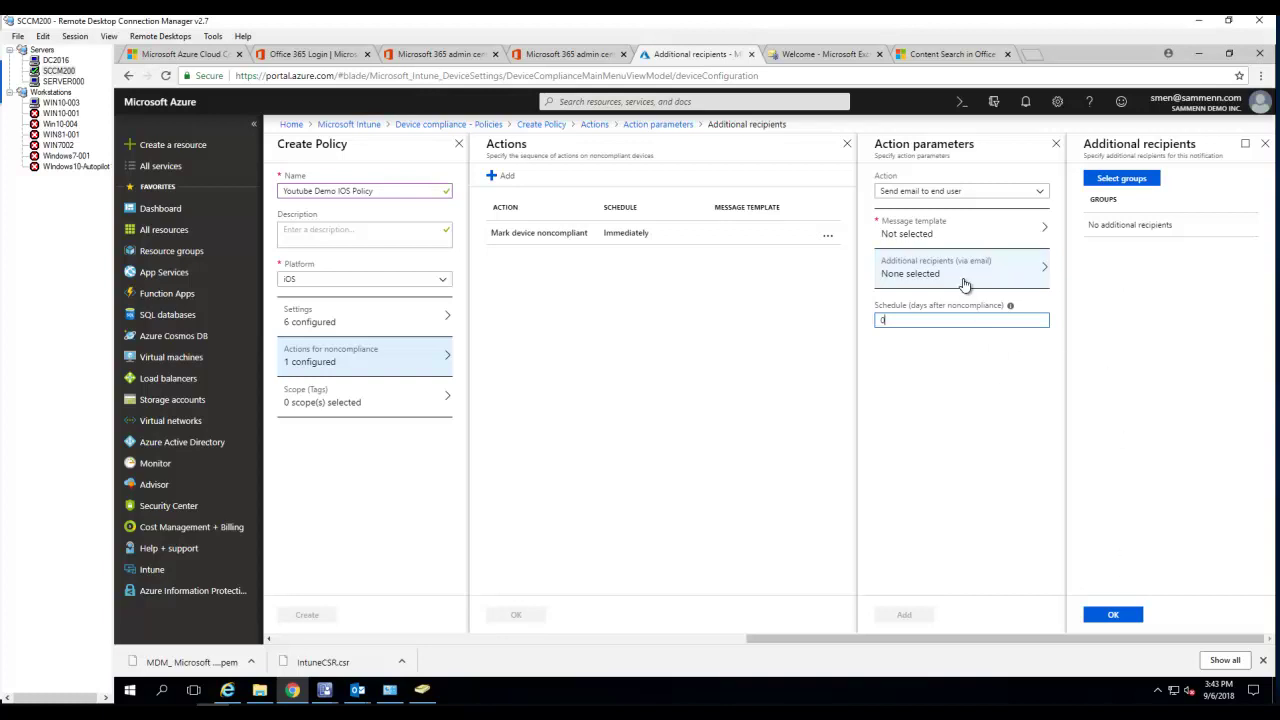
{"action": "left_click", "coordinate": [1116, 179]}
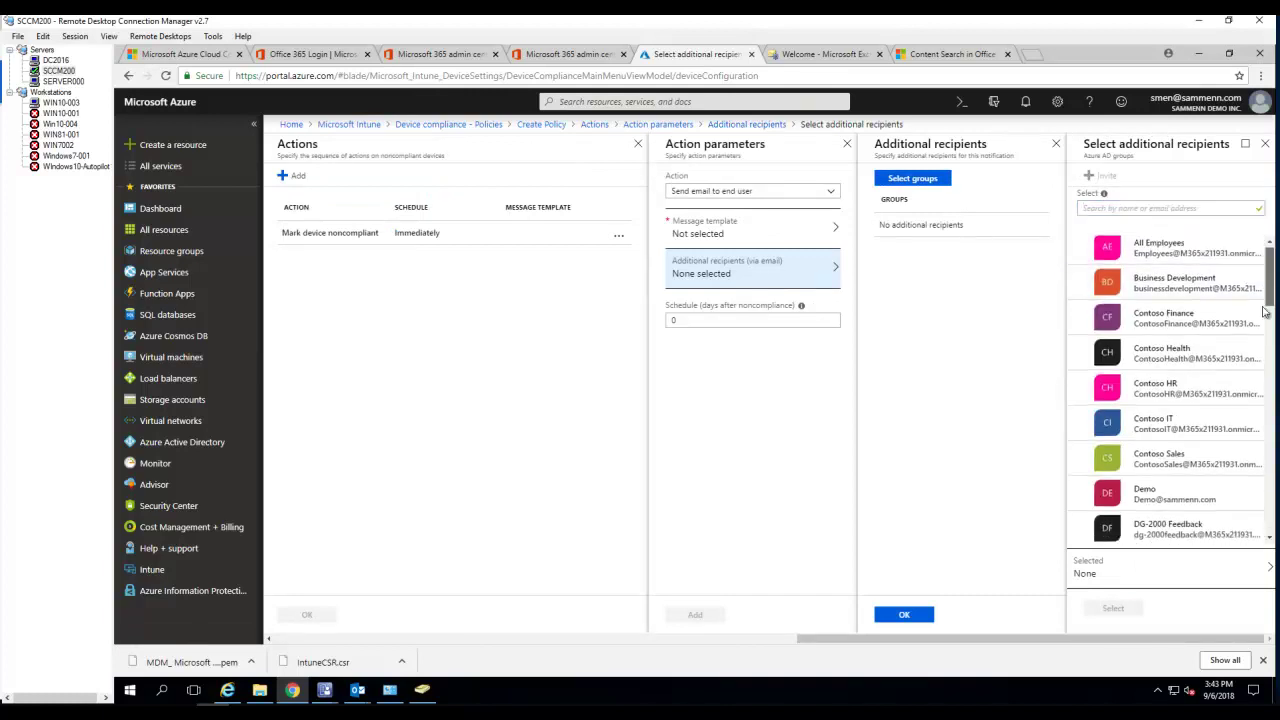
{"action": "scroll", "coordinate": [1256, 287], "scroll_direction": "down", "scroll_amount": 5}
{"action": "scroll", "coordinate": [1247, 297], "scroll_direction": "up", "scroll_amount": 5}
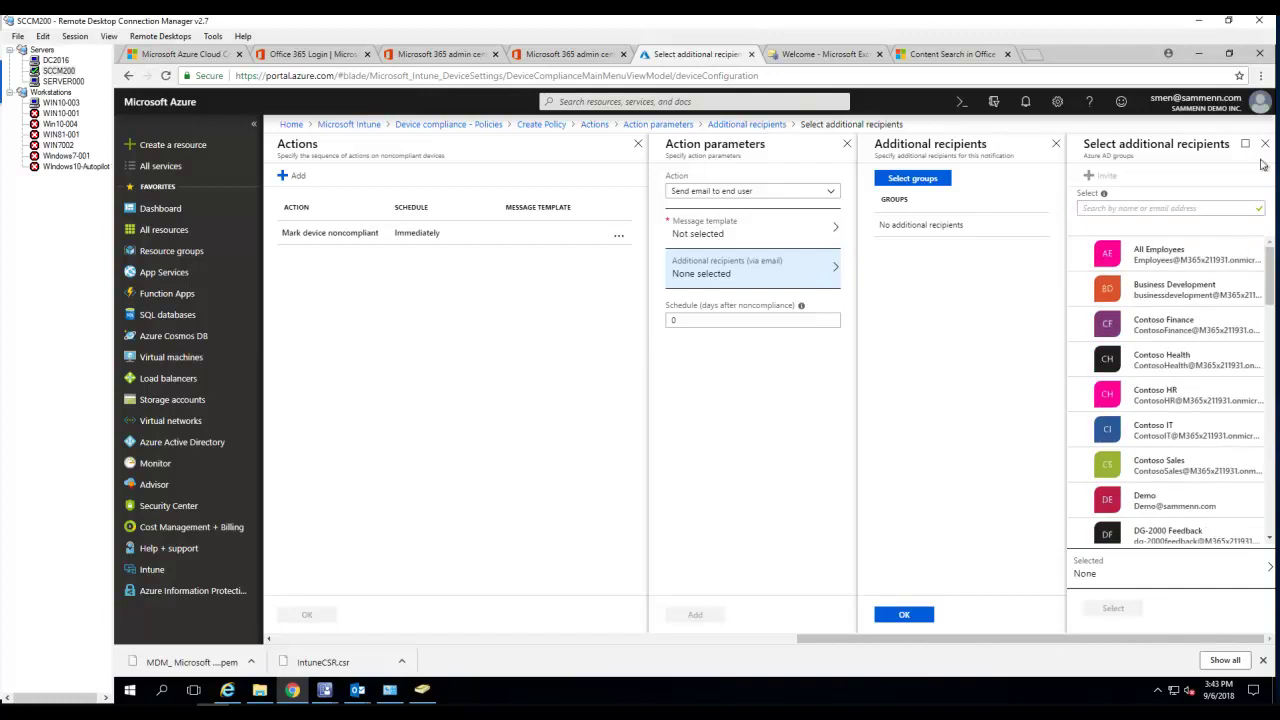
{"action": "left_click", "coordinate": [1265, 143]}
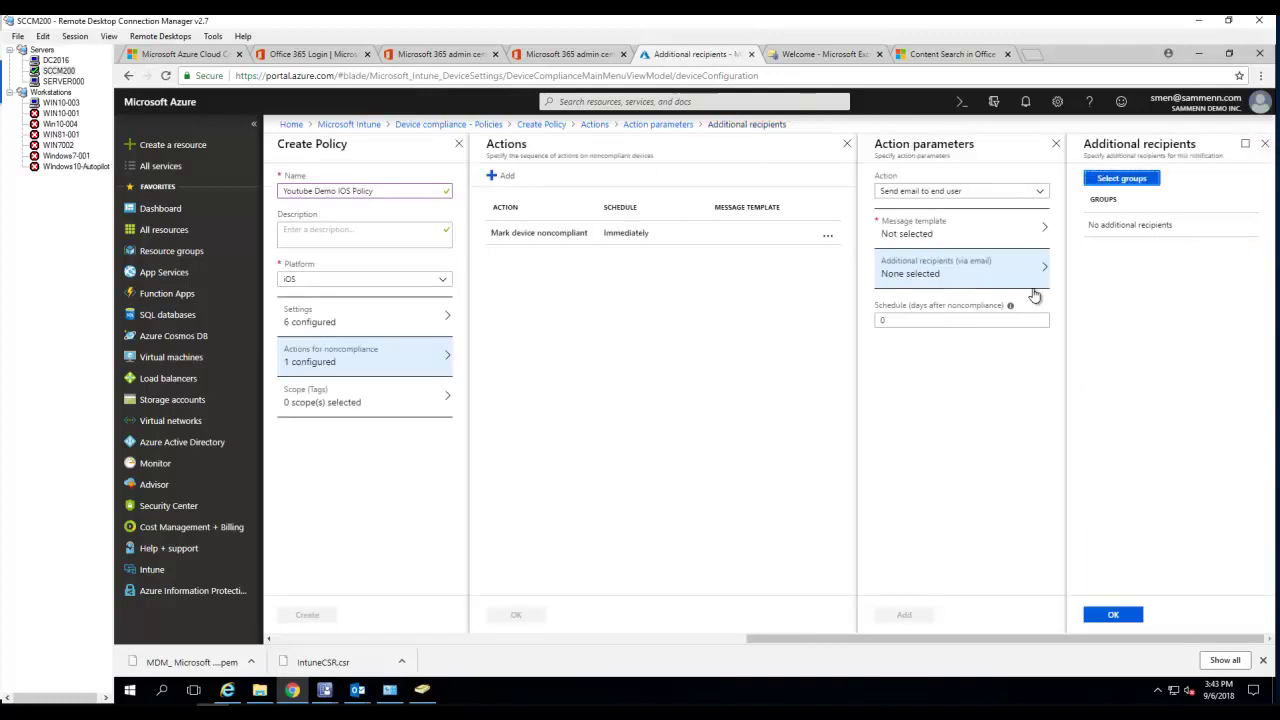
{"action": "left_click", "coordinate": [1113, 614]}
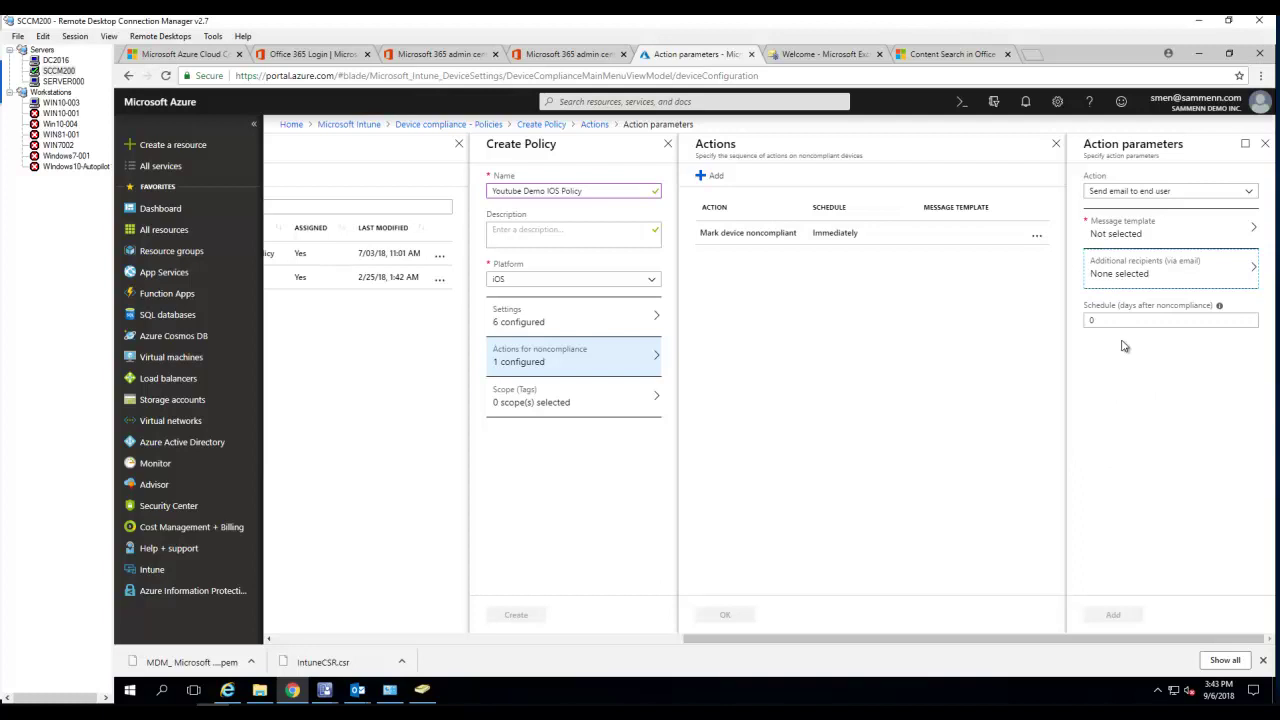
{"action": "left_click", "coordinate": [1147, 233]}
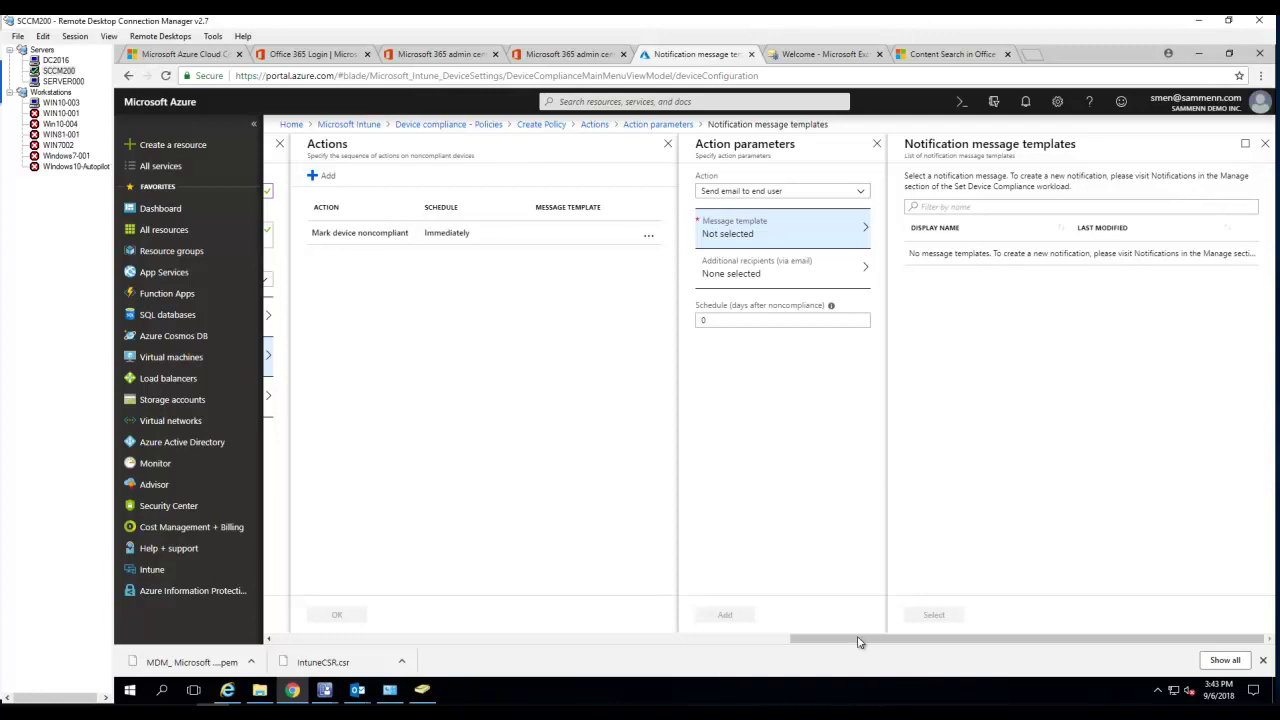
{"action": "left_click", "coordinate": [1264, 144]}
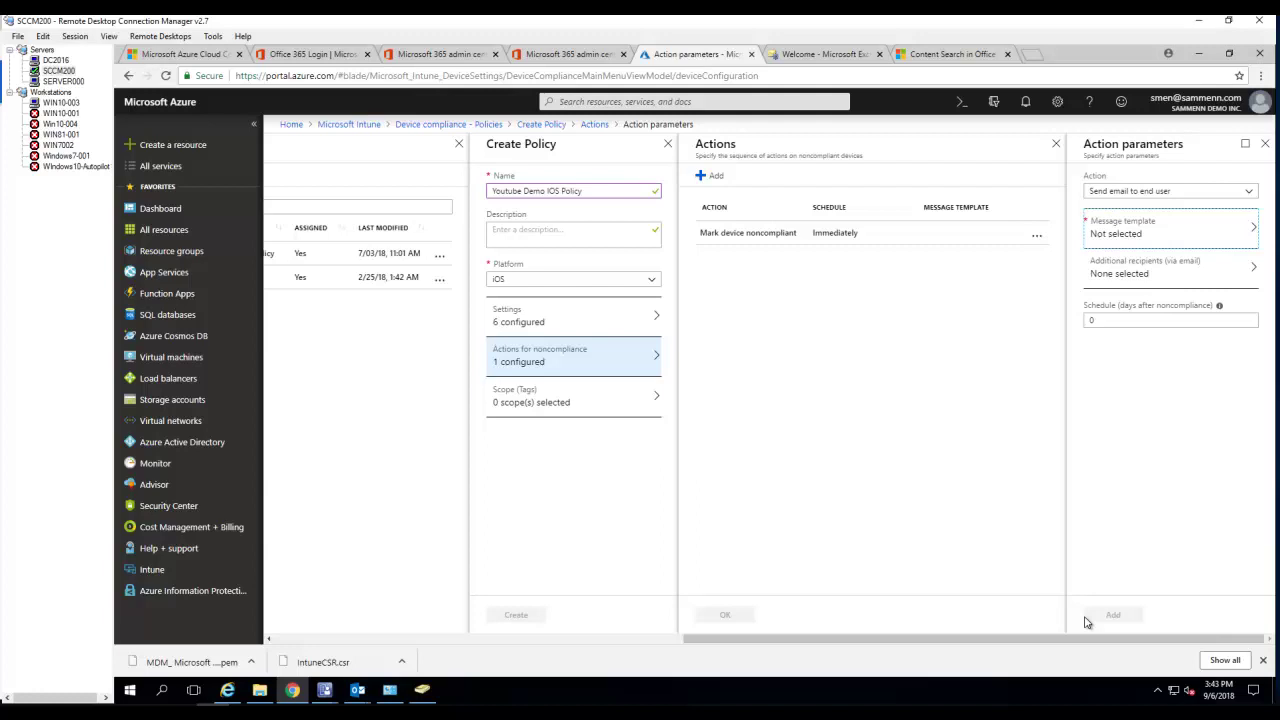
Check the policy's scope tags, find the tag list empty, and close both tag panels.
{"action": "left_click", "coordinate": [571, 404]}
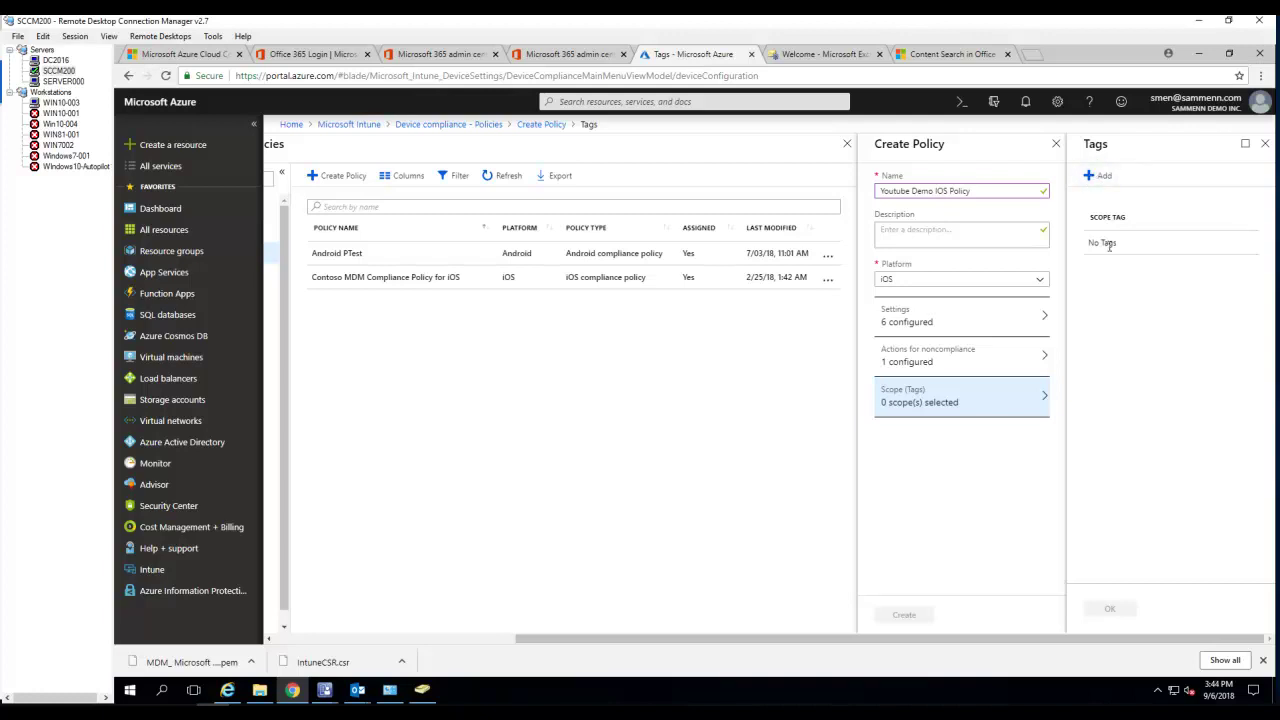
{"action": "left_click", "coordinate": [1099, 175]}
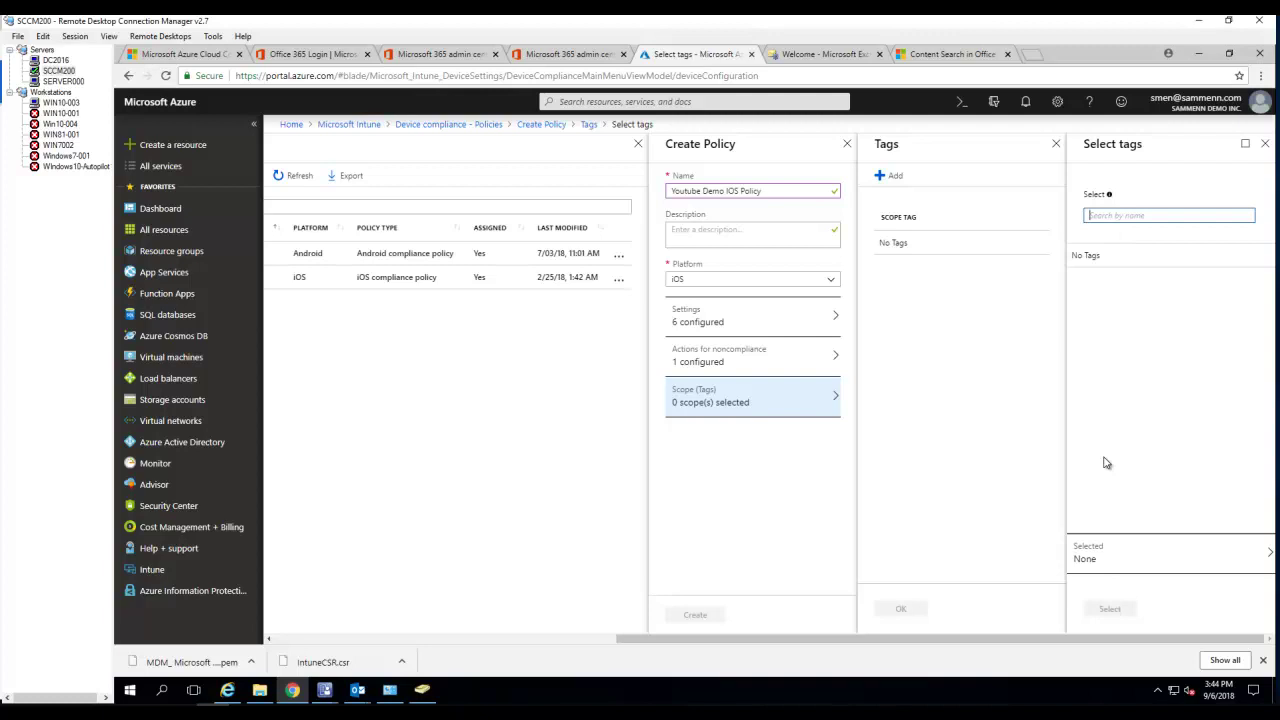
{"action": "left_click", "coordinate": [1110, 200]}
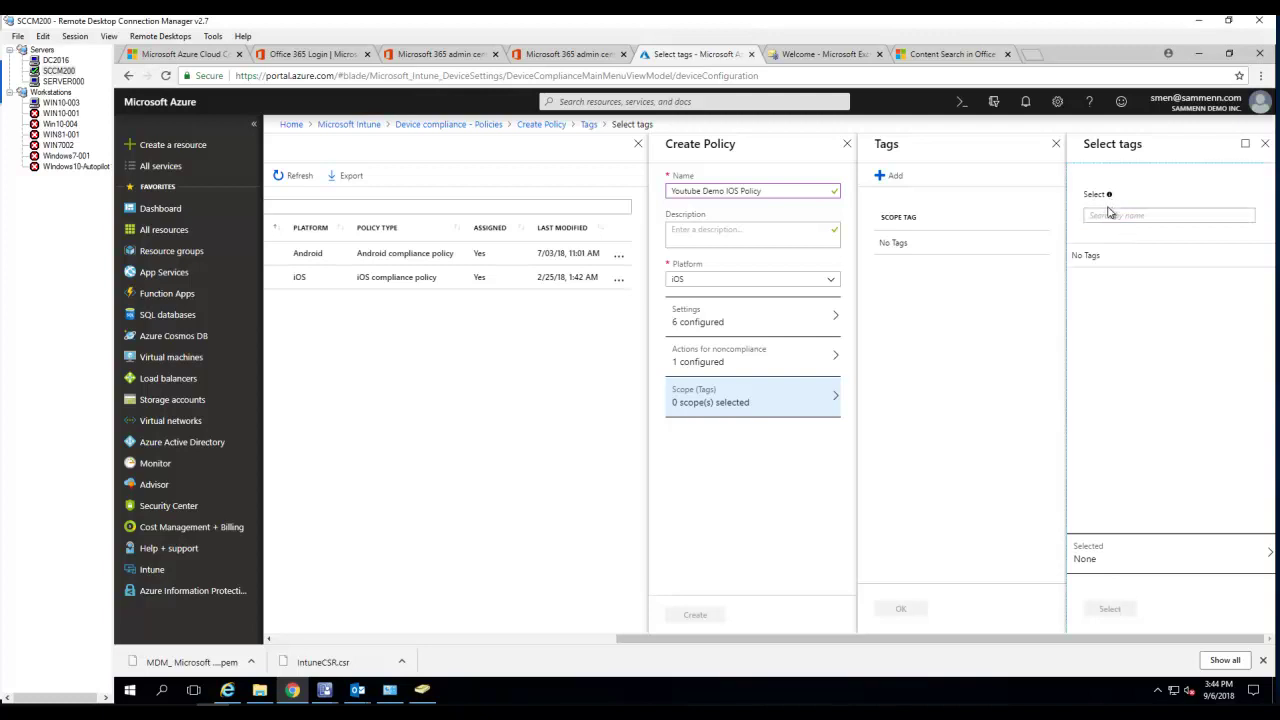
{"action": "left_click", "coordinate": [1101, 218]}
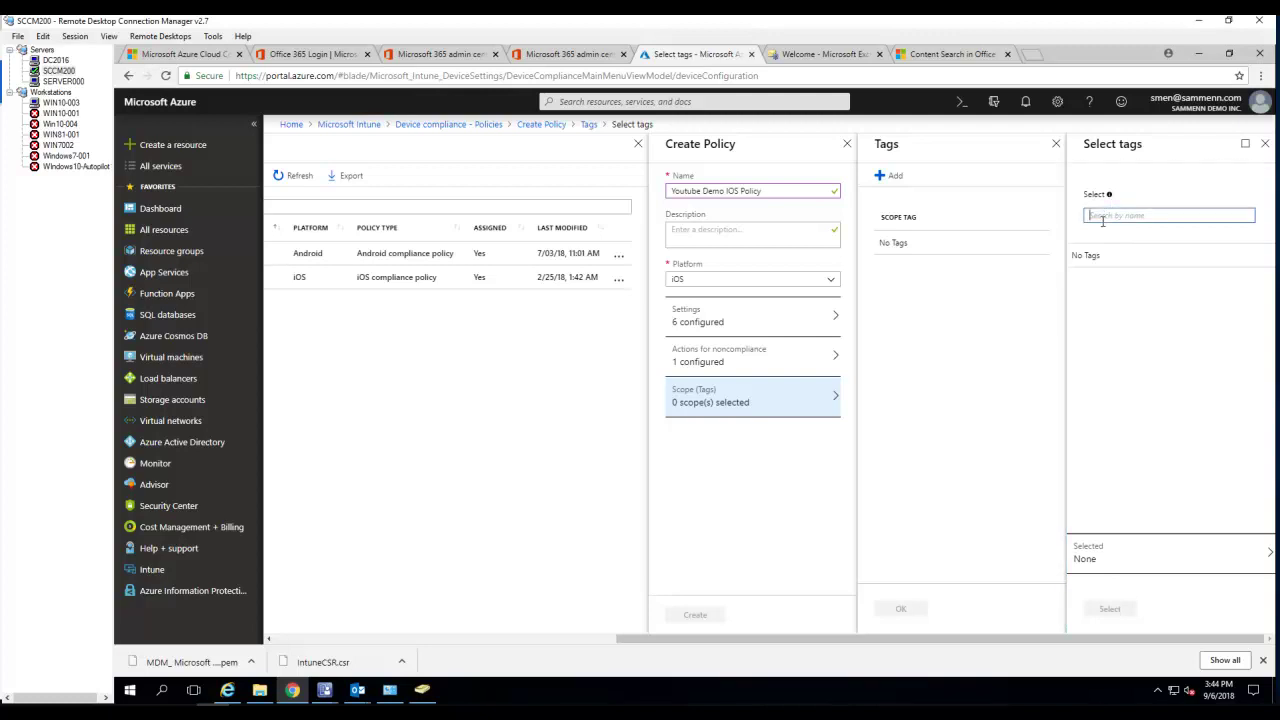
{"action": "left_click", "coordinate": [1265, 147]}
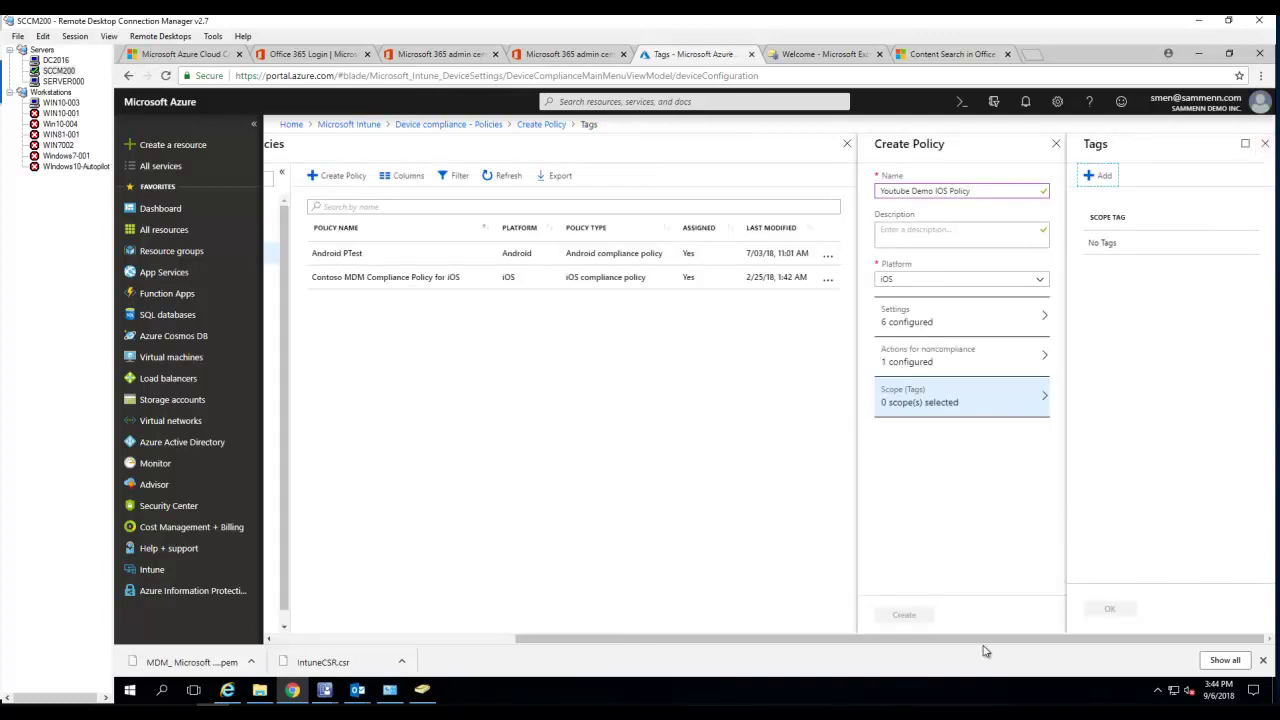
{"action": "left_click", "coordinate": [1265, 143]}
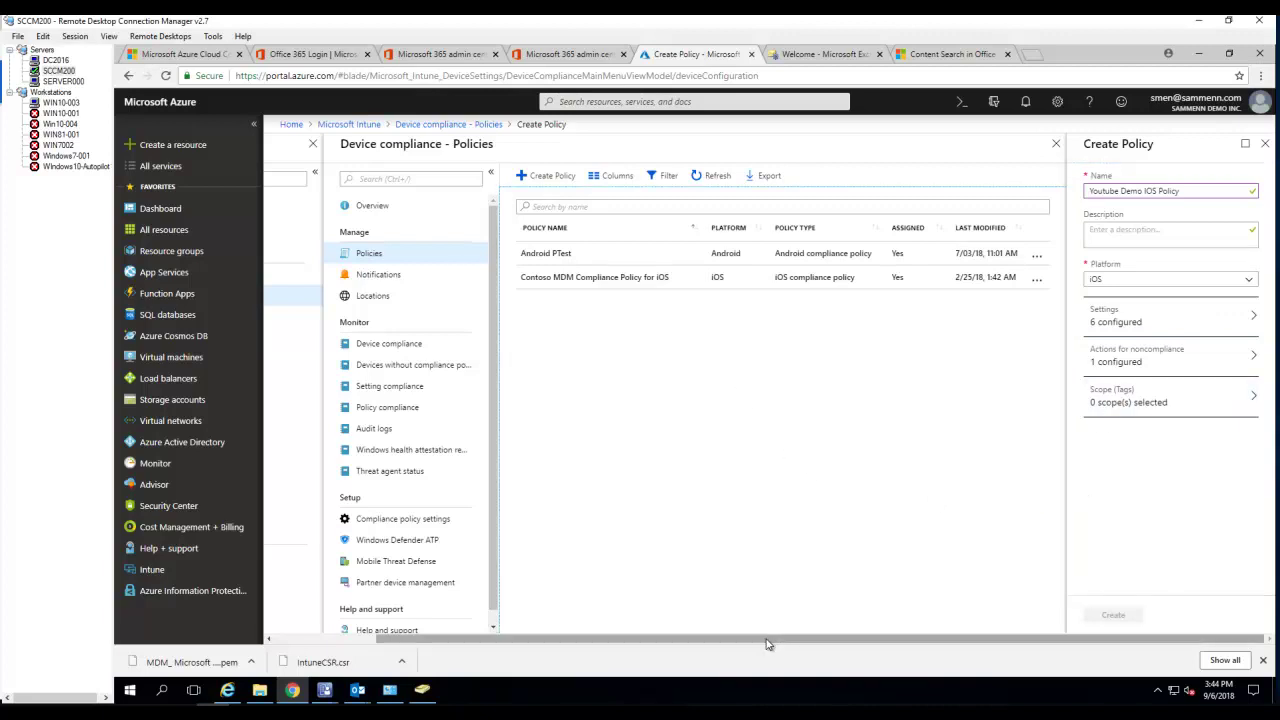
Reopen the iOS policy's scope tags and check the currently selected tags list.
{"action": "left_click", "coordinate": [1154, 400]}
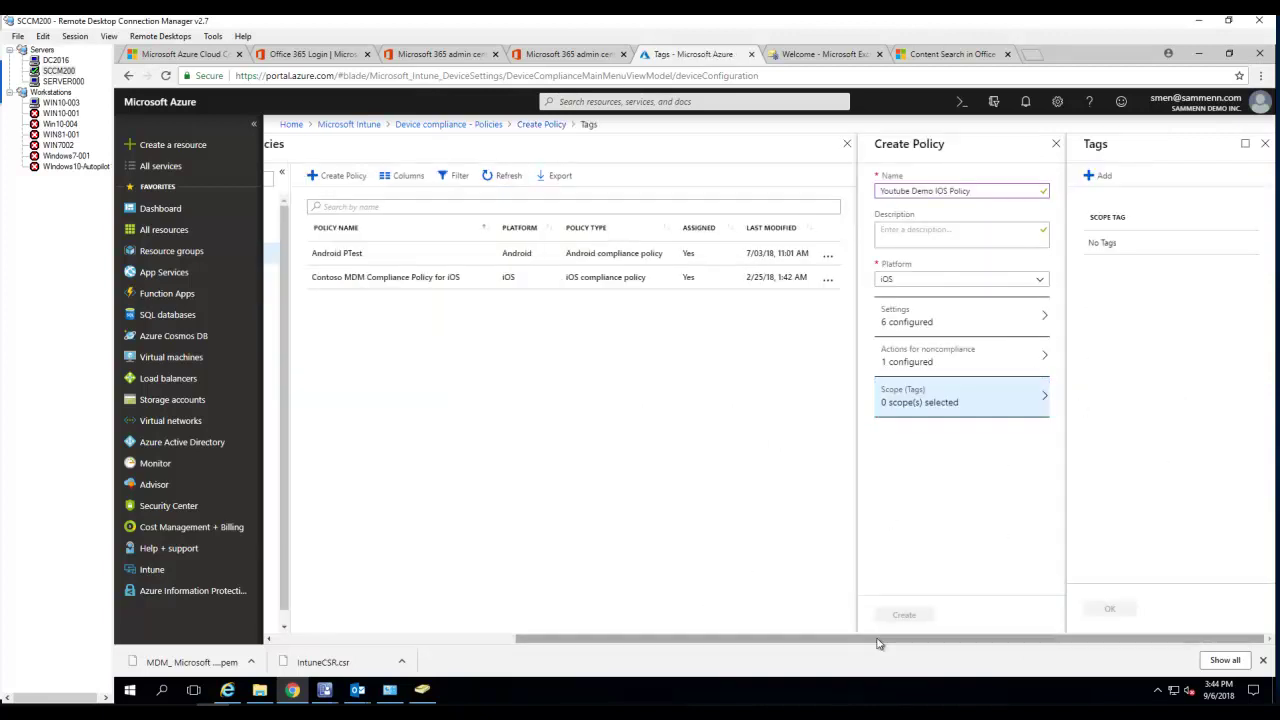
{"action": "left_click", "coordinate": [1090, 177]}
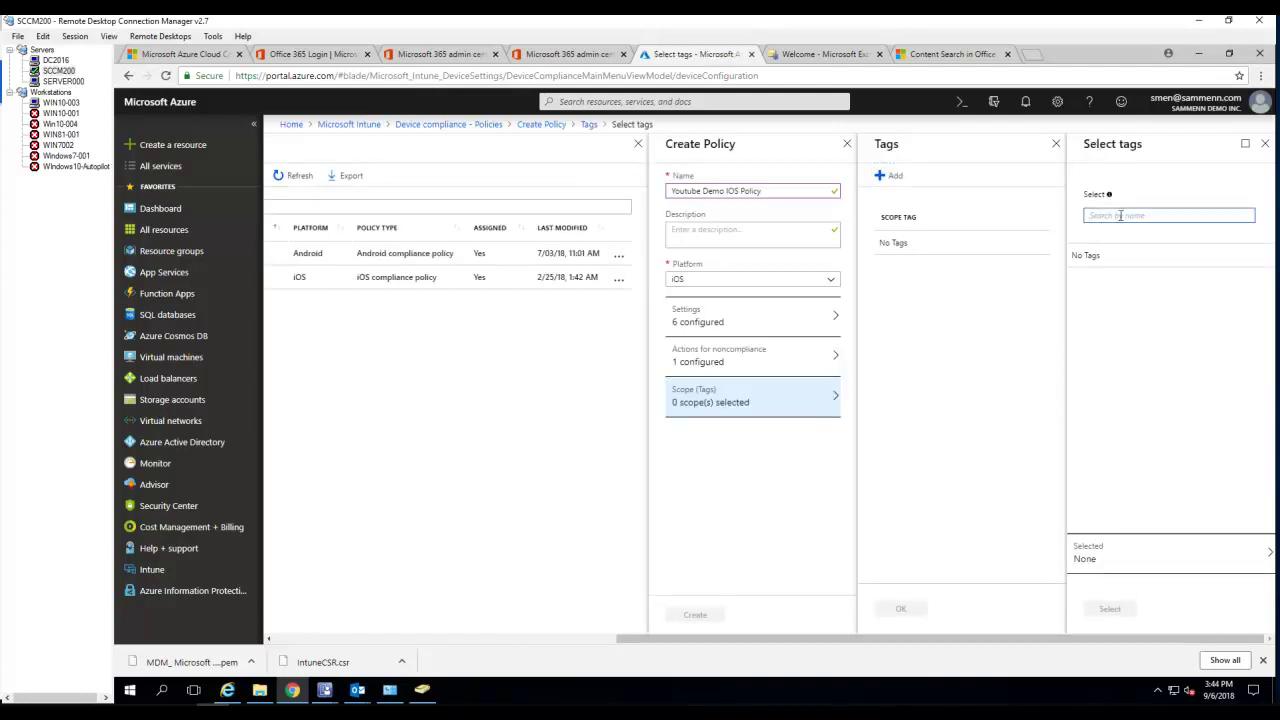
{"action": "left_click", "coordinate": [1116, 566]}
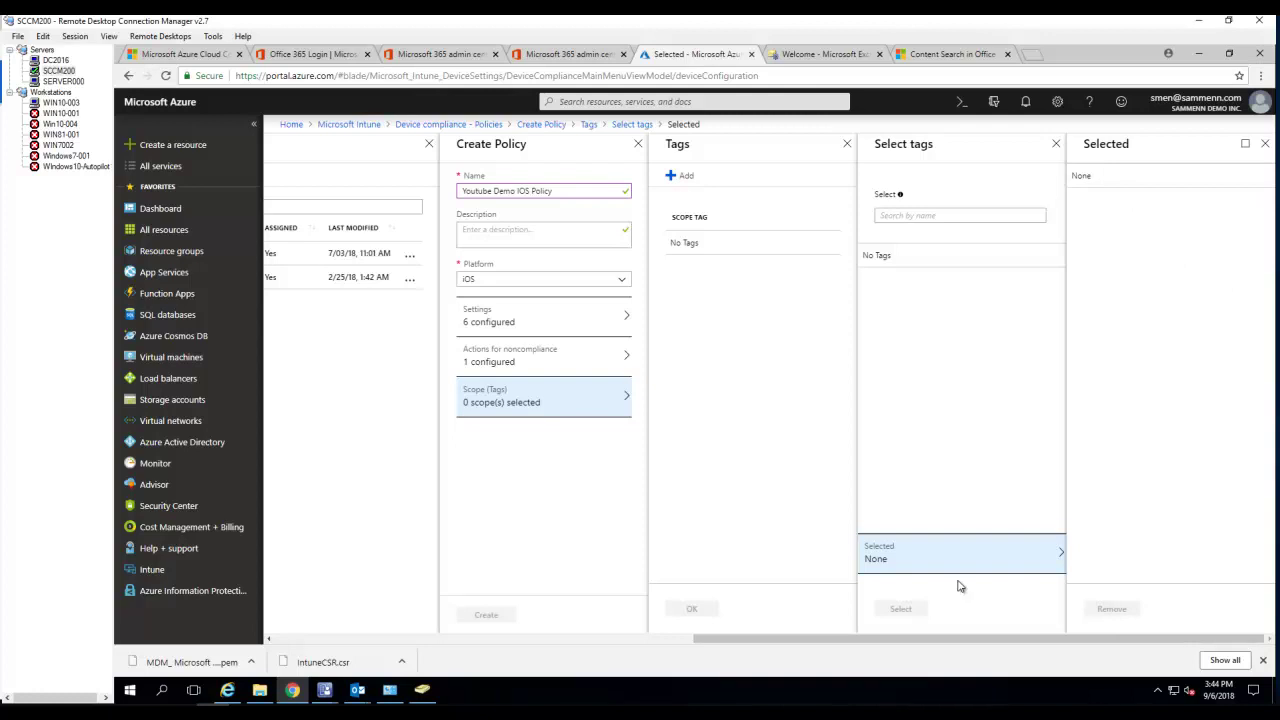
{"action": "left_click_drag", "start_coordinate": [896, 650], "coordinate": [925, 645]}
{"action": "left_click", "coordinate": [1265, 143]}
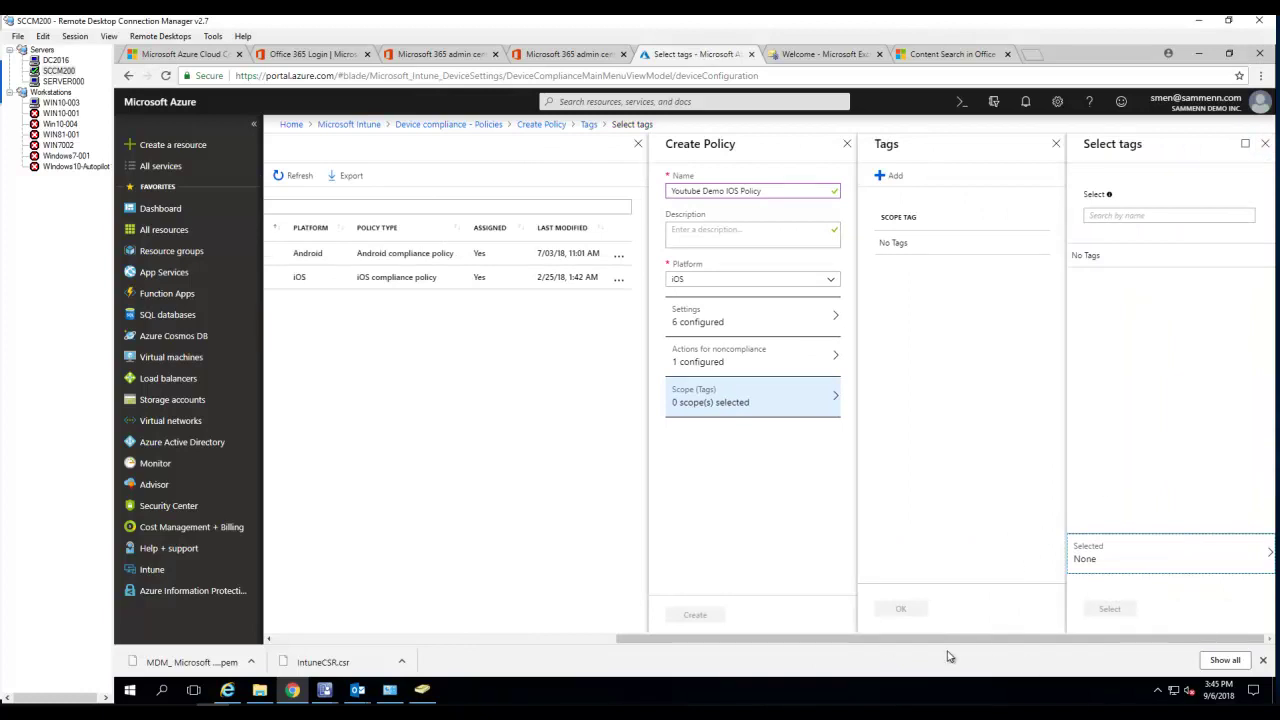
{"action": "mouse_move", "coordinate": [892, 651]}
{"action": "left_mouse_down"}
{"action": "mouse_move", "coordinate": [820, 654]}
{"action": "mouse_move", "coordinate": [896, 648]}
{"action": "left_mouse_up"}
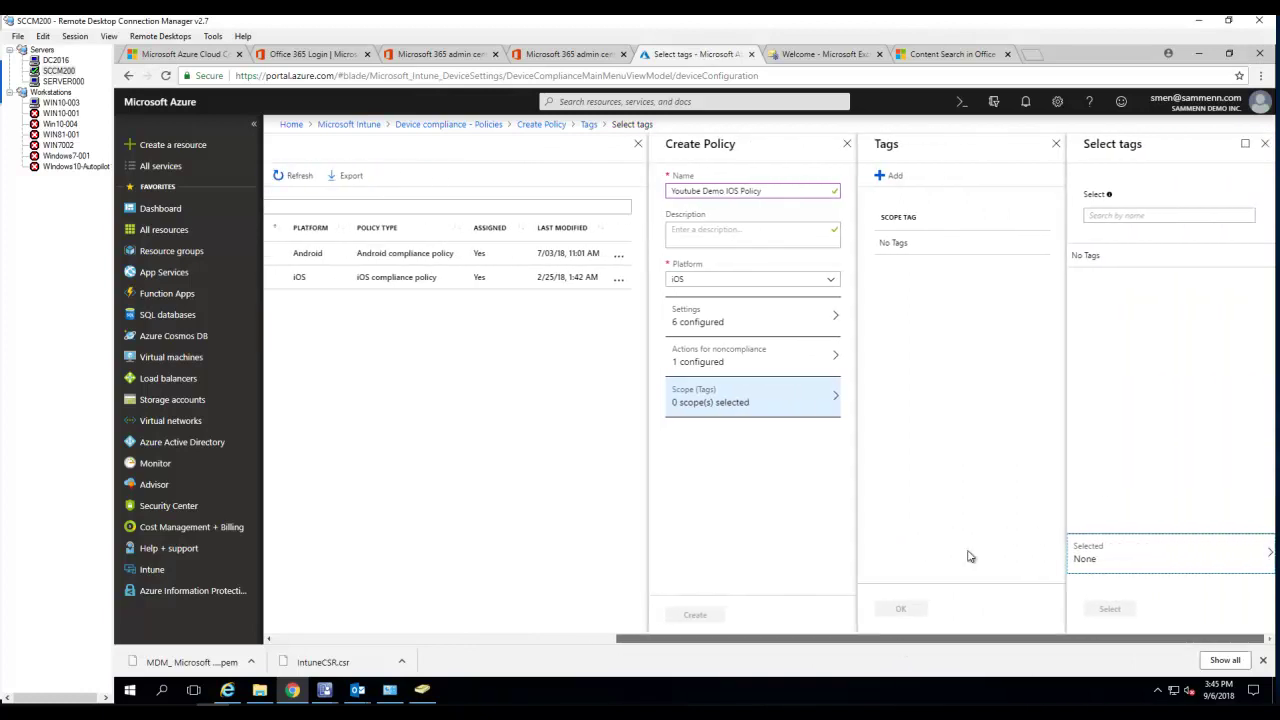
Back out of tag selection with zero scope tags, returning to the Create Policy form.
{"action": "left_click", "coordinate": [1151, 216]}
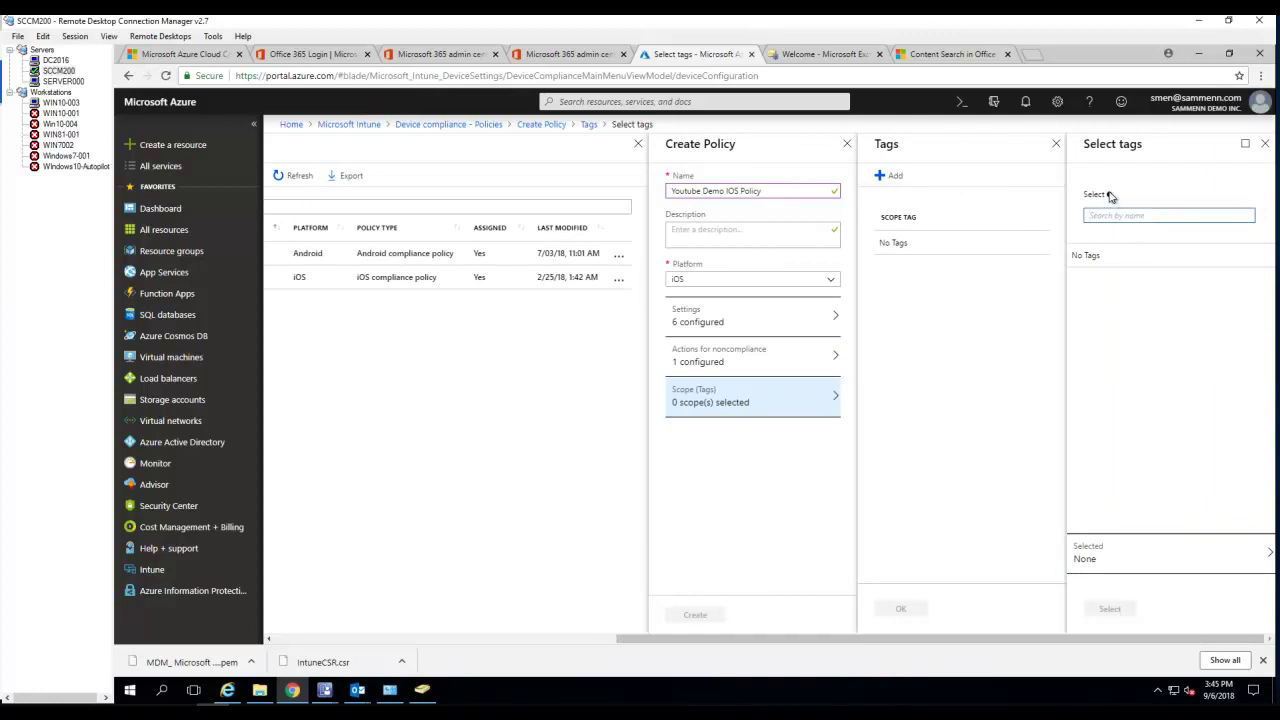
{"action": "double_click", "coordinate": [1110, 196]}
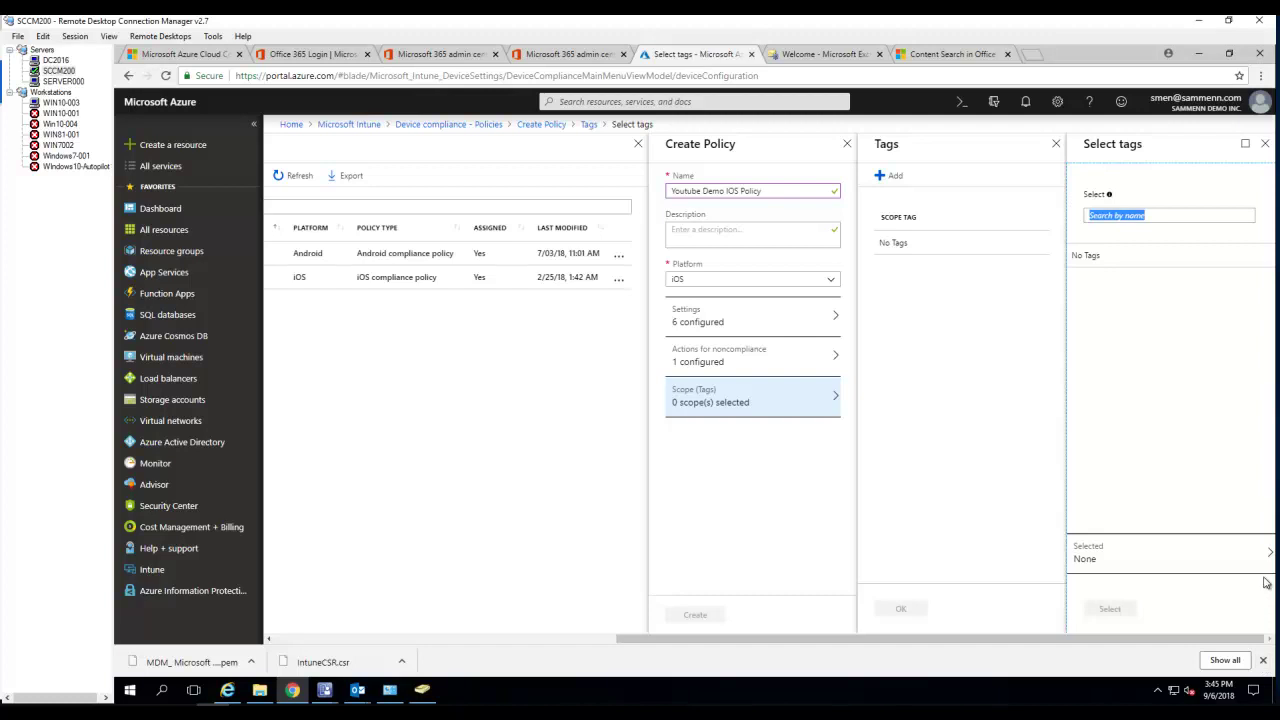
{"action": "left_click", "coordinate": [886, 176]}
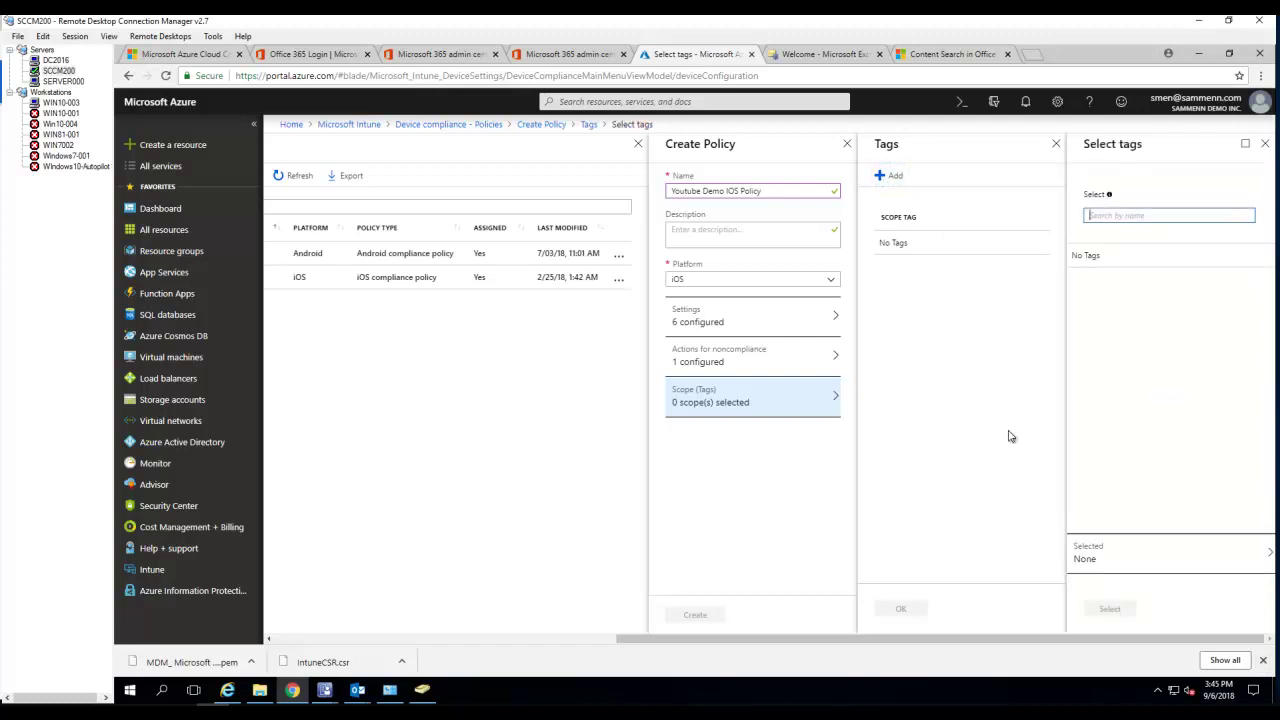
{"action": "left_click", "coordinate": [1120, 560]}
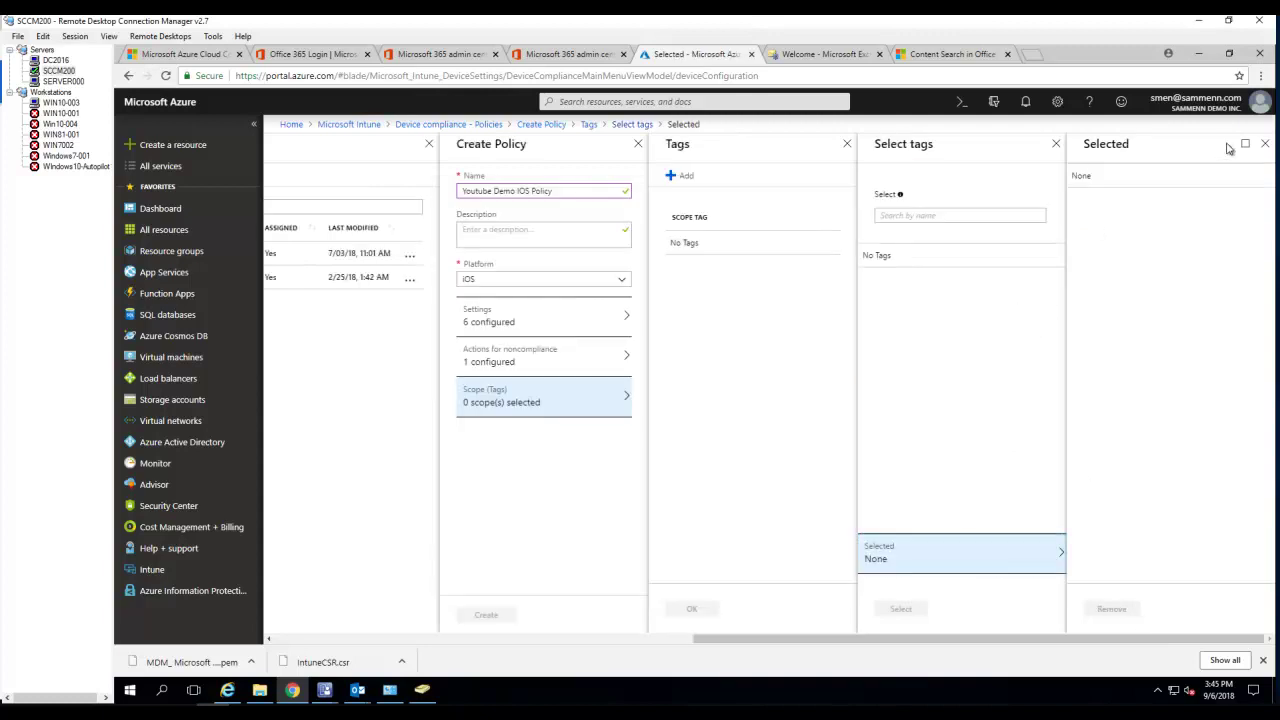
{"action": "left_click", "coordinate": [1264, 144]}
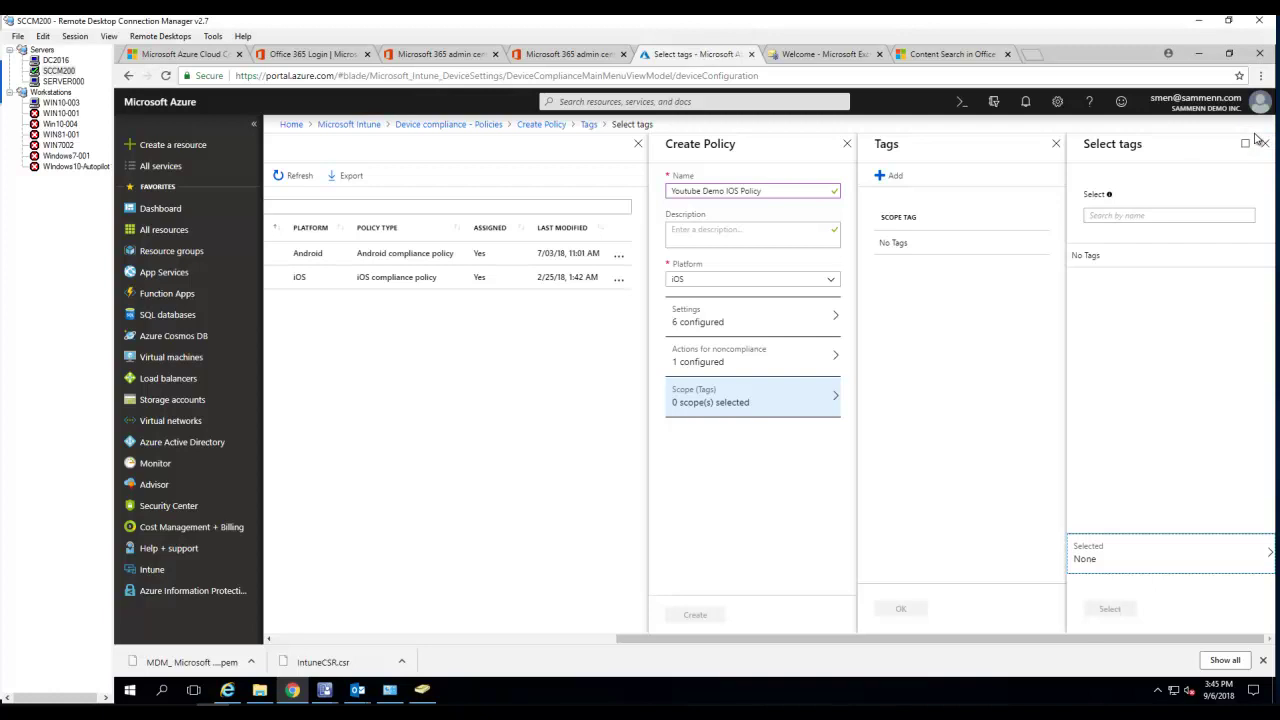
{"action": "left_click", "coordinate": [1264, 144]}
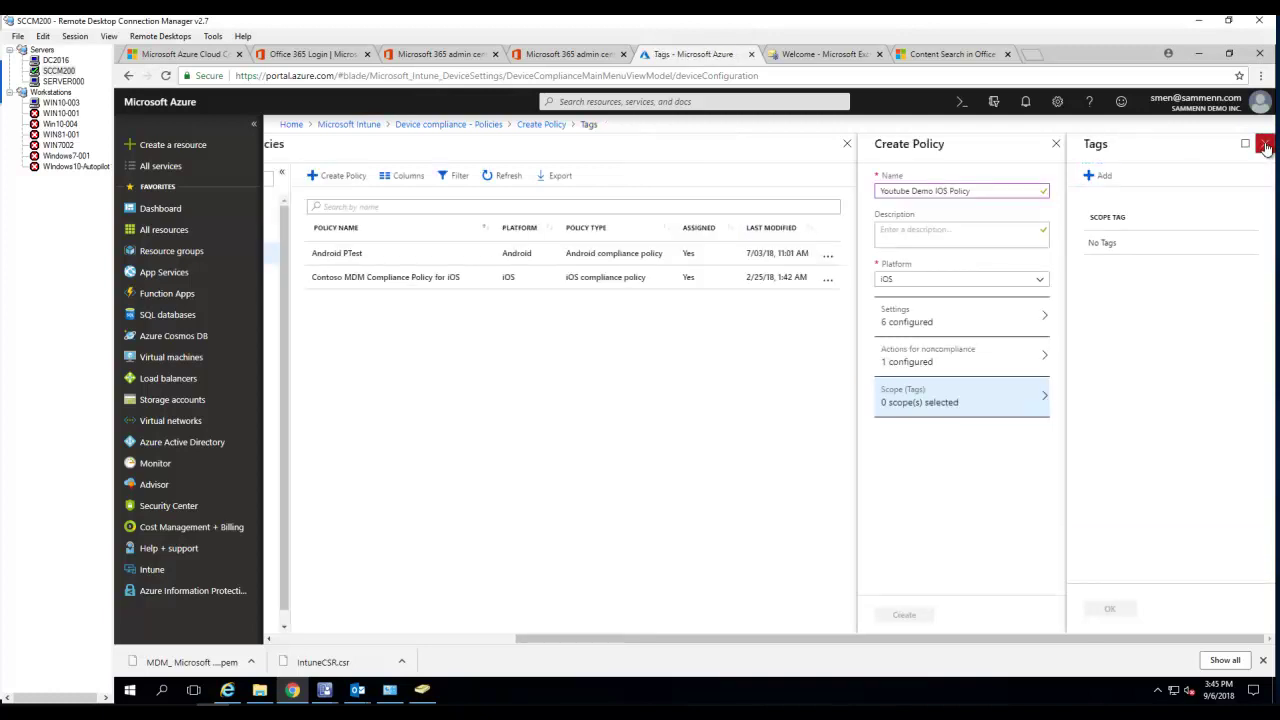
{"action": "left_click", "coordinate": [1264, 144]}
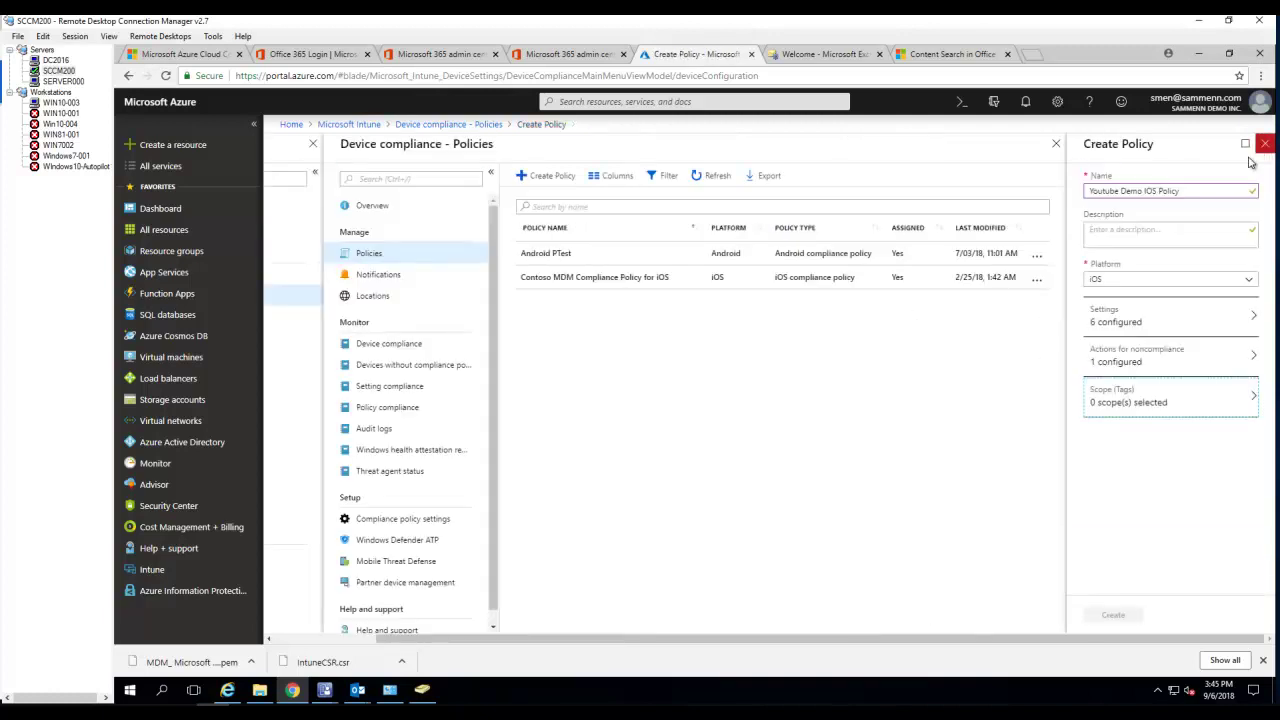
Accept the default noncompliance action and create the Youtube Demo IOS Policy.
{"action": "left_click", "coordinate": [1190, 353]}
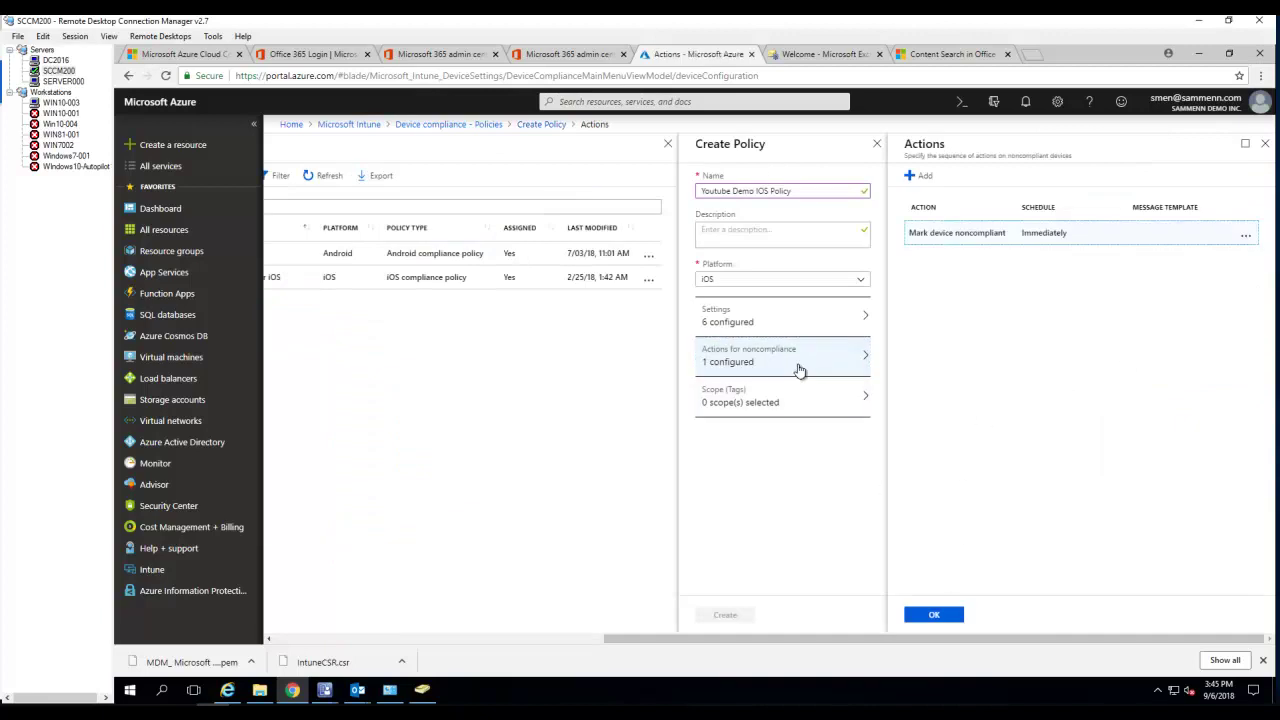
{"action": "left_click", "coordinate": [934, 617]}
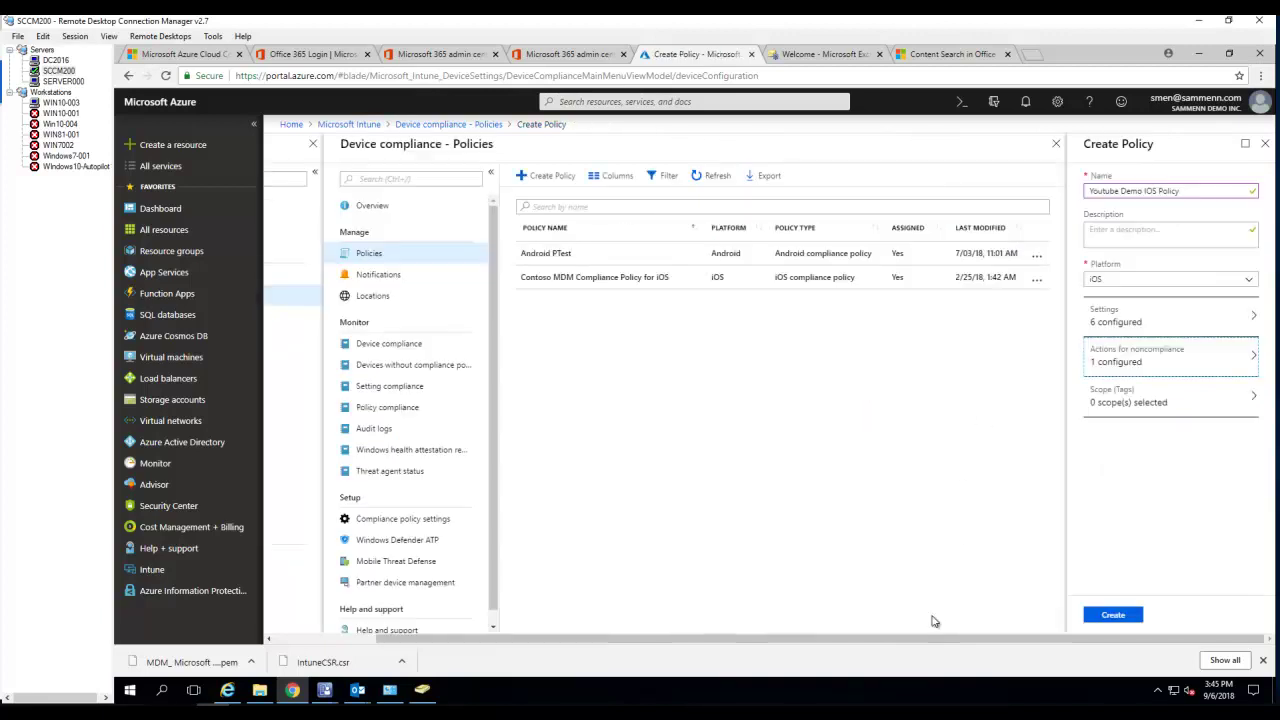
{"action": "left_click", "coordinate": [1110, 622]}
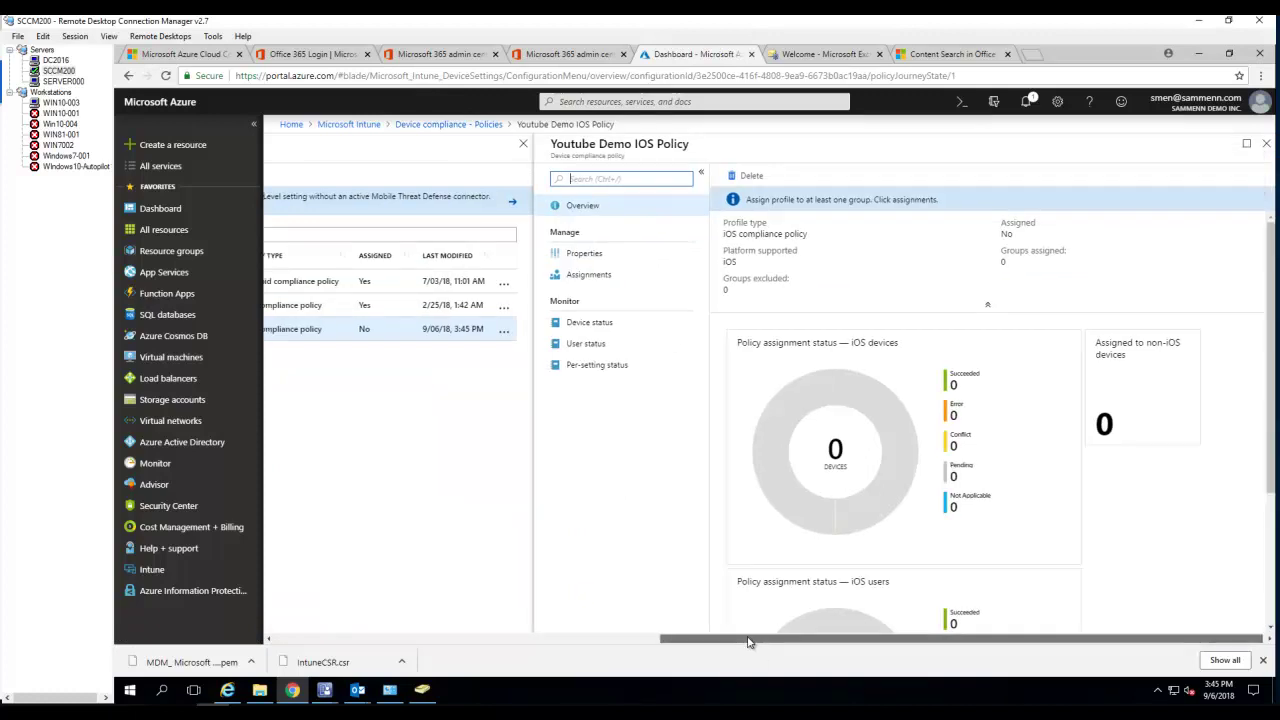
{"action": "left_click_drag", "start_coordinate": [676, 634], "coordinate": [606, 646]}
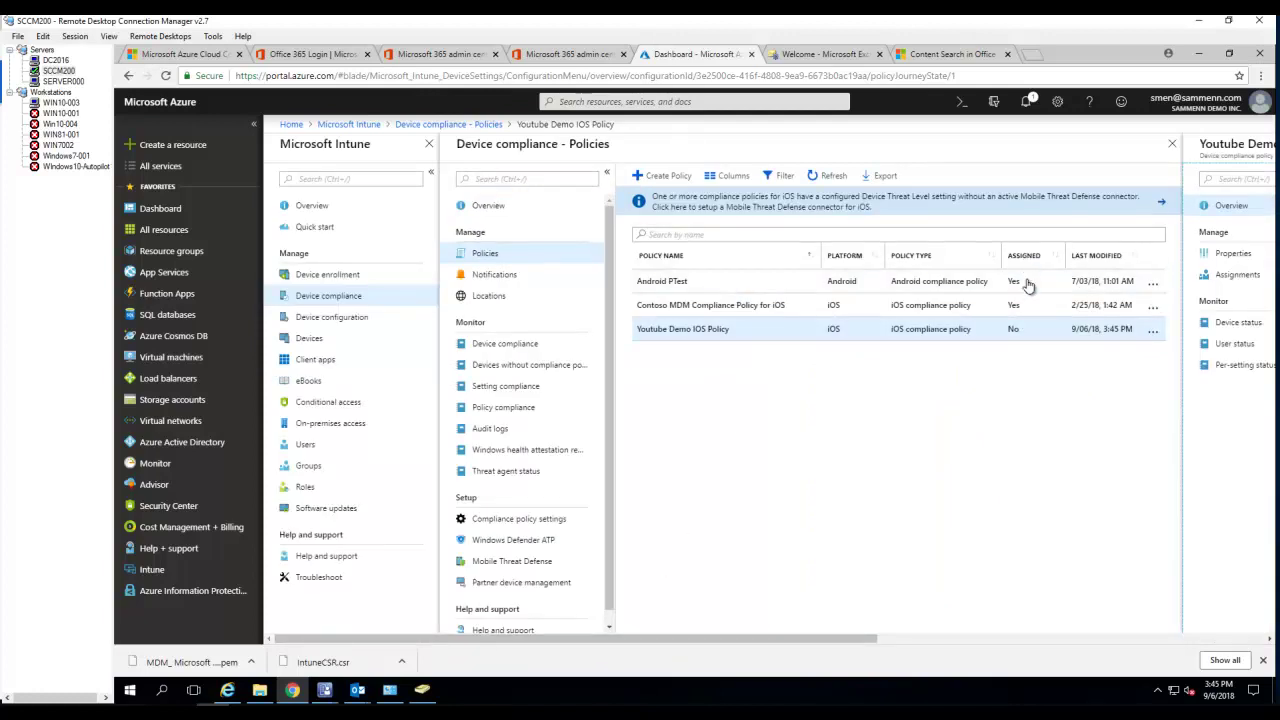
Assign Youtube Demo IOS Policy to the Intune Test Group Office365 Security Group, found by searching 'int'.
{"action": "left_click", "coordinate": [1012, 341]}
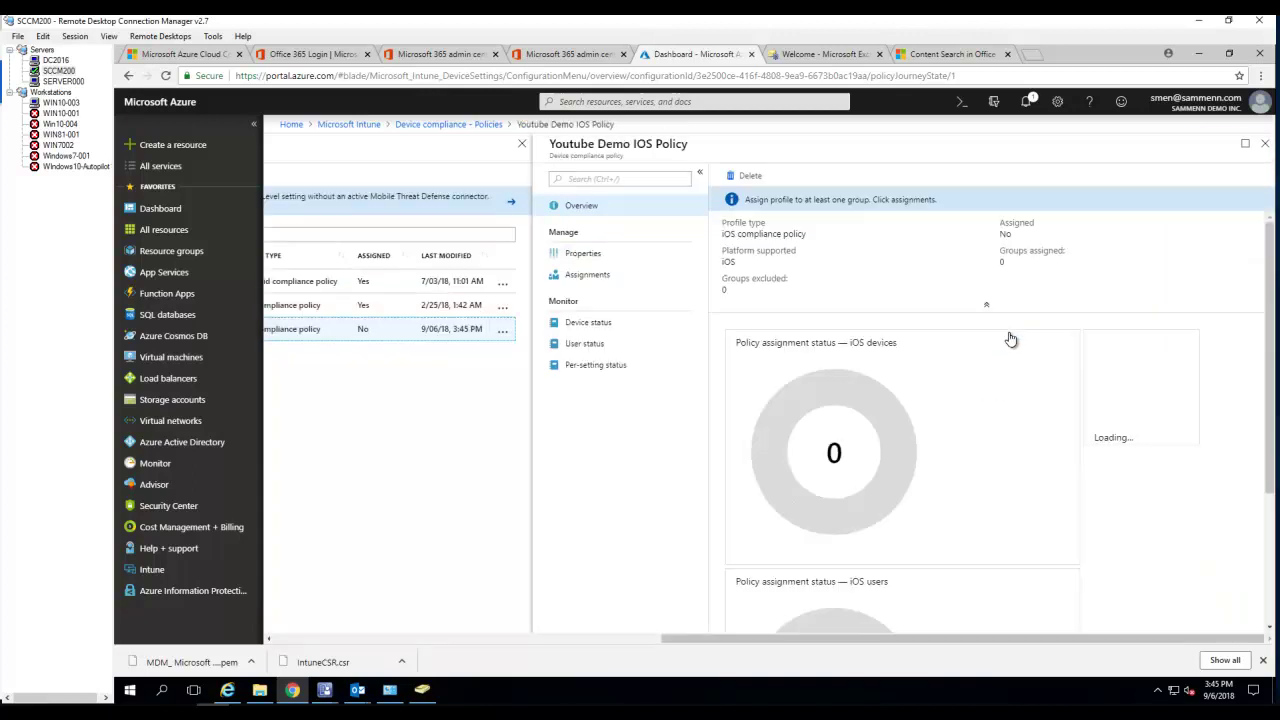
{"action": "left_click", "coordinate": [588, 275]}
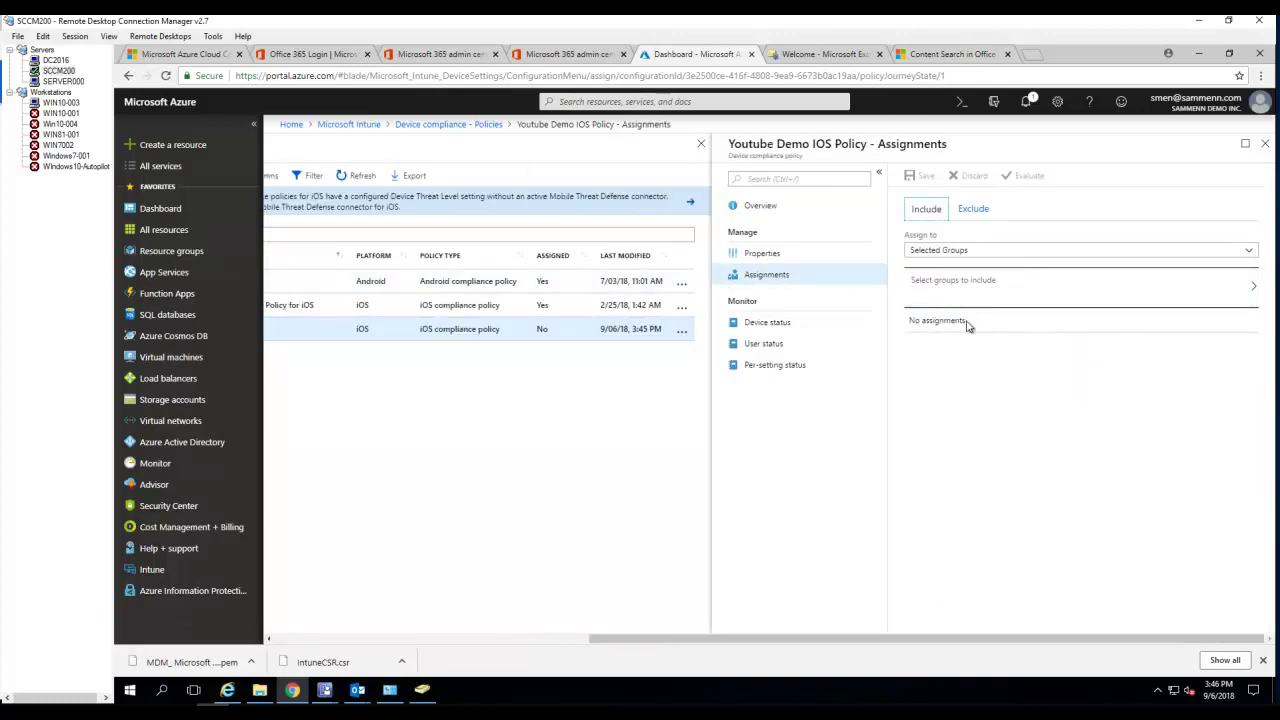
{"action": "left_click", "coordinate": [977, 253]}
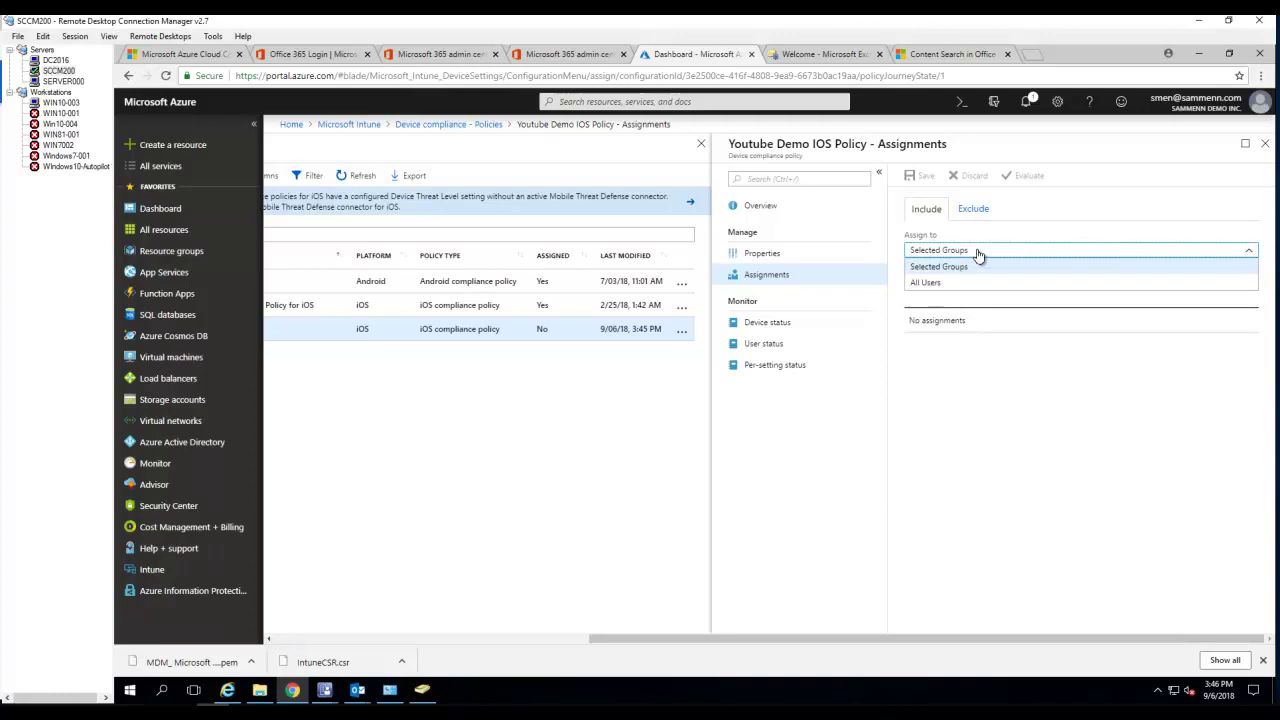
{"action": "left_click", "coordinate": [986, 390]}
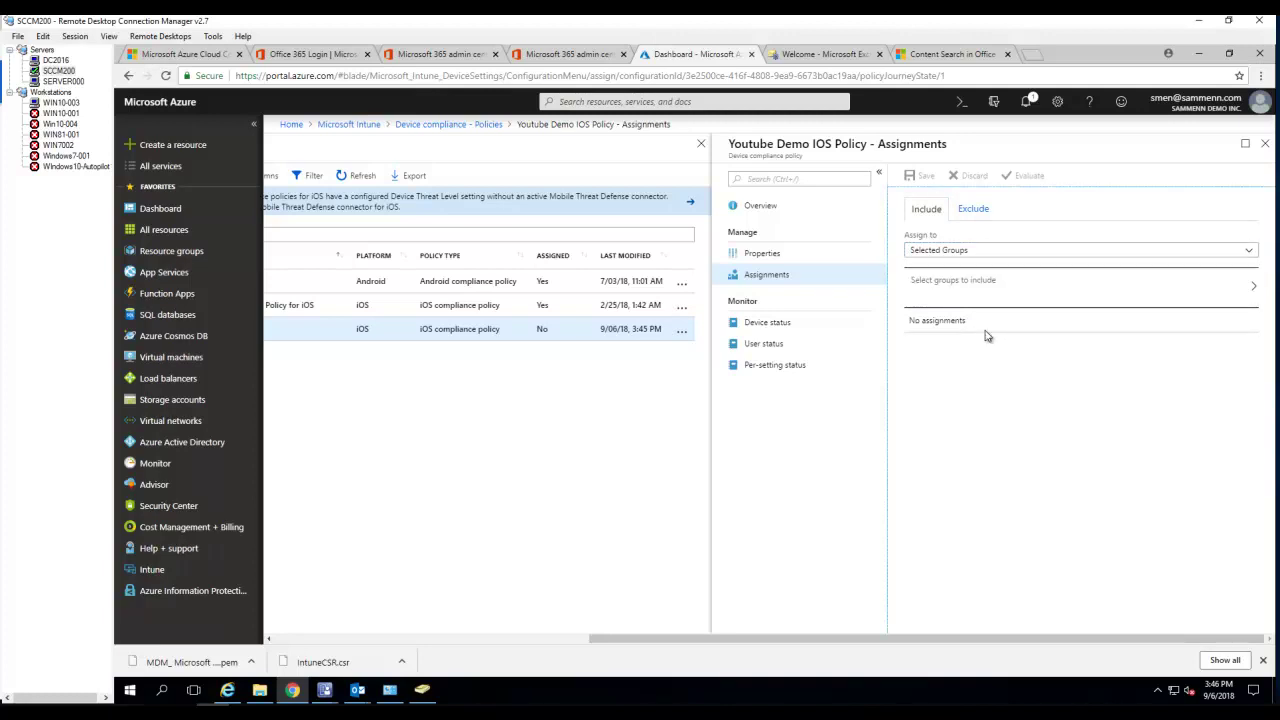
{"action": "left_click", "coordinate": [978, 290]}
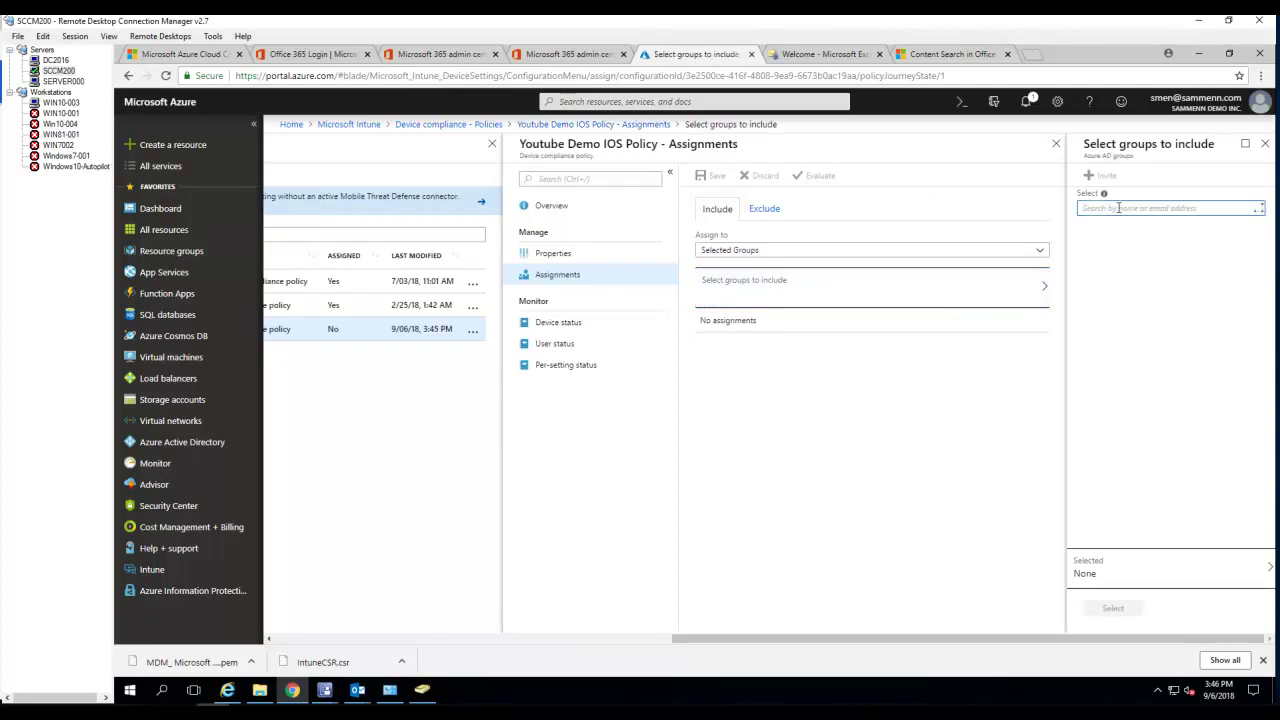
{"action": "type", "text": "int"}
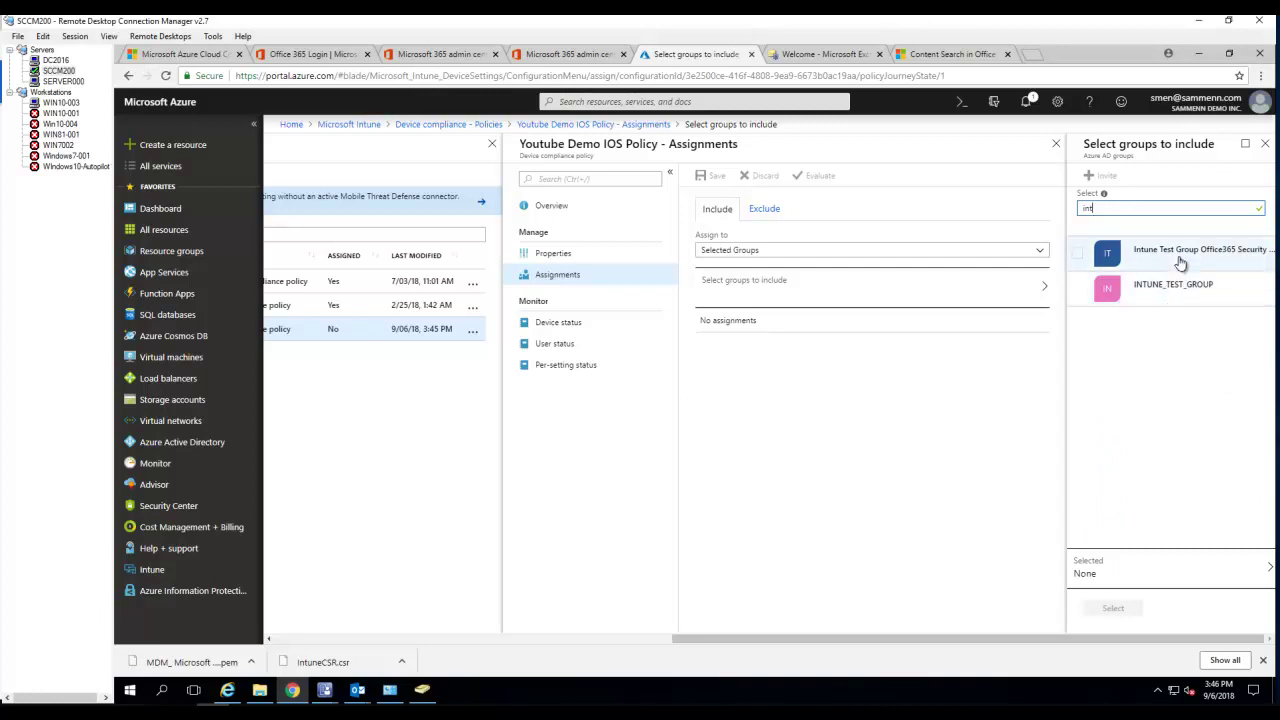
{"action": "left_click", "coordinate": [1181, 255]}
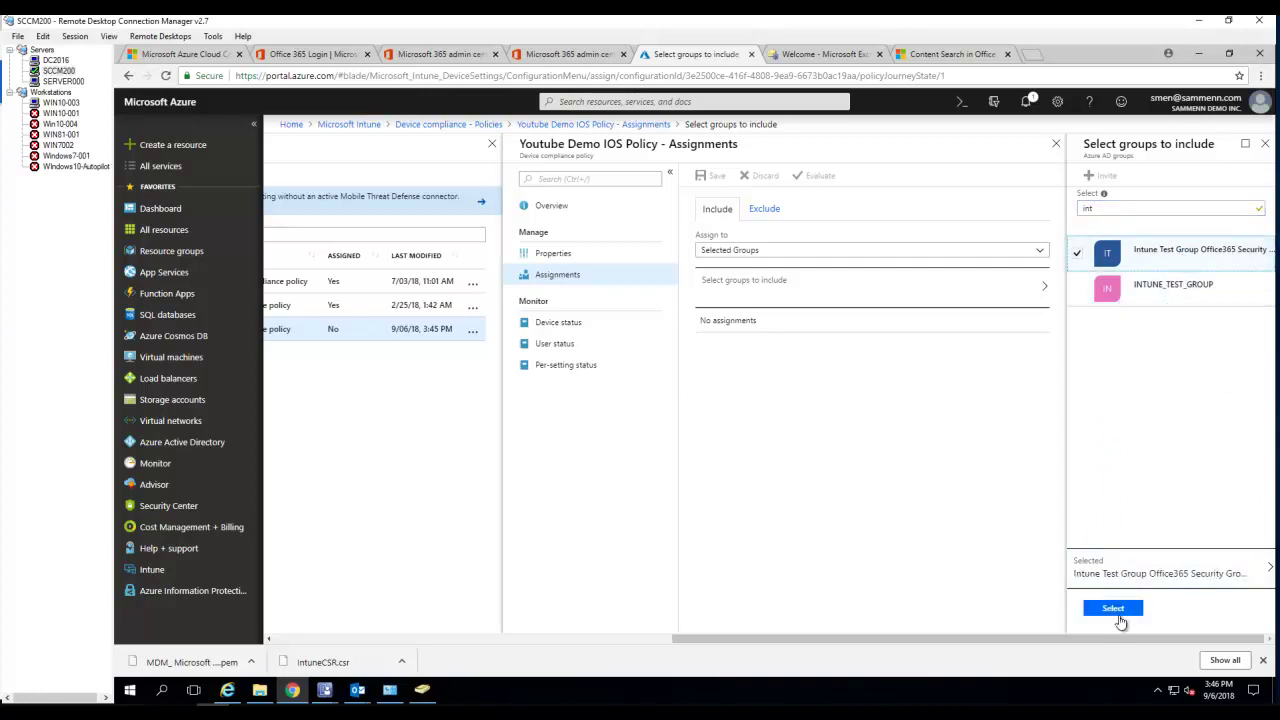
{"action": "left_click", "coordinate": [1115, 612]}
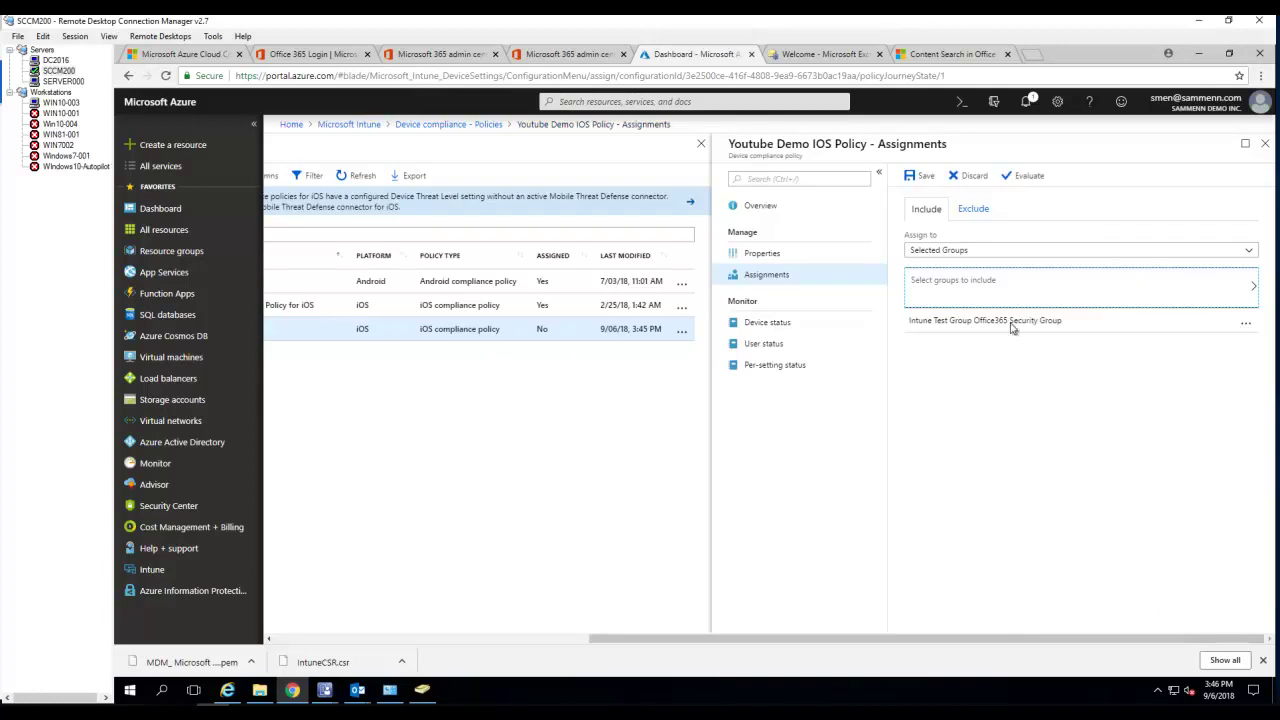
{"action": "left_click", "coordinate": [920, 175]}
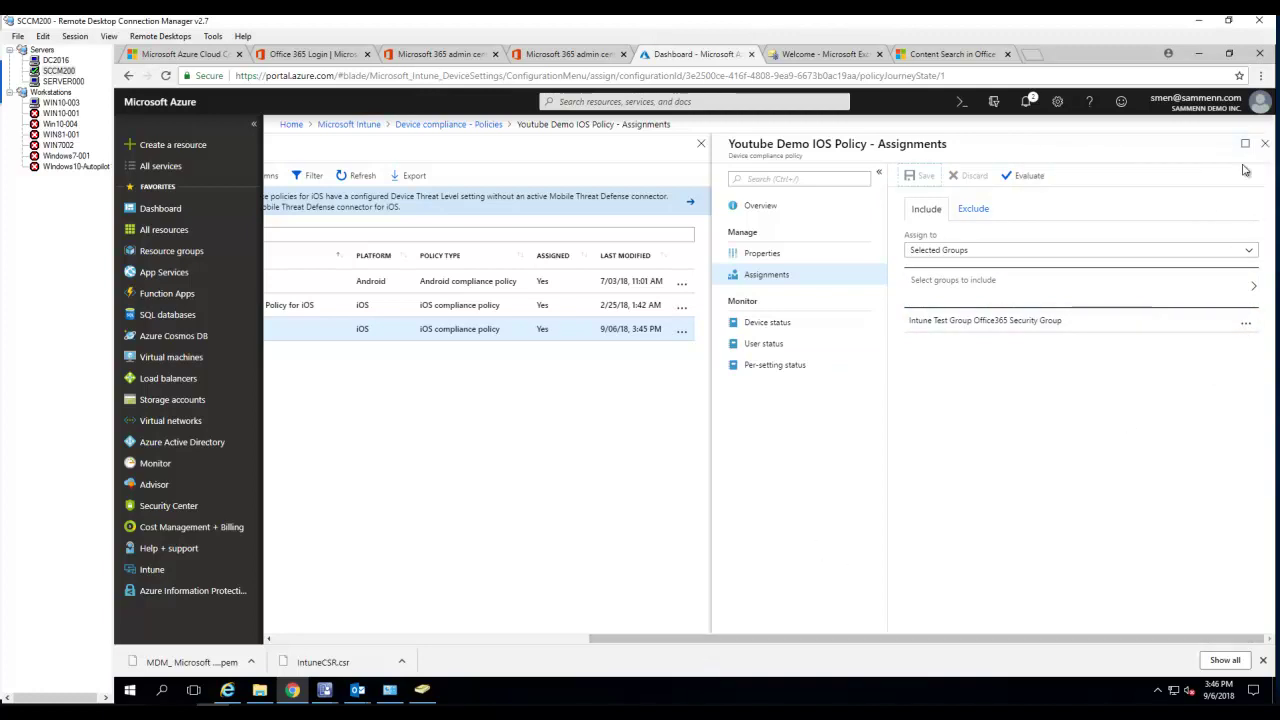
{"action": "left_click", "coordinate": [1265, 143]}
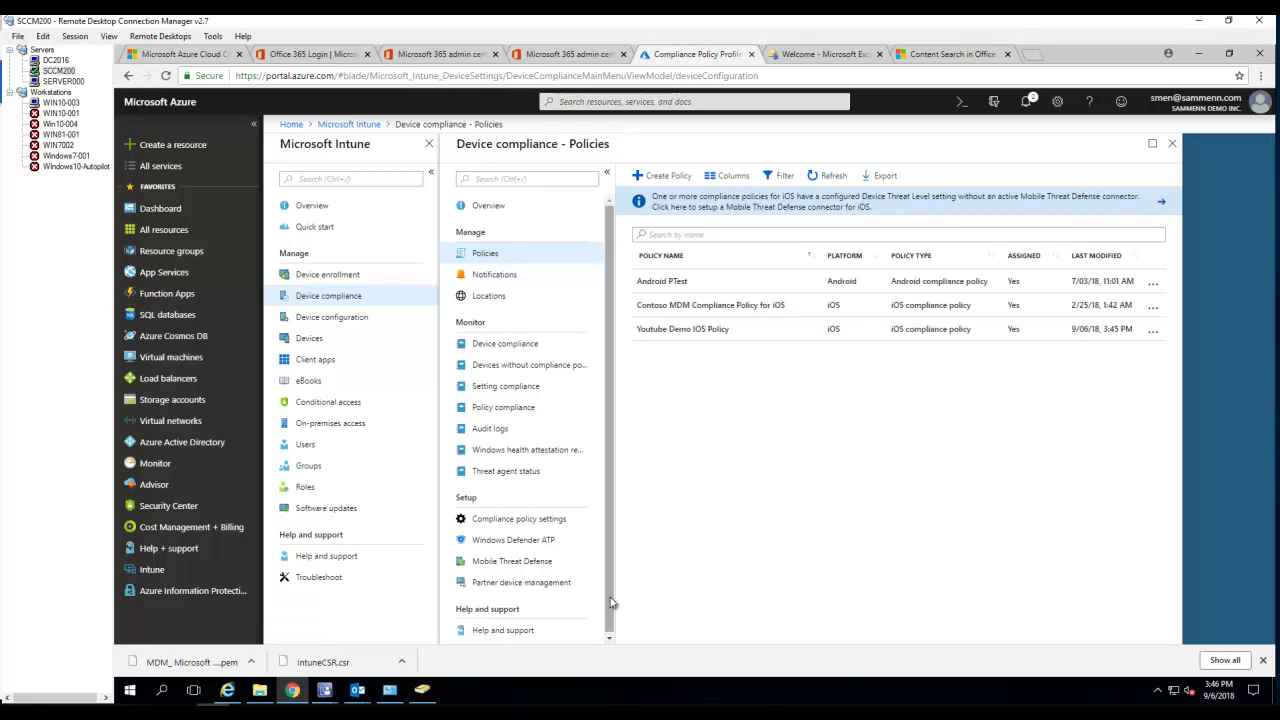
Start a new compliance policy named Youtube Demo Android Policy with platform Android.
{"action": "scroll", "coordinate": [612, 604], "scroll_direction": "down", "scroll_amount": 1}
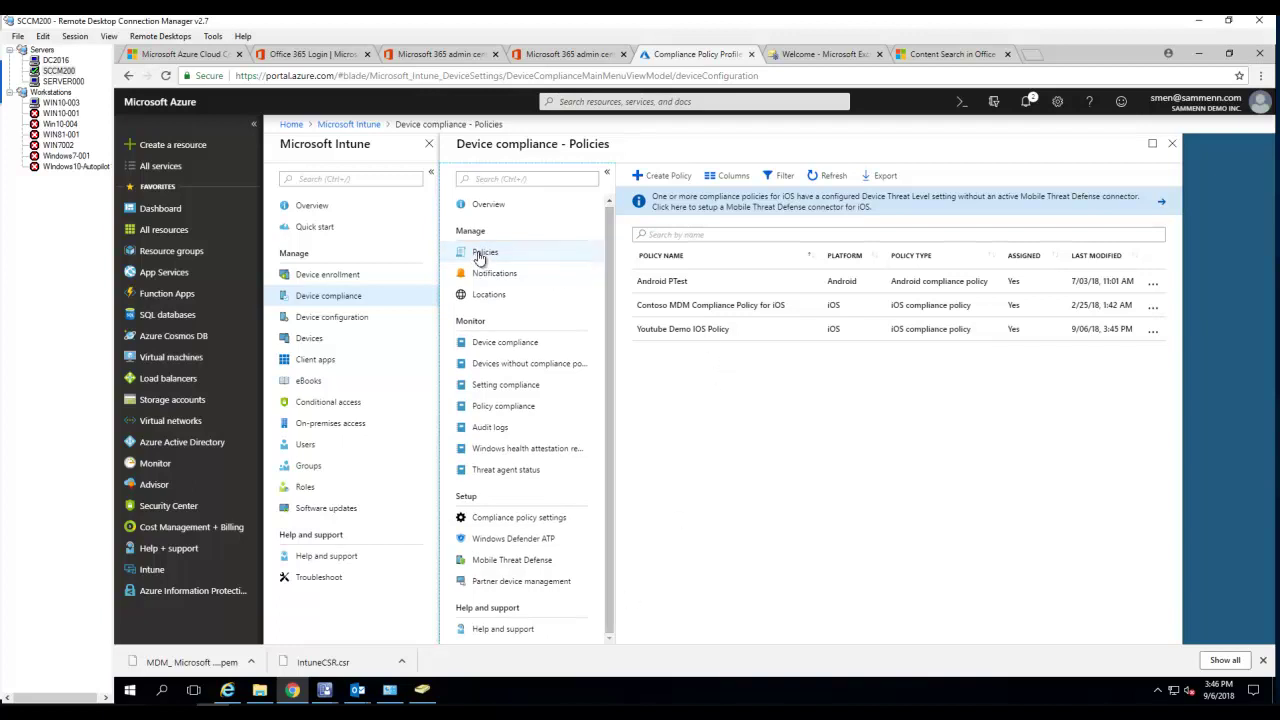
{"action": "left_click", "coordinate": [651, 177]}
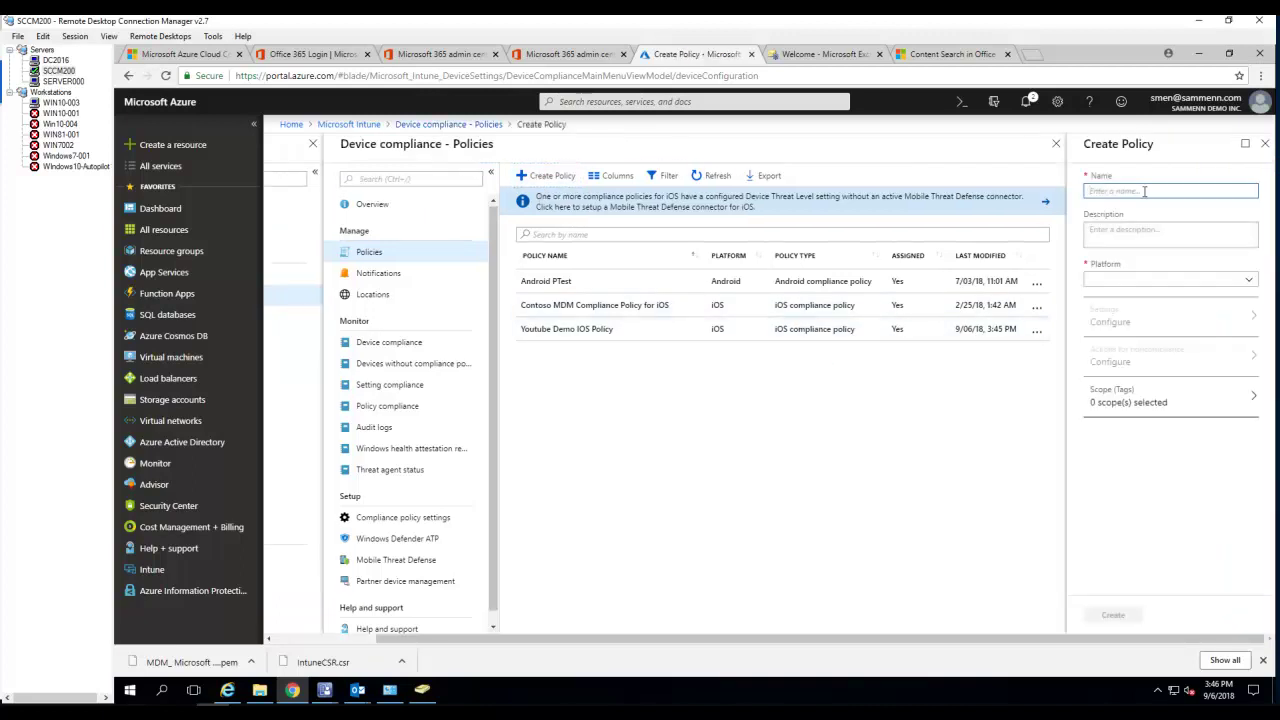
{"action": "type", "text": "Yu"}
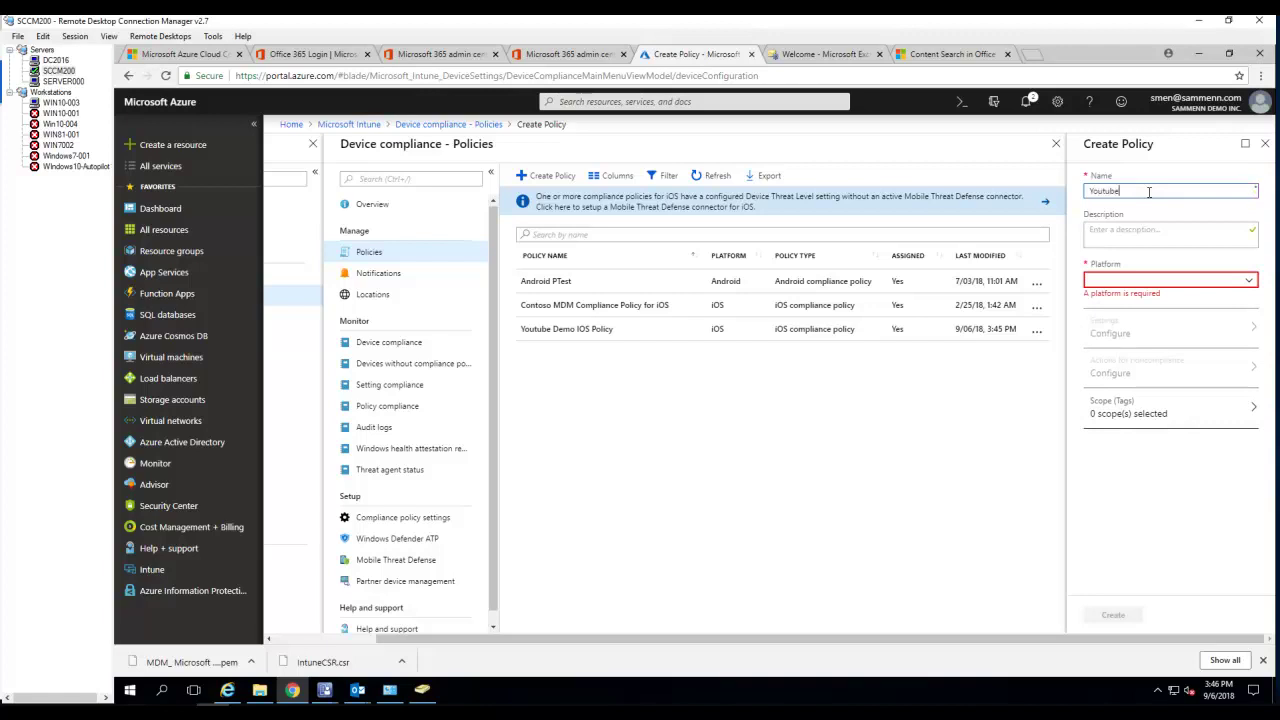
{"action": "type", "text": "utube Dem"}
{"action": "type", "text": "Policy"}
{"action": "left_click", "coordinate": [1246, 280]}
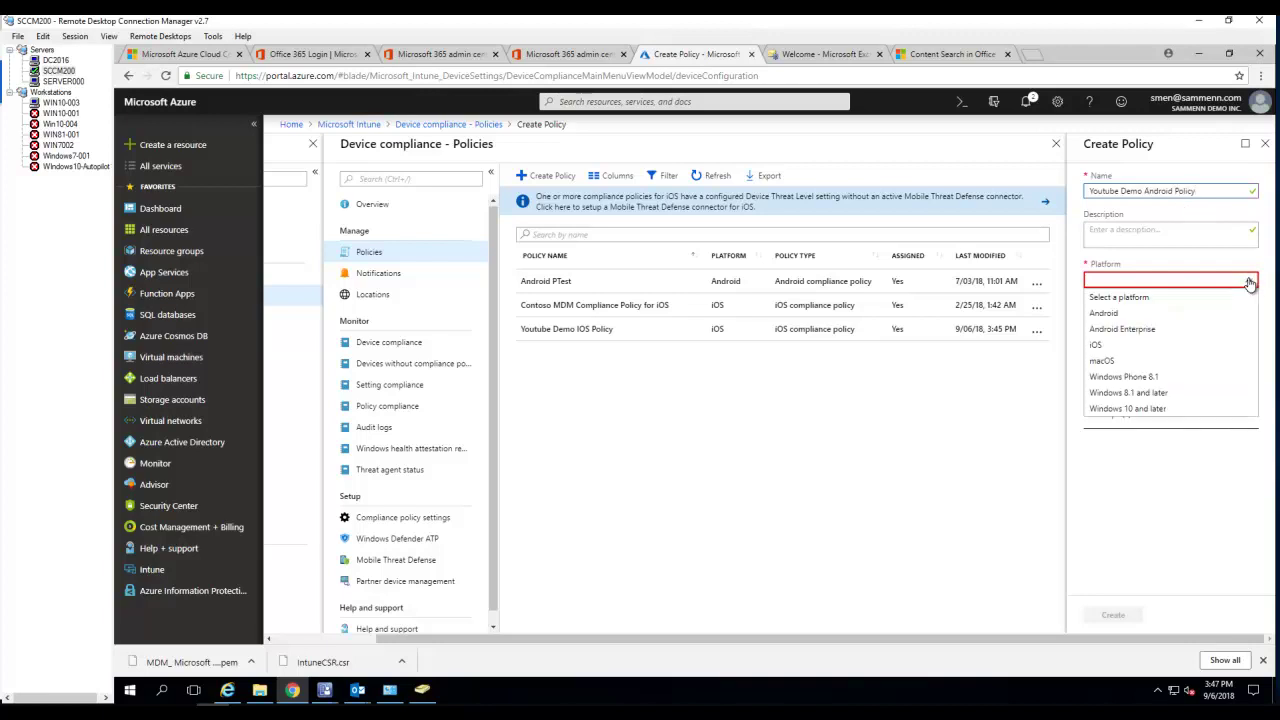
{"action": "left_click", "coordinate": [1110, 314]}
{"action": "left_click", "coordinate": [1123, 319]}
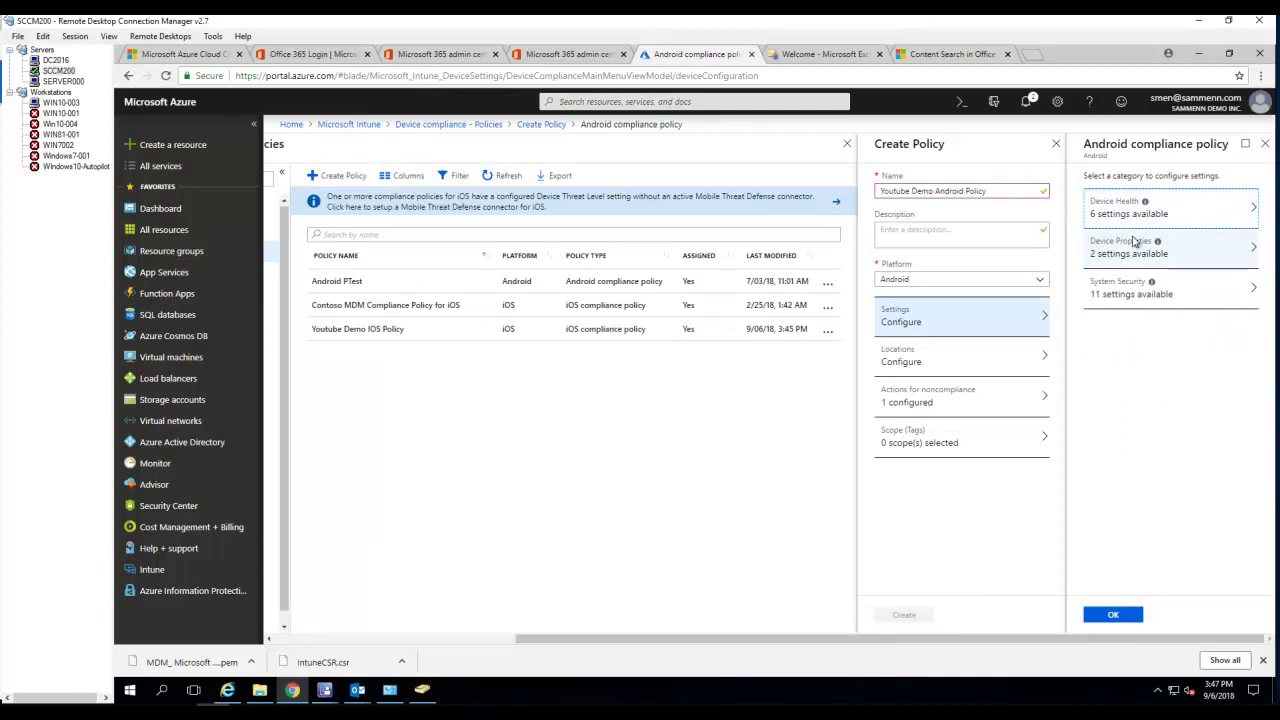
In Device Health, block rooted devices; require Play Services, current security provider and app threat scans.
{"action": "left_click", "coordinate": [1165, 214]}
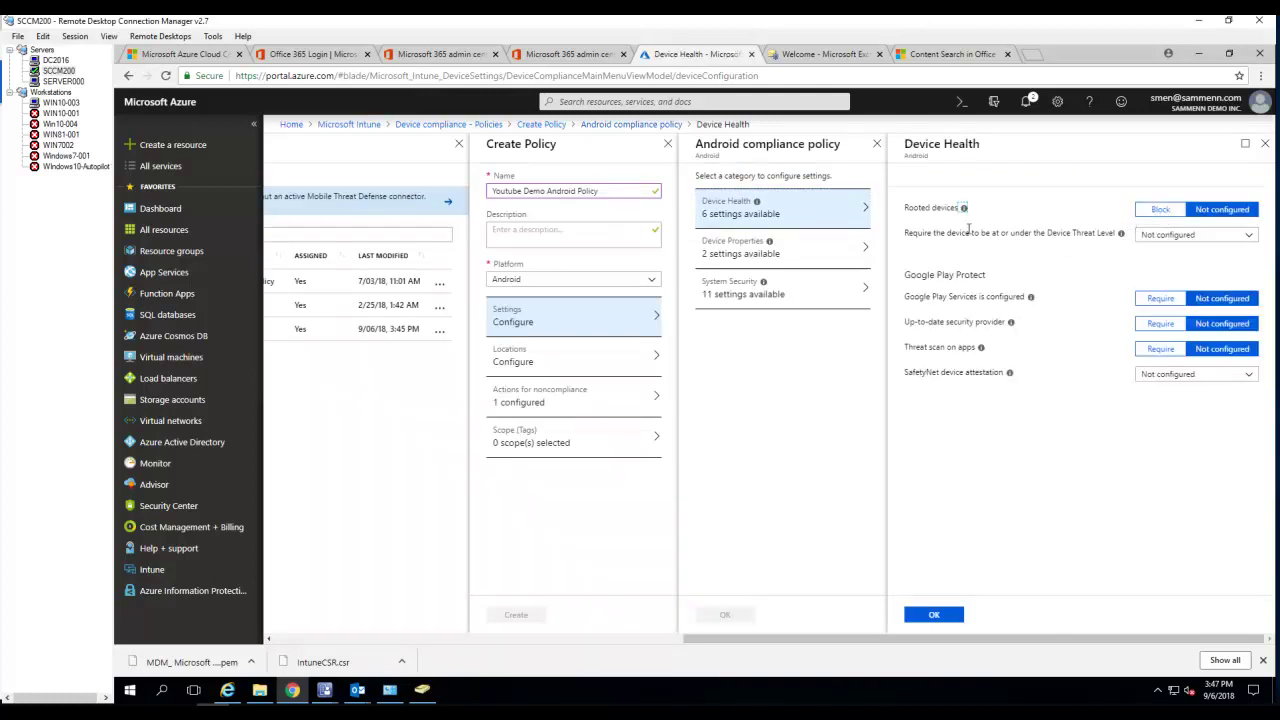
{"action": "left_click", "coordinate": [1160, 210]}
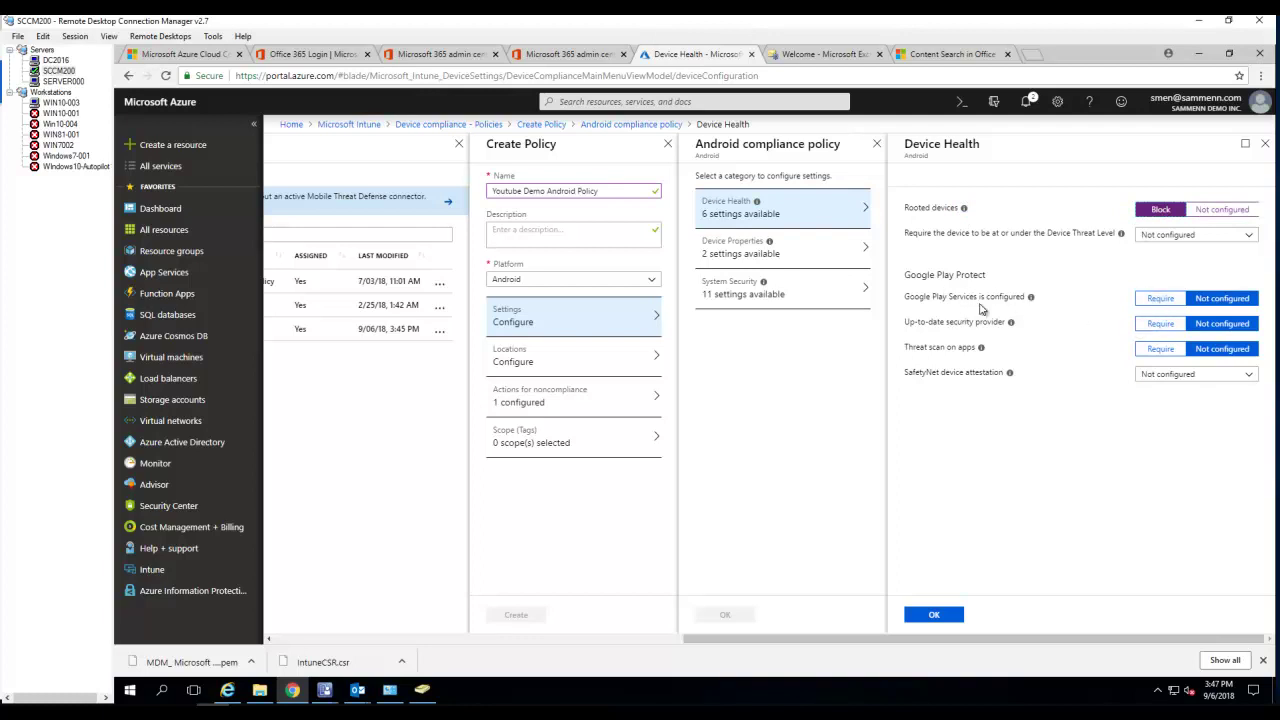
{"action": "left_click", "coordinate": [1165, 299]}
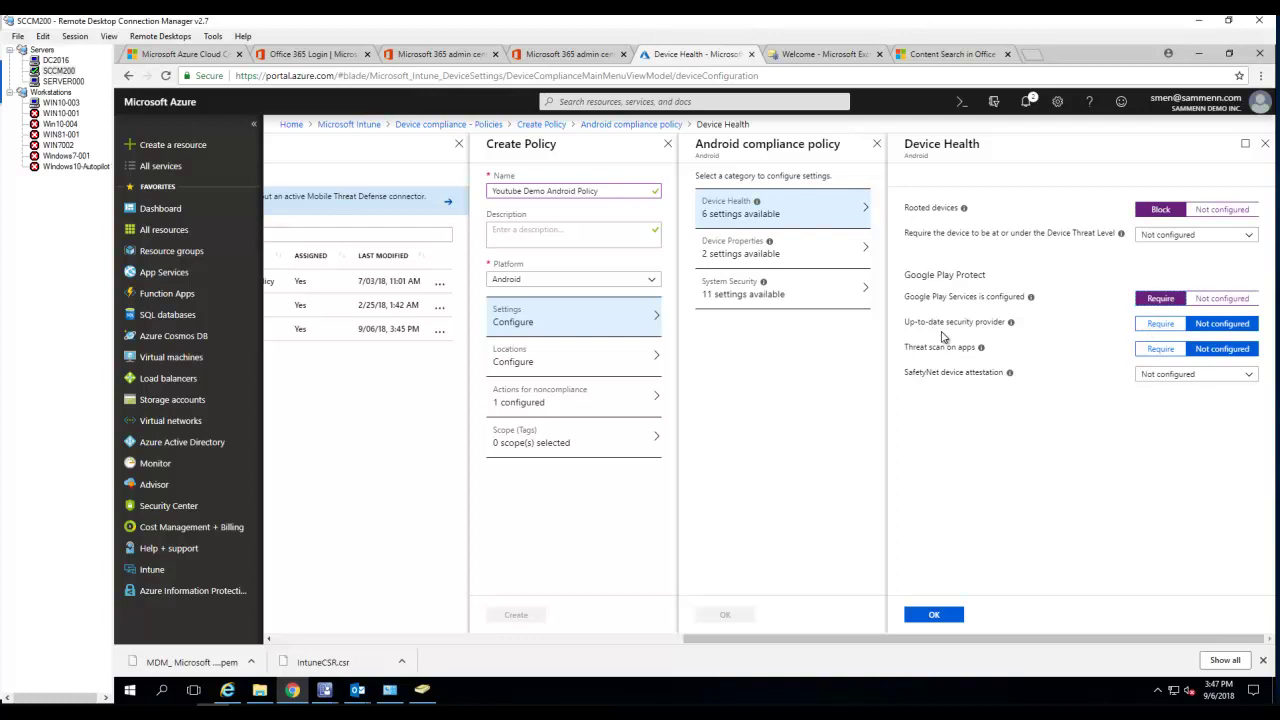
{"action": "left_click", "coordinate": [1161, 324]}
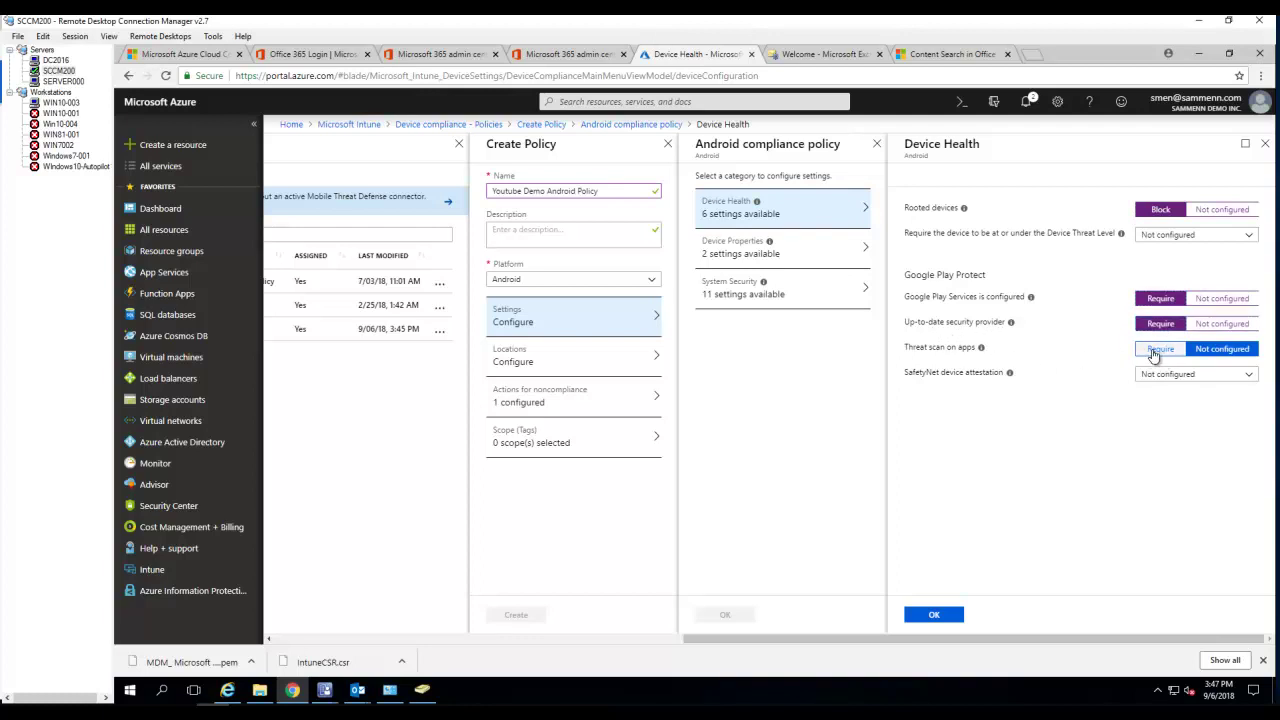
{"action": "left_click", "coordinate": [1158, 350]}
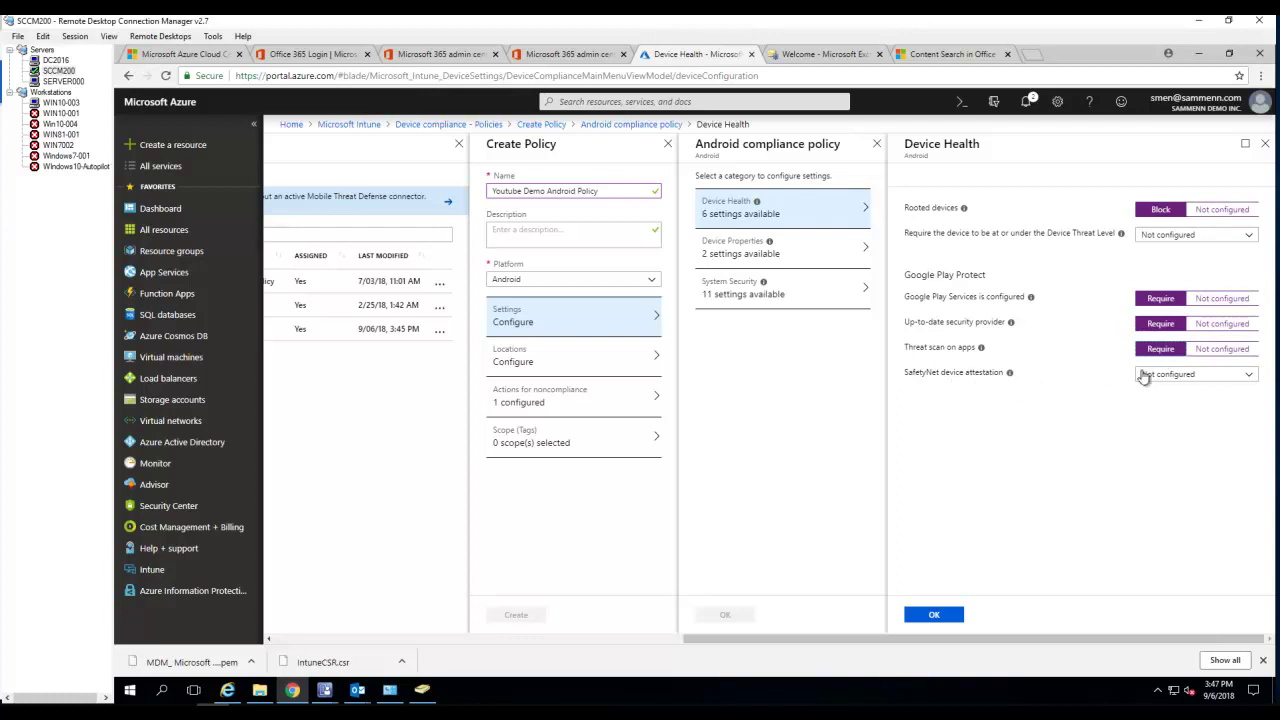
{"action": "left_click", "coordinate": [1183, 376]}
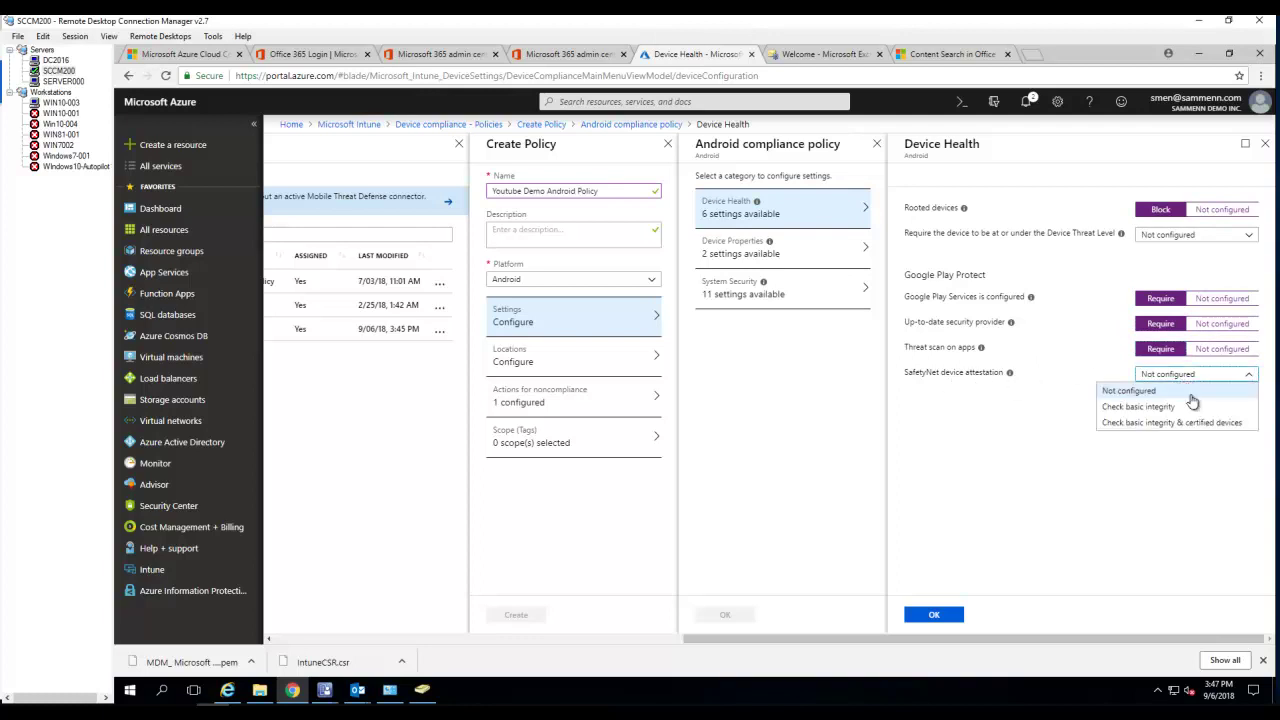
{"action": "left_click", "coordinate": [1138, 391]}
{"action": "left_click", "coordinate": [933, 620]}
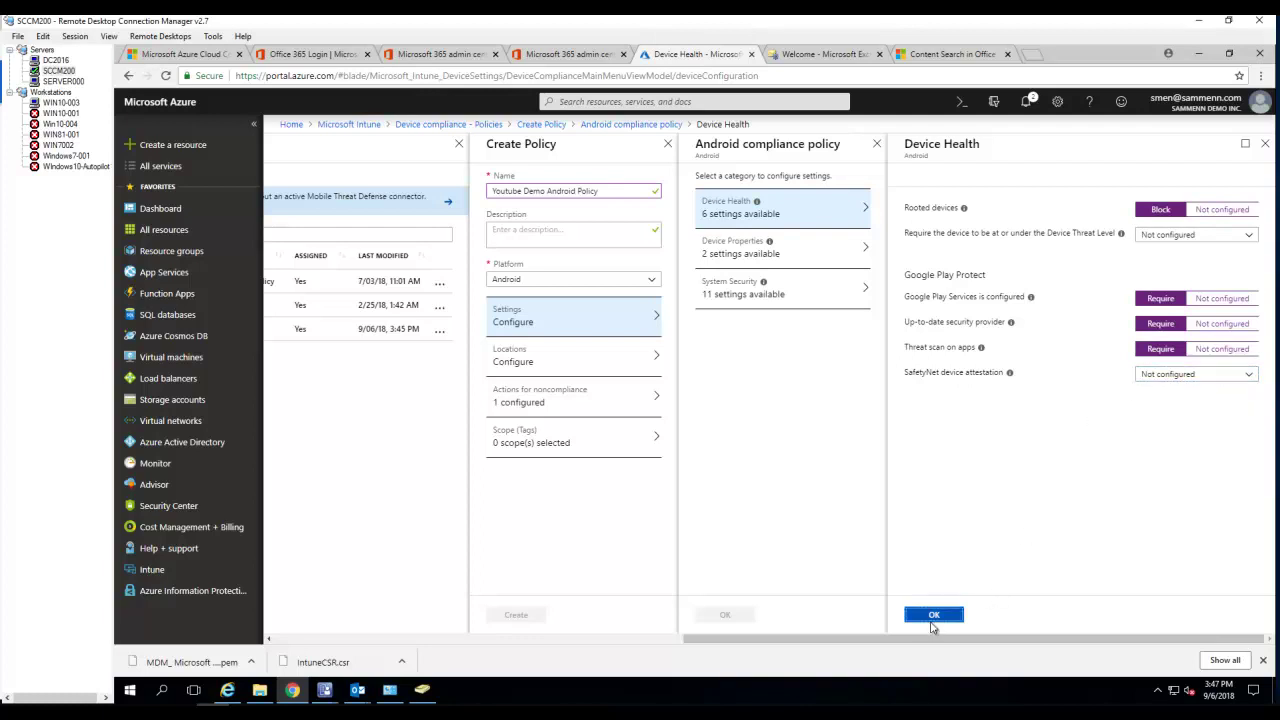
Browse the Android policy's locations and leave without adding any.
{"action": "left_click", "coordinate": [966, 358]}
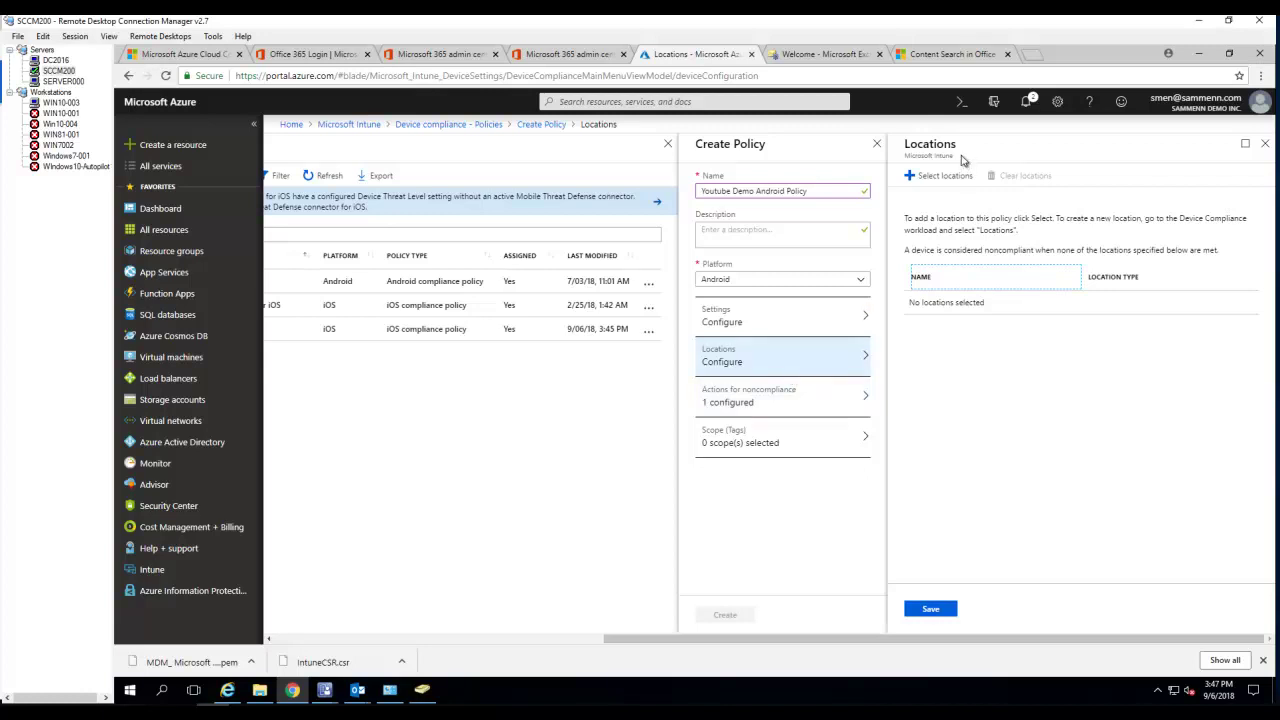
{"action": "left_click", "coordinate": [913, 178]}
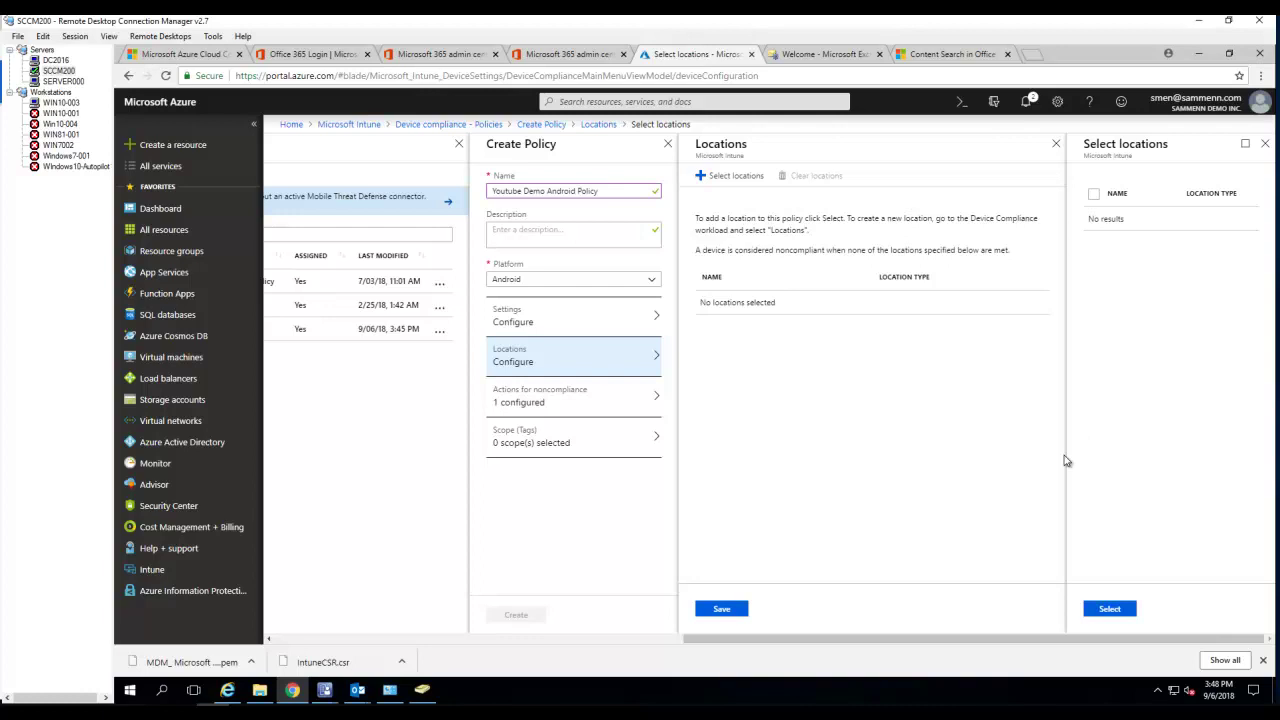
{"action": "left_click", "coordinate": [1265, 143]}
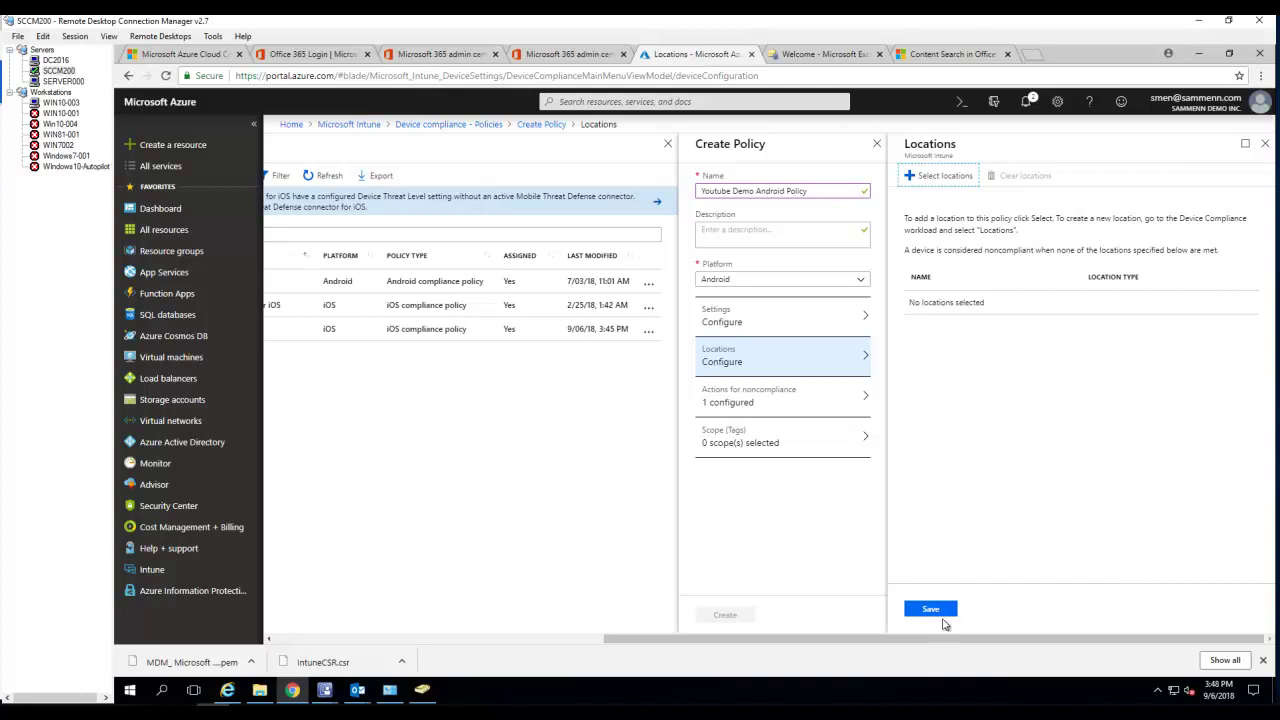
Review the Mark device noncompliant action, scheduled Immediately, and close the actions list.
{"action": "left_click", "coordinate": [816, 399]}
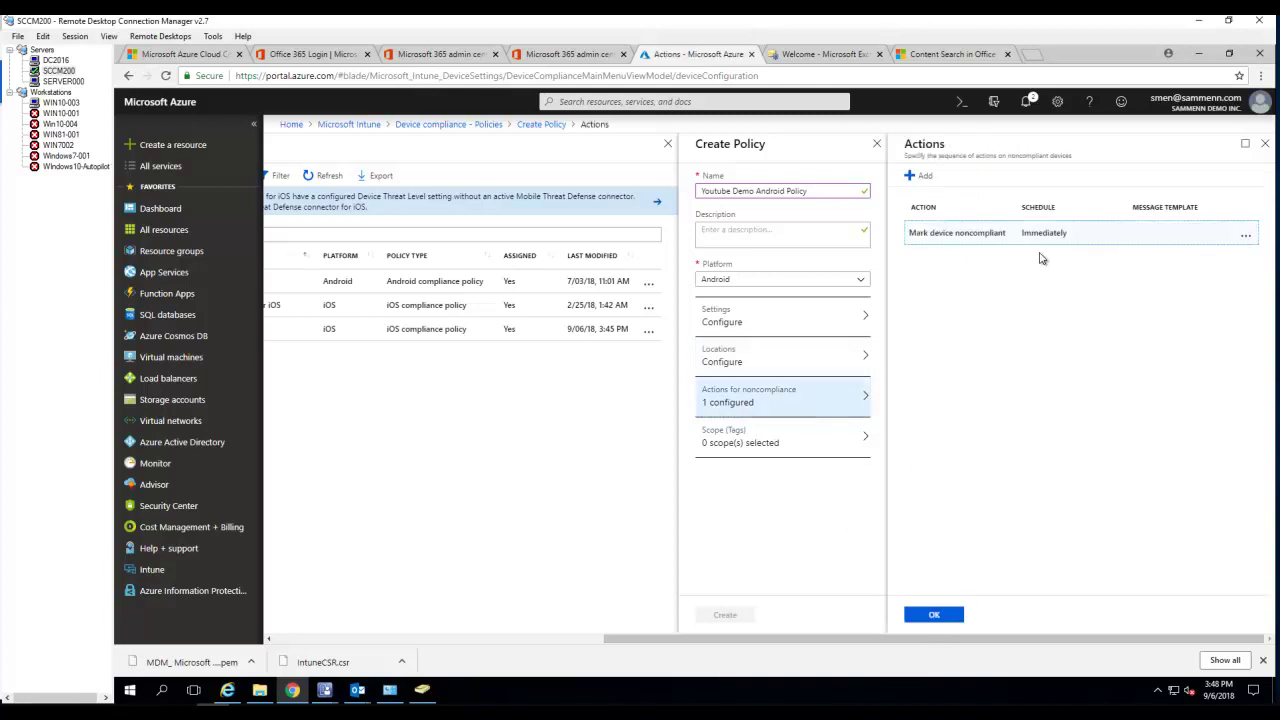
{"action": "left_click", "coordinate": [960, 236]}
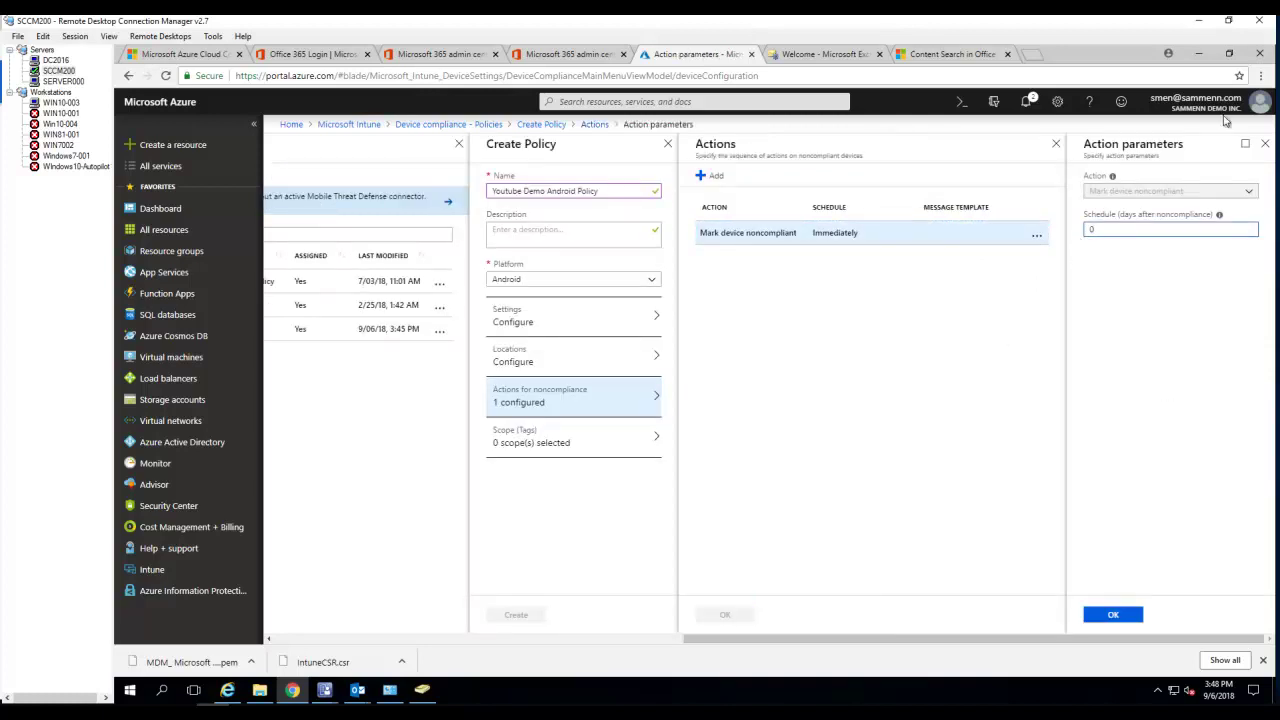
{"action": "left_click", "coordinate": [1260, 170]}
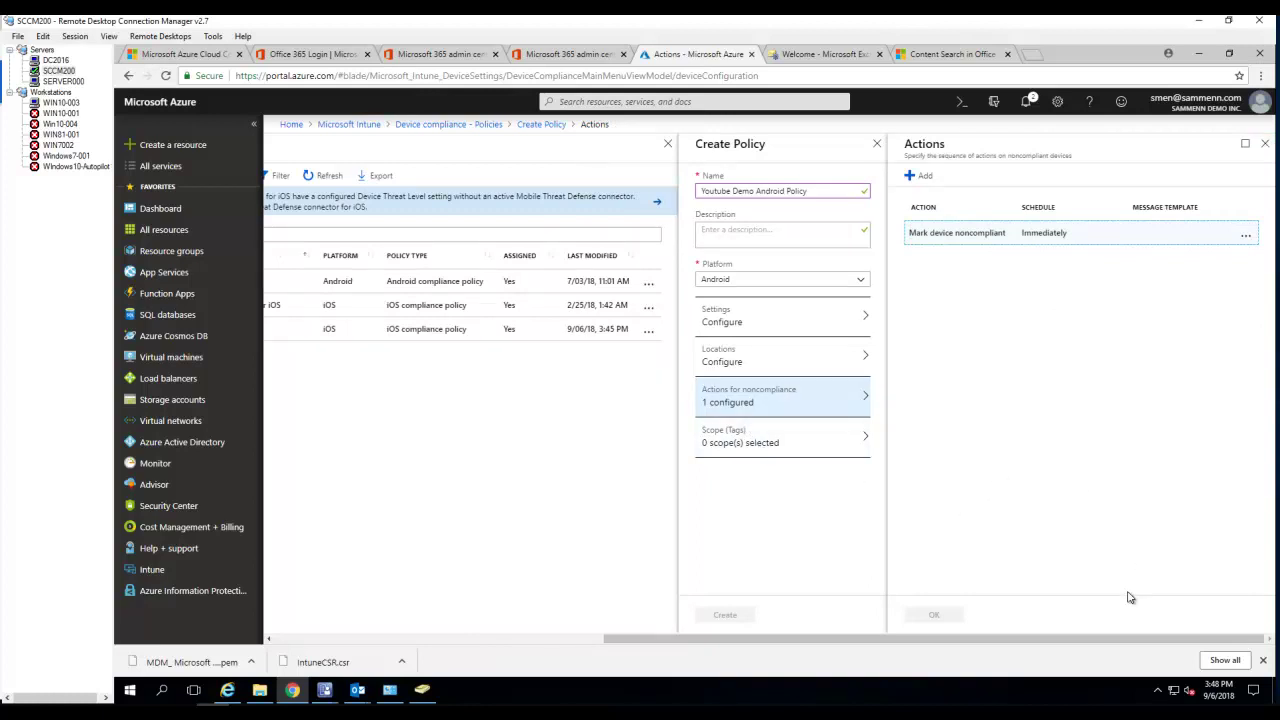
{"action": "left_click", "coordinate": [1265, 143]}
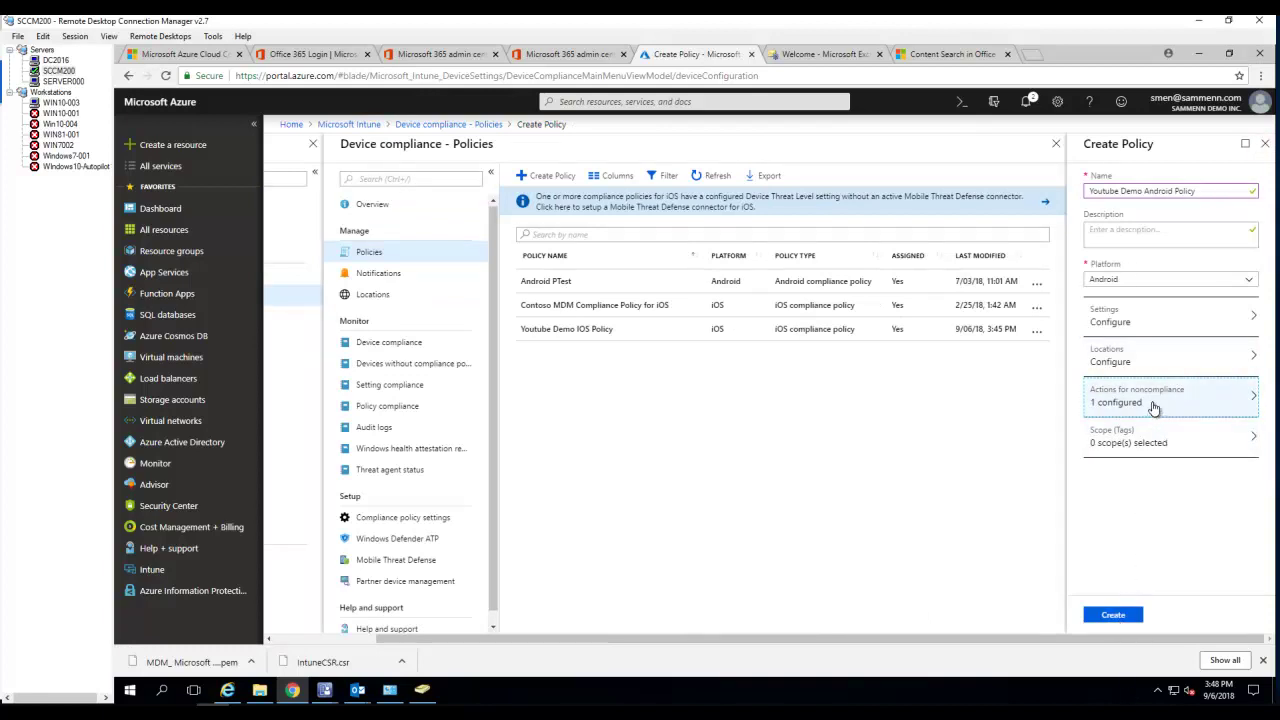
Show the Android policy's Device Properties, with minimum and maximum OS version Not configured.
{"action": "left_click", "coordinate": [1151, 362]}
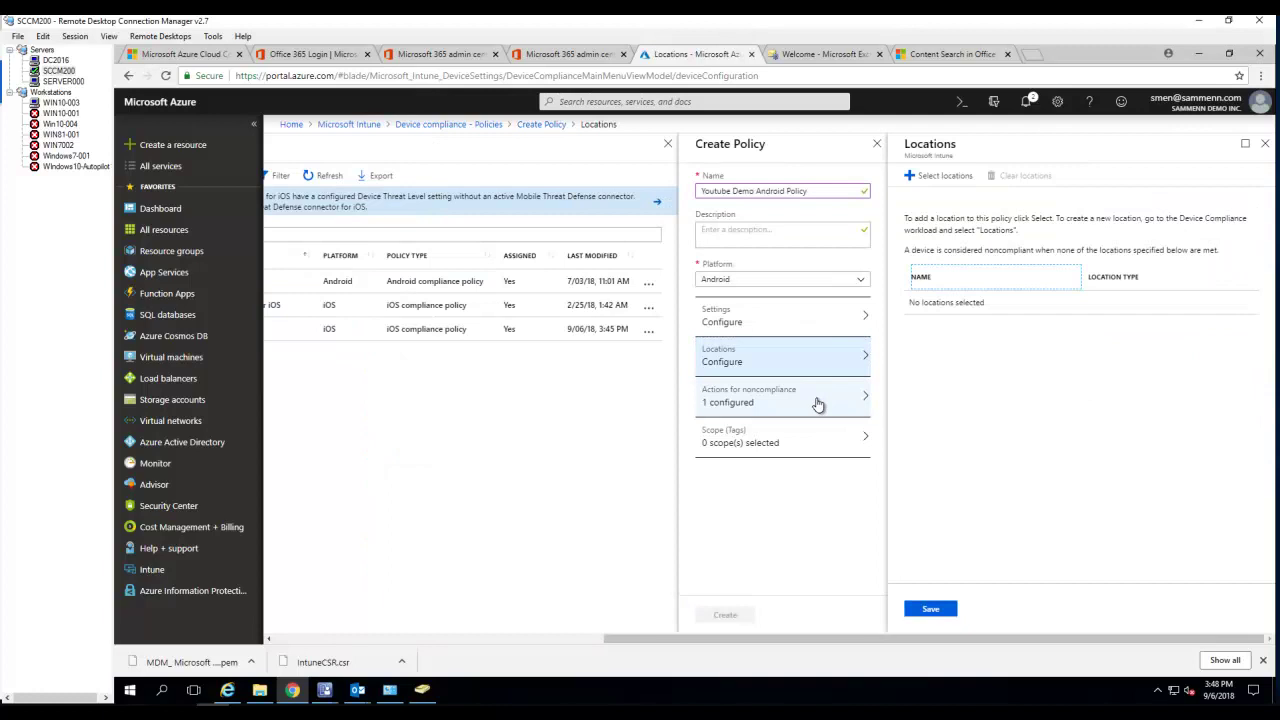
{"action": "left_click", "coordinate": [797, 322]}
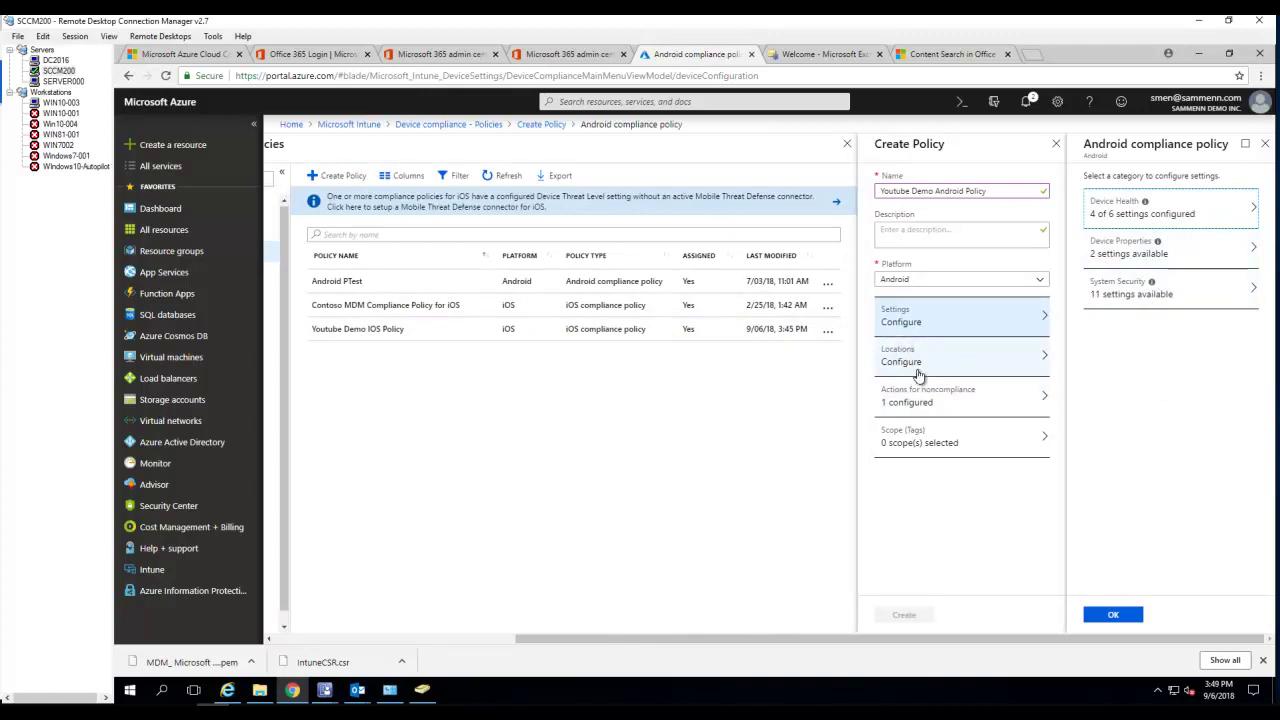
{"action": "left_click", "coordinate": [1170, 256]}
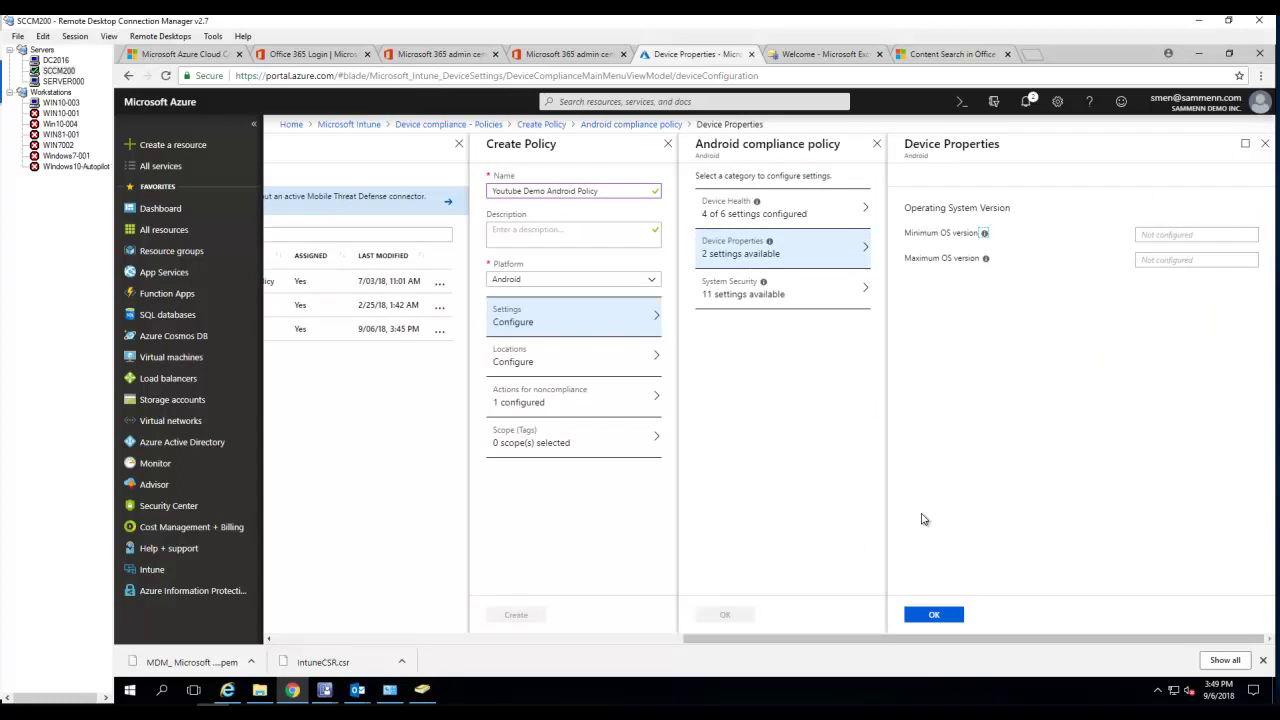
{"action": "left_click", "coordinate": [767, 292]}
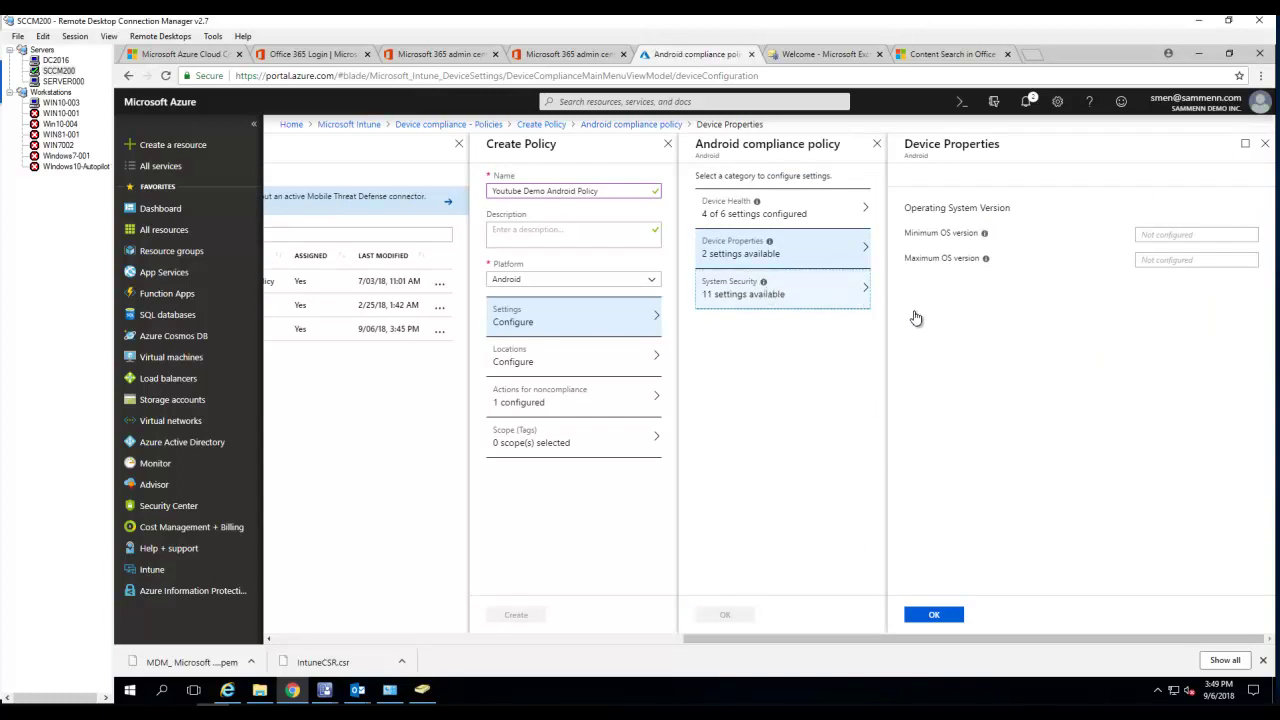
Require a password to unlock Android devices, with minimum length 4.
{"action": "left_click", "coordinate": [758, 300]}
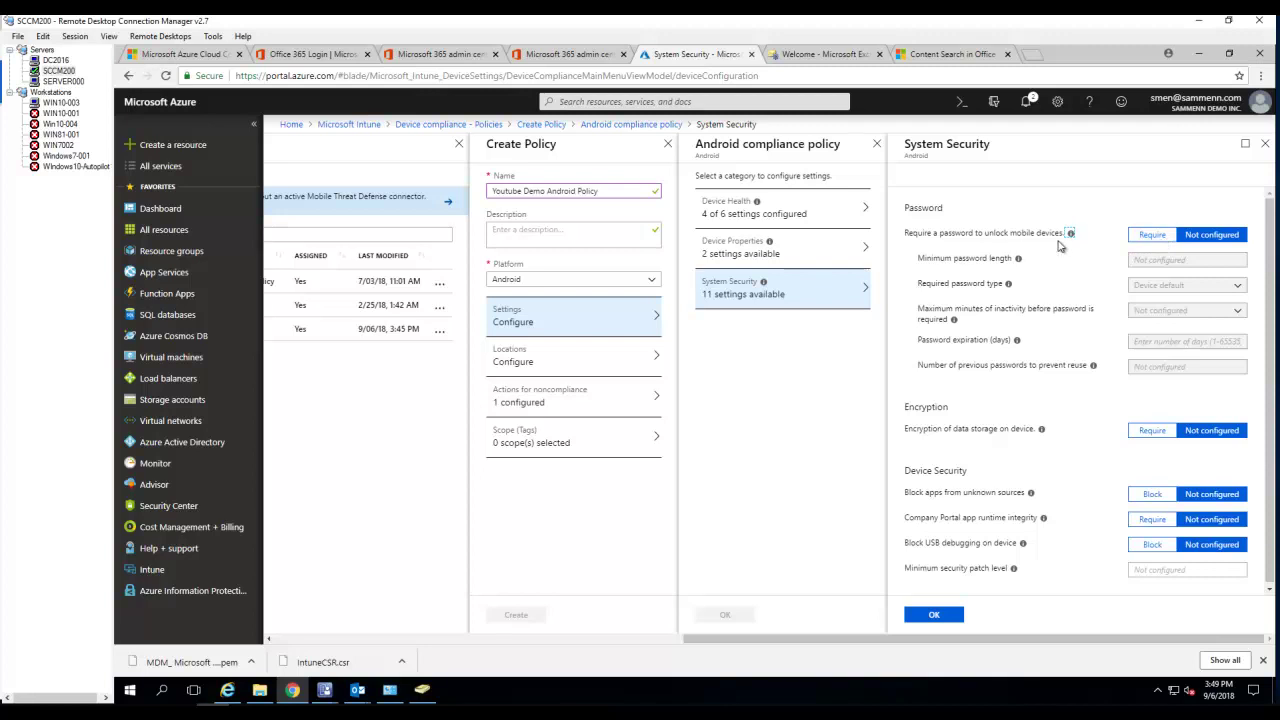
{"action": "left_click", "coordinate": [1150, 236]}
{"action": "left_click", "coordinate": [1160, 262]}
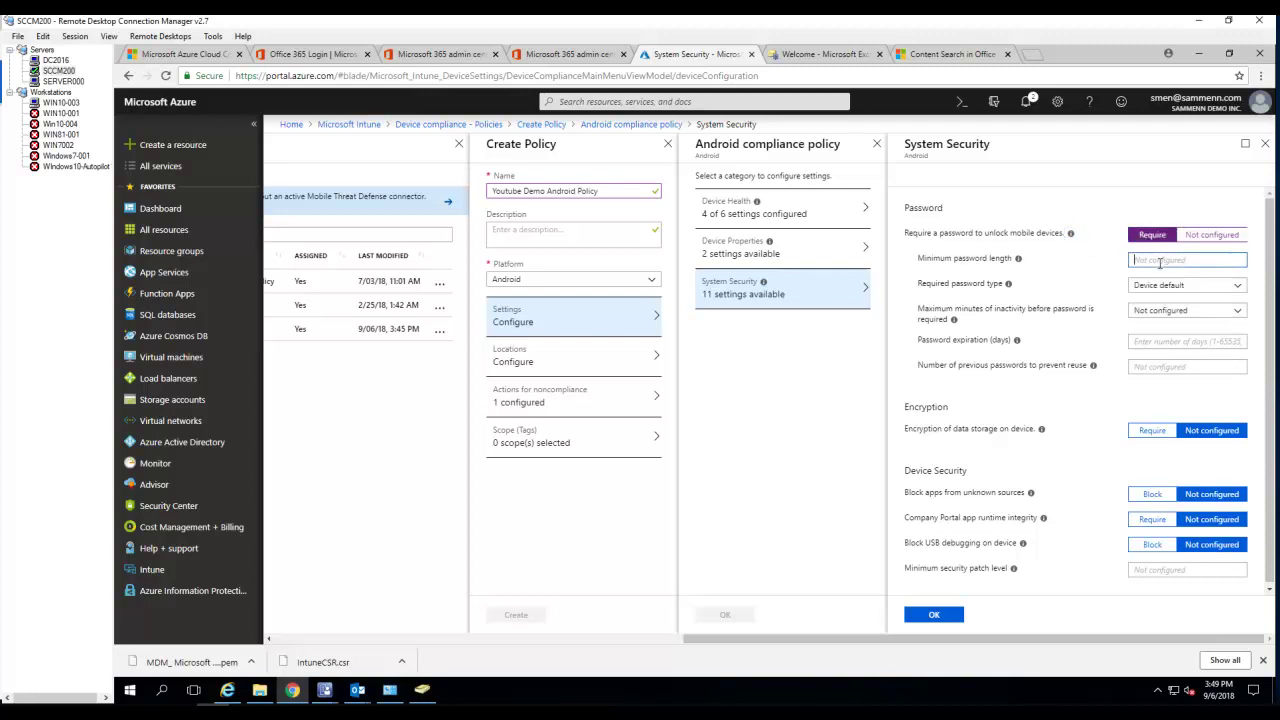
{"action": "type", "text": "4"}
Keep password type Device default and require the password after 5 minutes of inactivity.
{"action": "left_click", "coordinate": [1207, 290]}
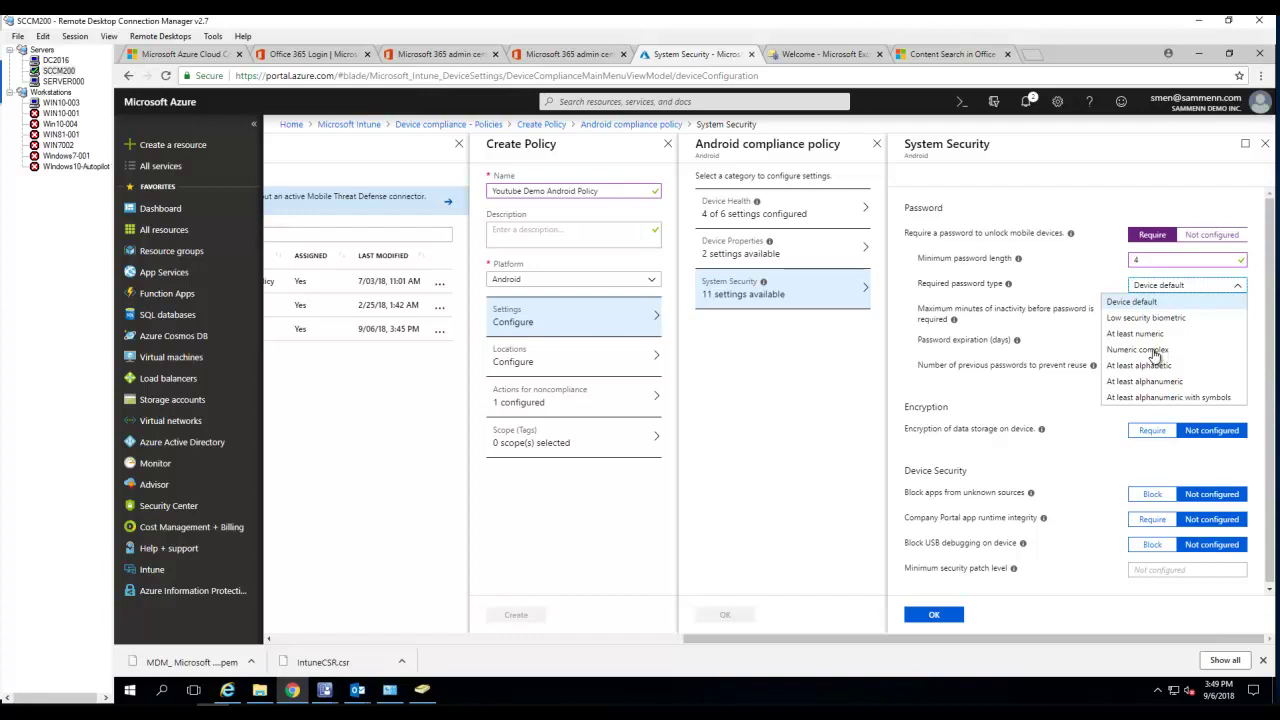
{"action": "left_click", "coordinate": [1150, 351]}
{"action": "left_click", "coordinate": [1177, 288]}
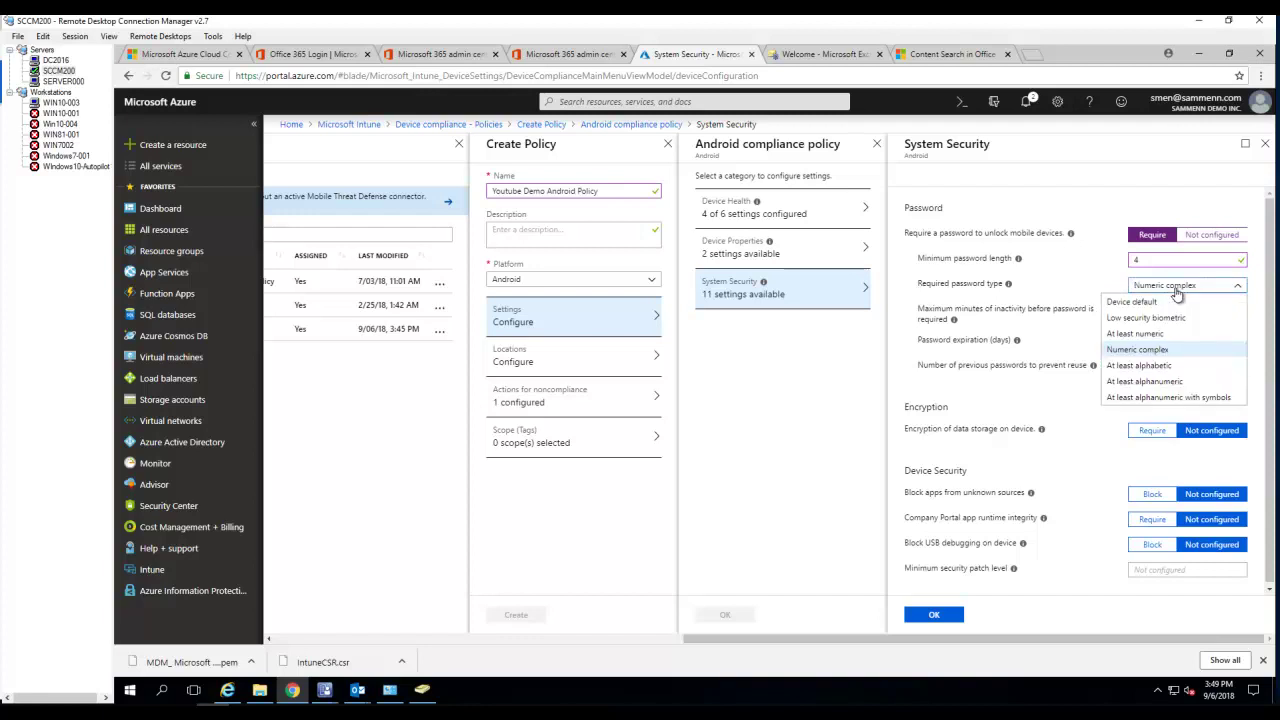
{"action": "left_click", "coordinate": [1131, 302]}
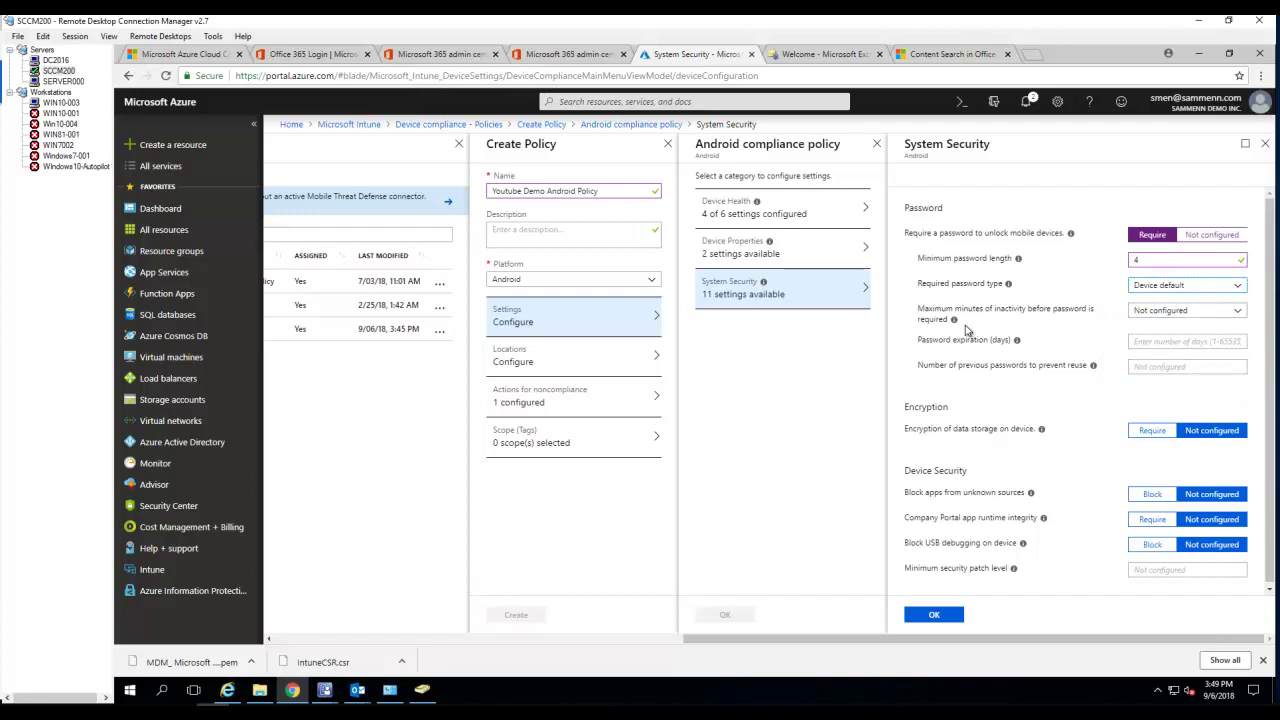
{"action": "left_click", "coordinate": [1160, 287]}
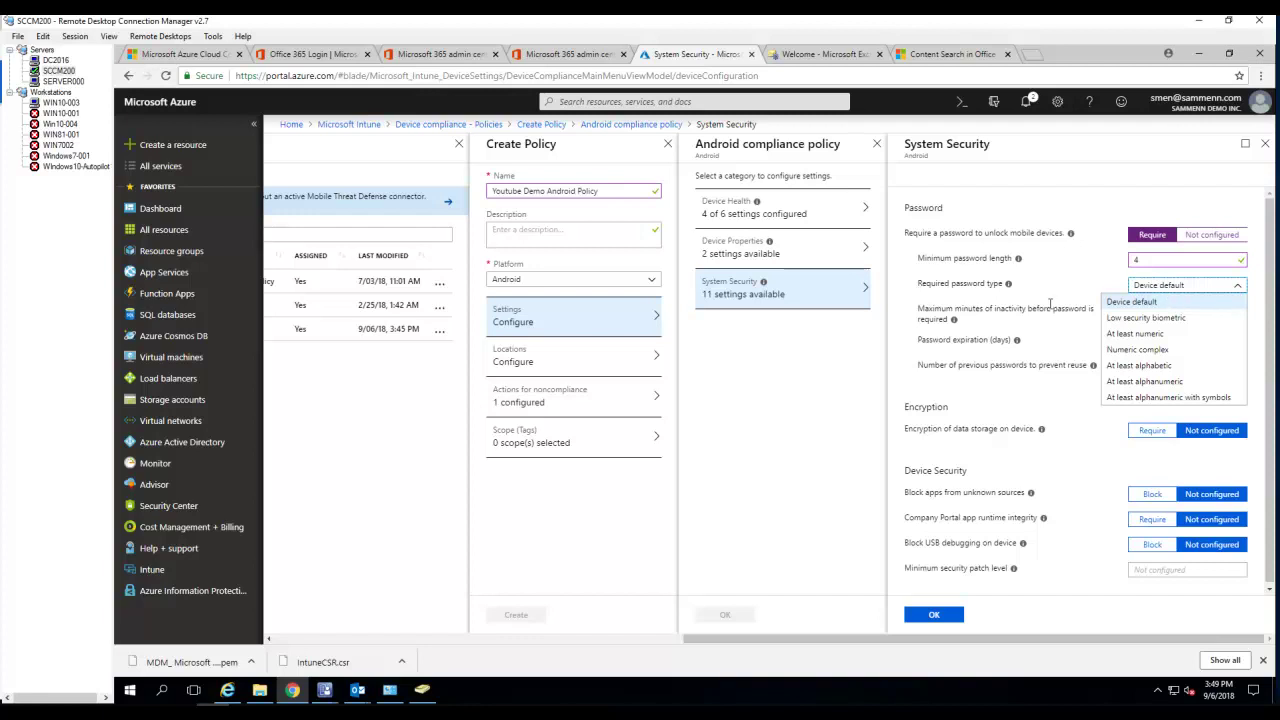
{"action": "left_click", "coordinate": [1014, 318]}
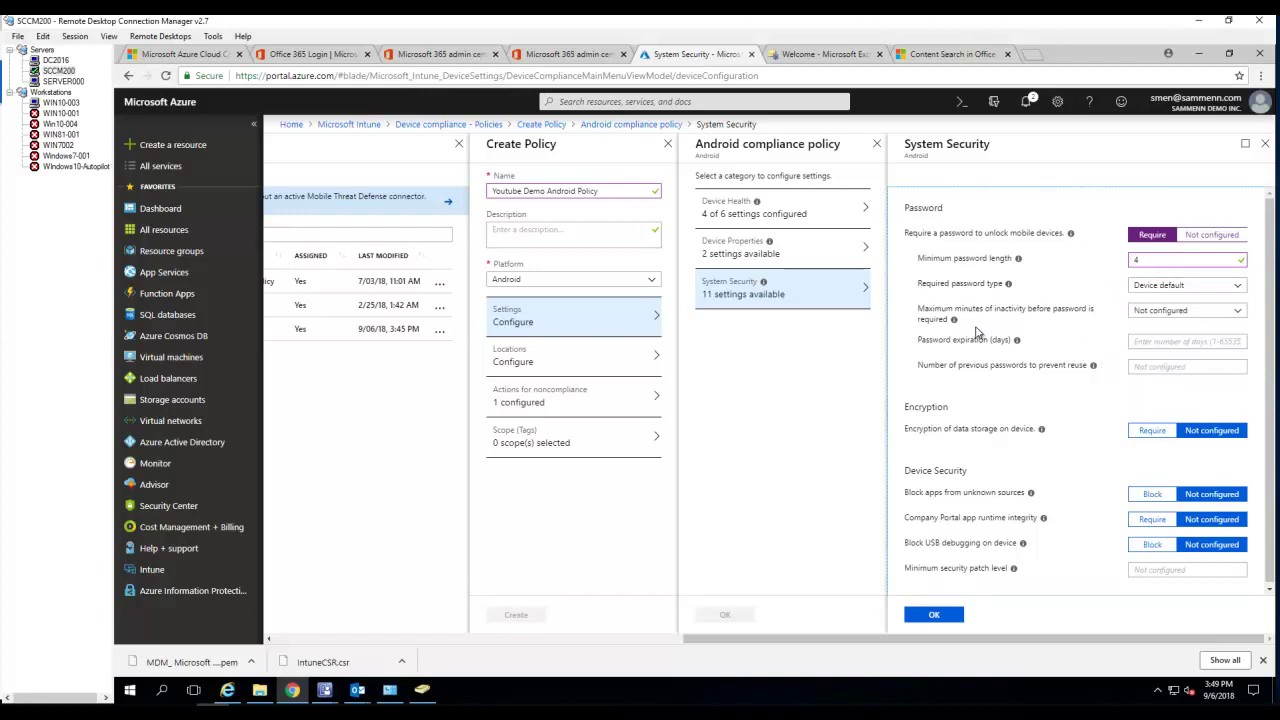
{"action": "left_click", "coordinate": [1157, 314]}
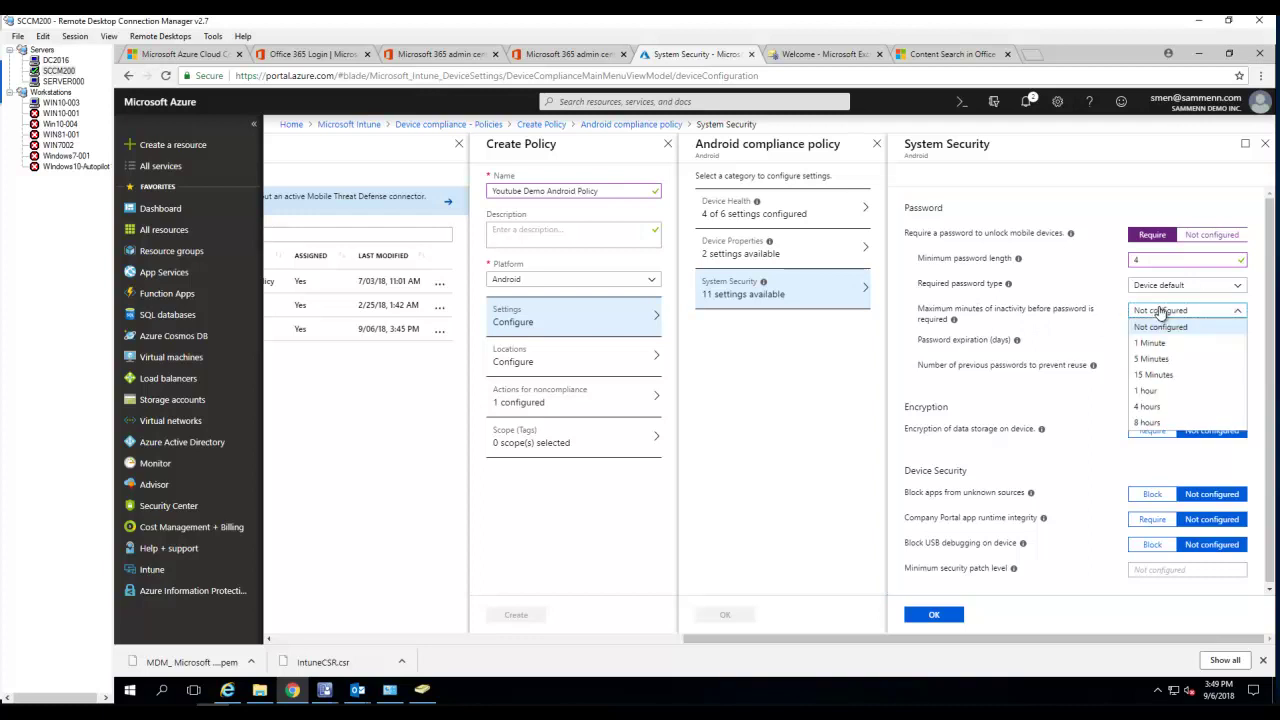
{"action": "left_click", "coordinate": [1160, 358]}
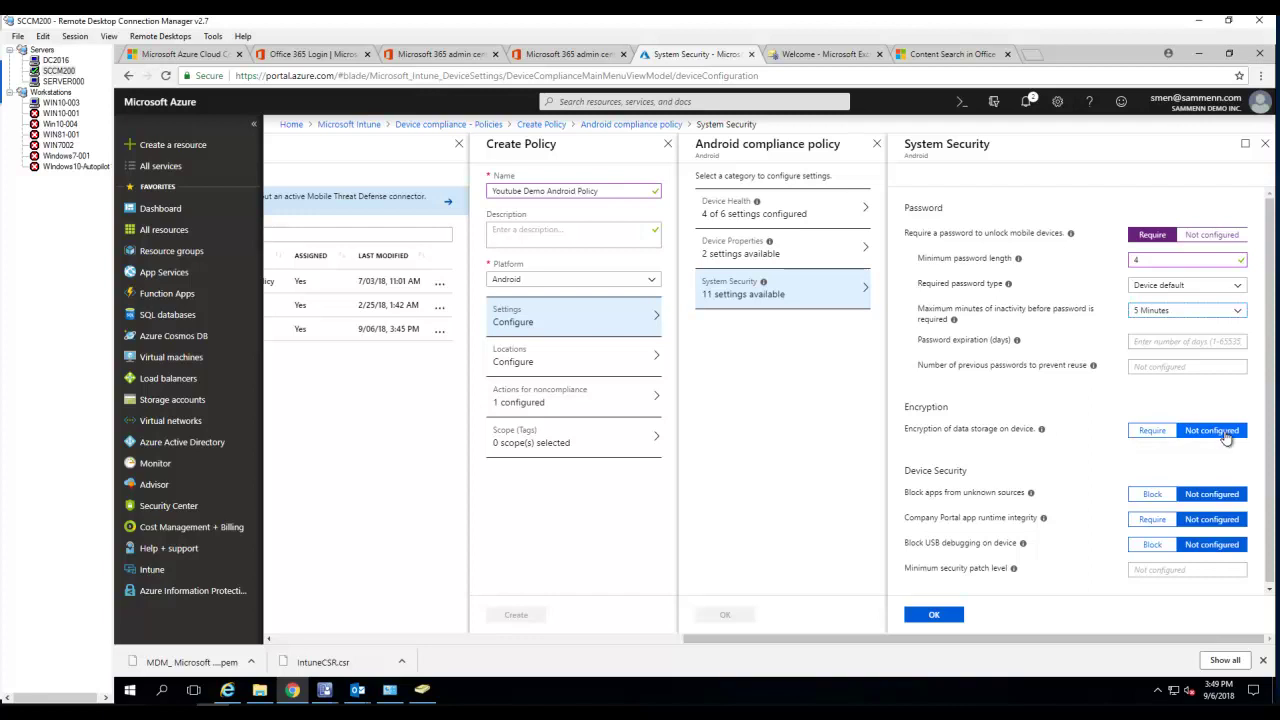
{"action": "scroll", "coordinate": [1090, 485], "scroll_direction": "down", "scroll_amount": 1}
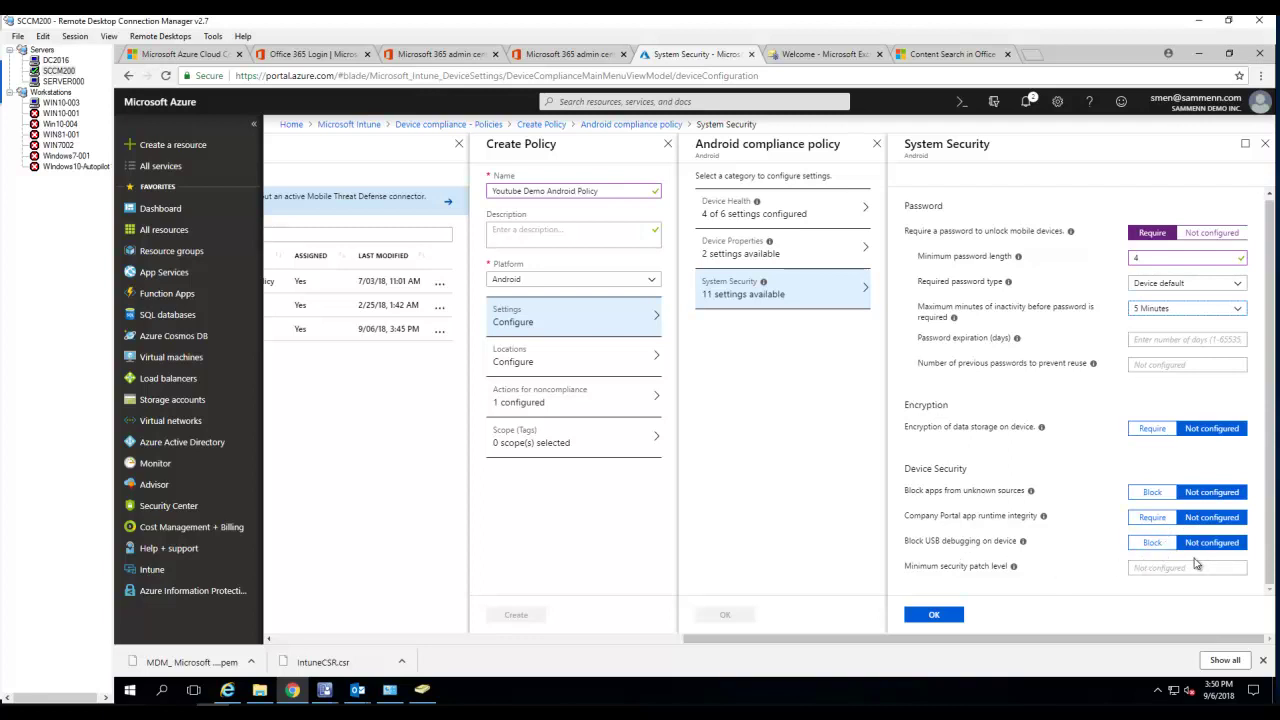
Save the System Security and Android compliance settings and create the Youtube Demo Android Policy.
{"action": "left_click", "coordinate": [936, 616]}
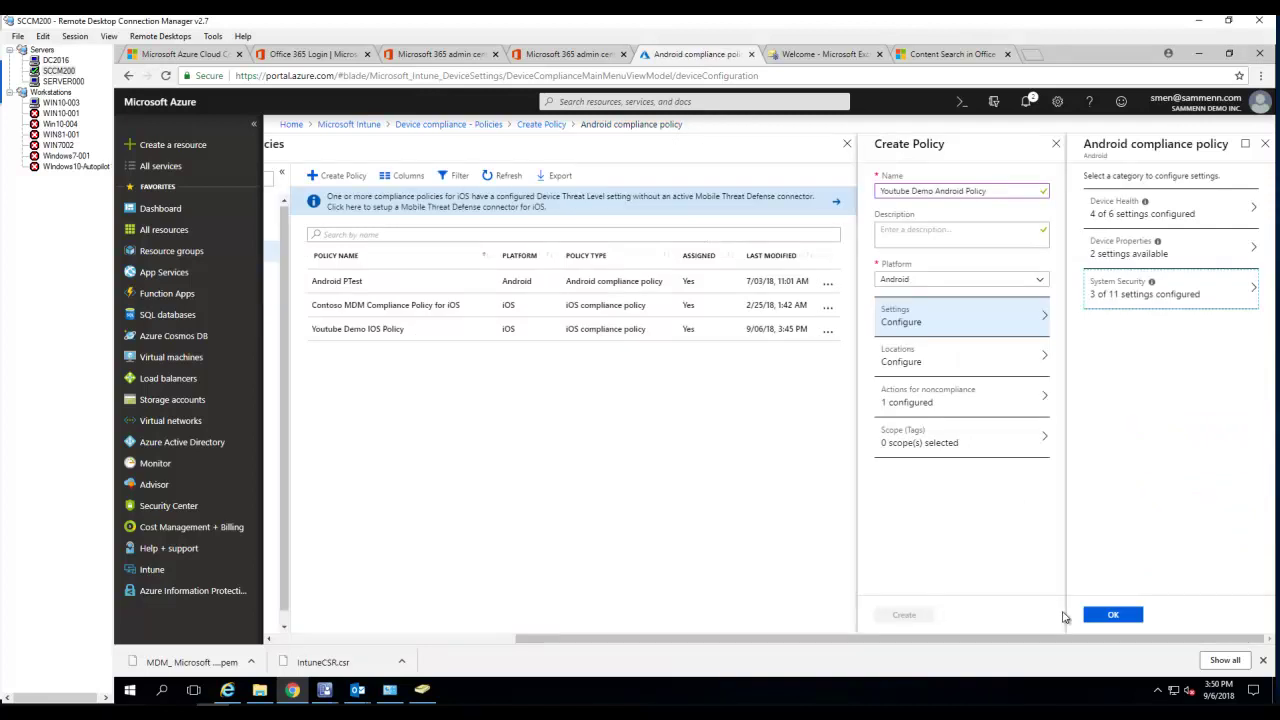
{"action": "left_click", "coordinate": [1113, 614]}
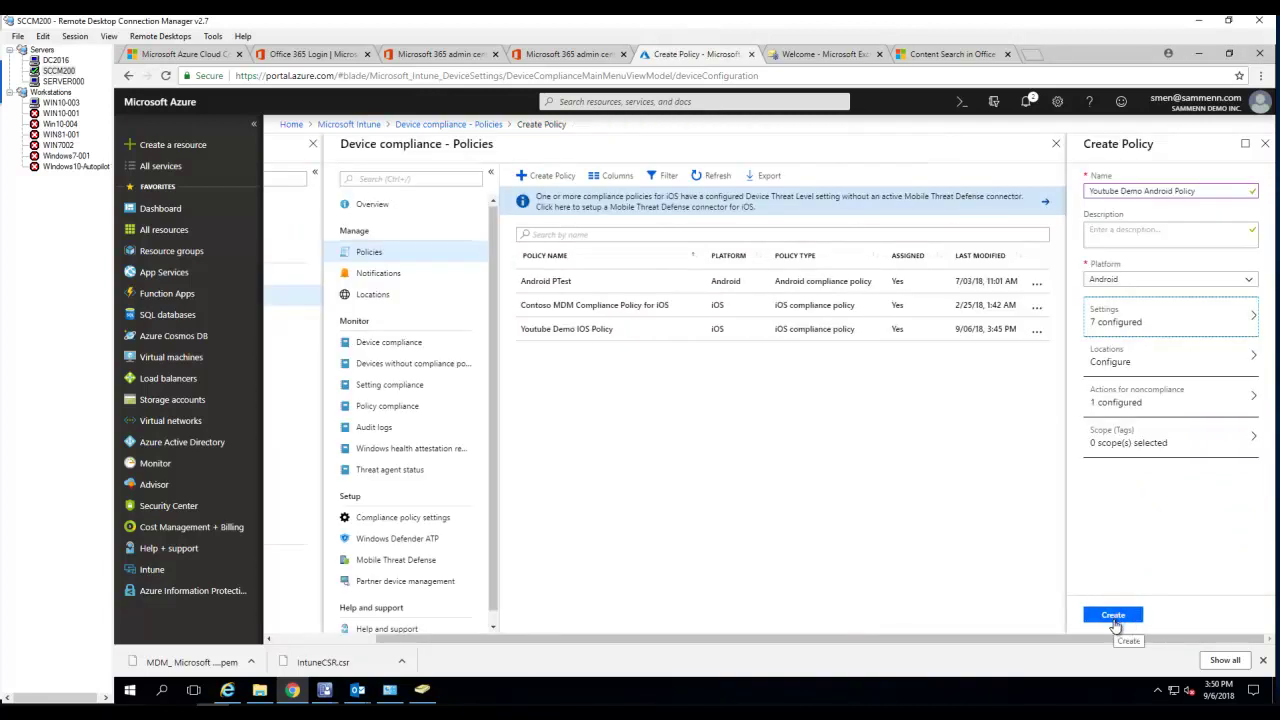
{"action": "left_click", "coordinate": [1113, 615]}
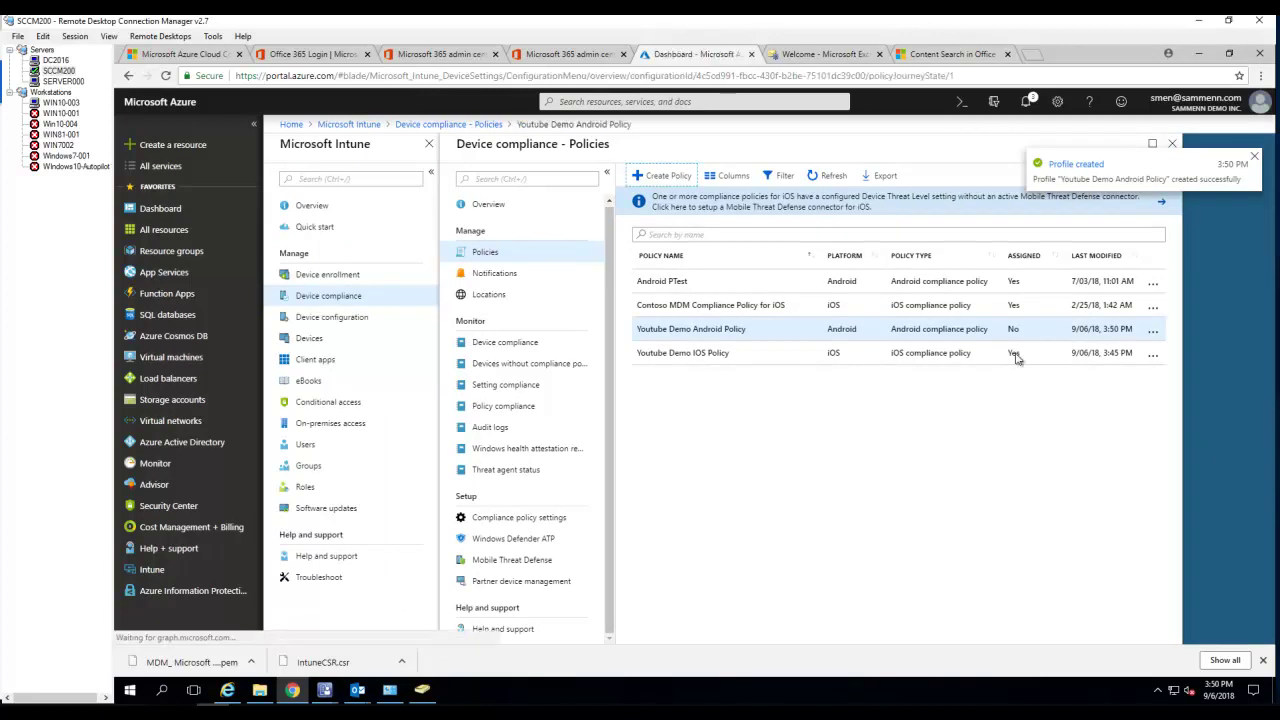
{"action": "left_click", "coordinate": [1254, 157]}
Assign the policy to the Intune Test Group Office365 Security Group and save the assignment.
{"action": "left_click", "coordinate": [591, 277]}
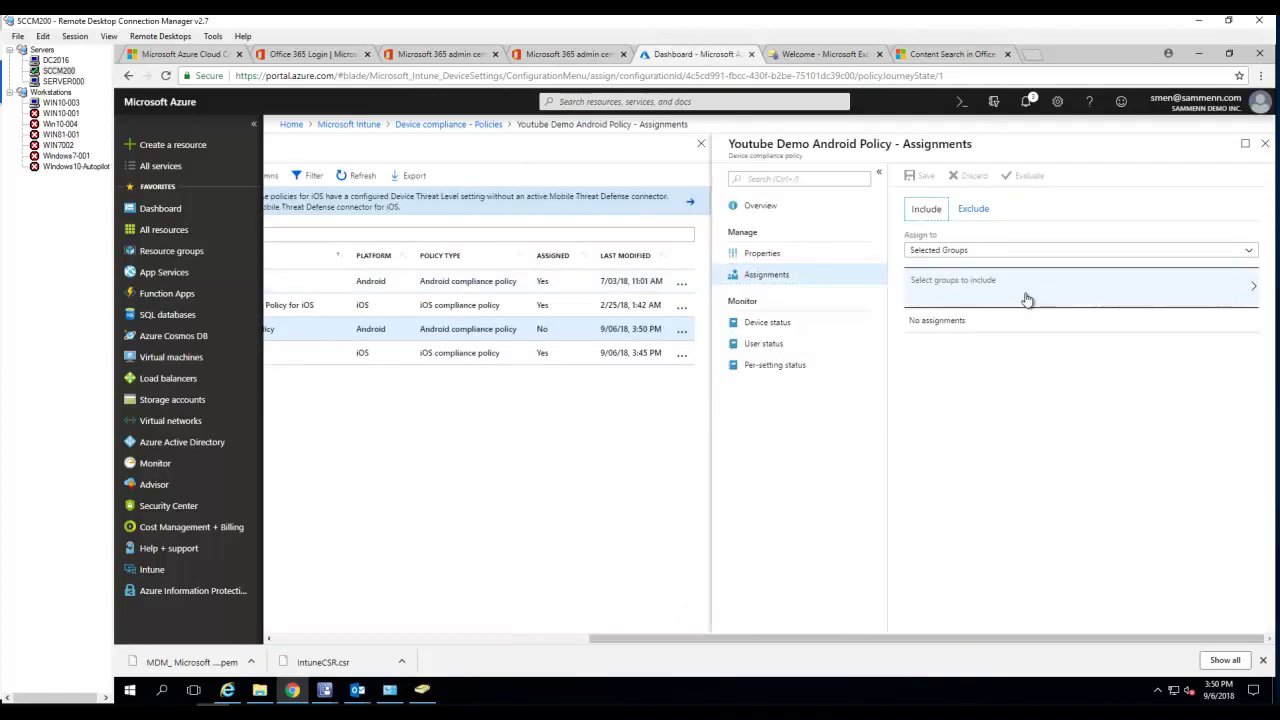
{"action": "left_click", "coordinate": [930, 284]}
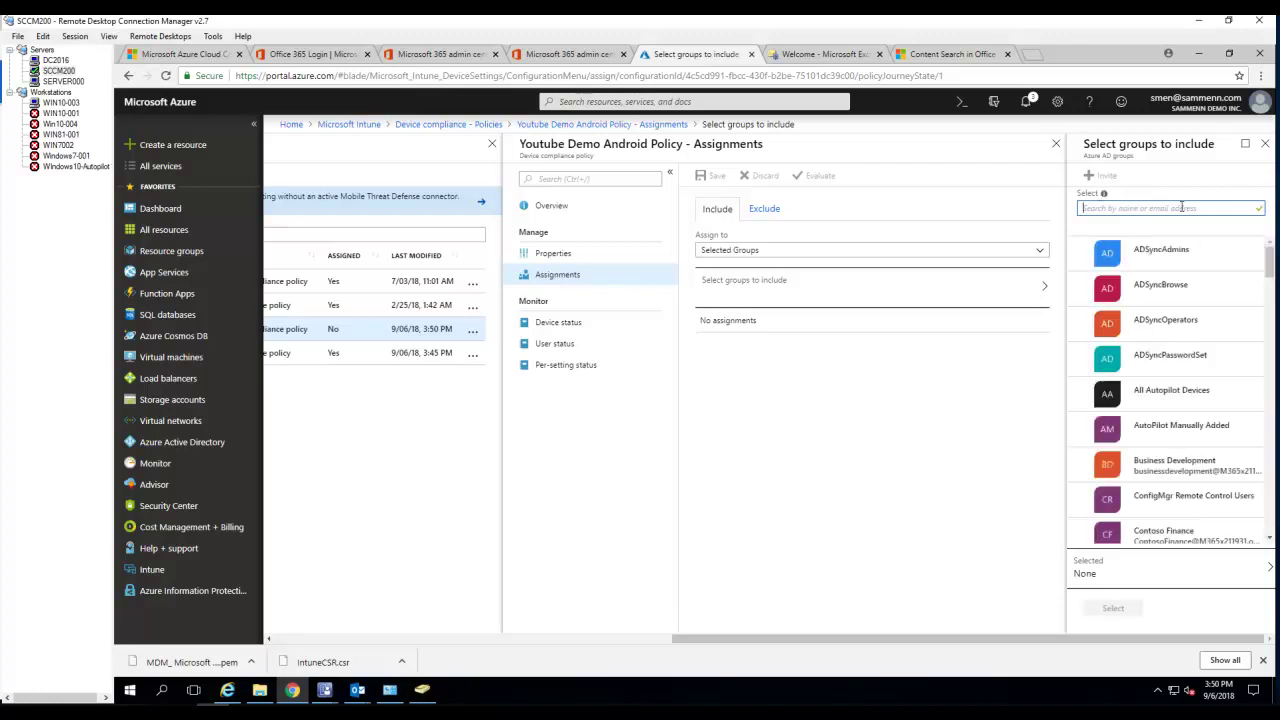
{"action": "type", "text": "int"}
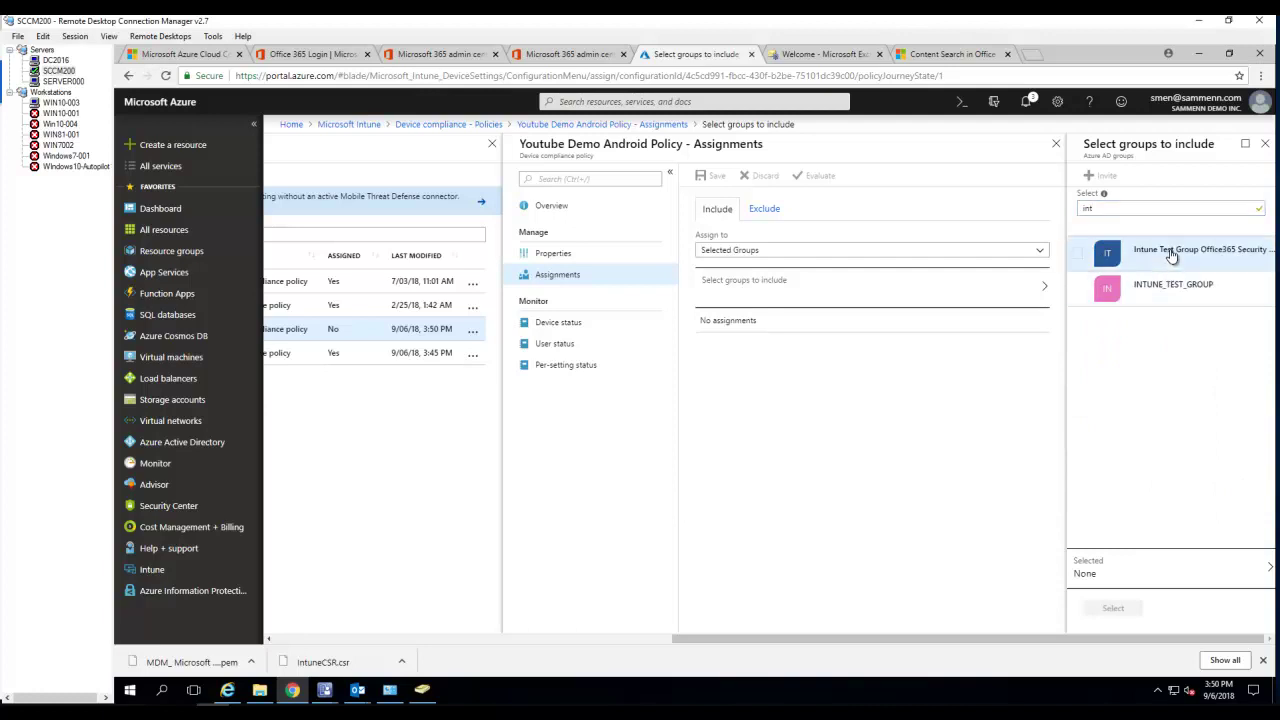
{"action": "left_click", "coordinate": [1171, 251]}
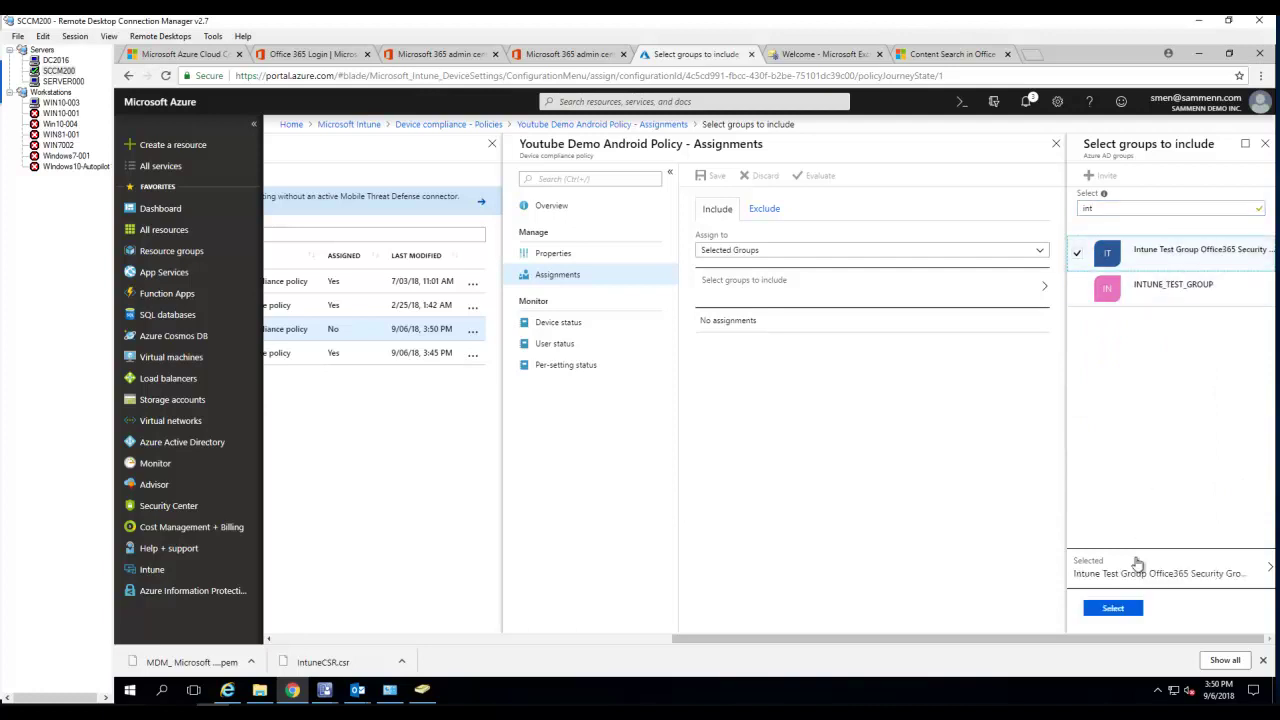
{"action": "left_click", "coordinate": [1110, 609]}
{"action": "left_click", "coordinate": [924, 177]}
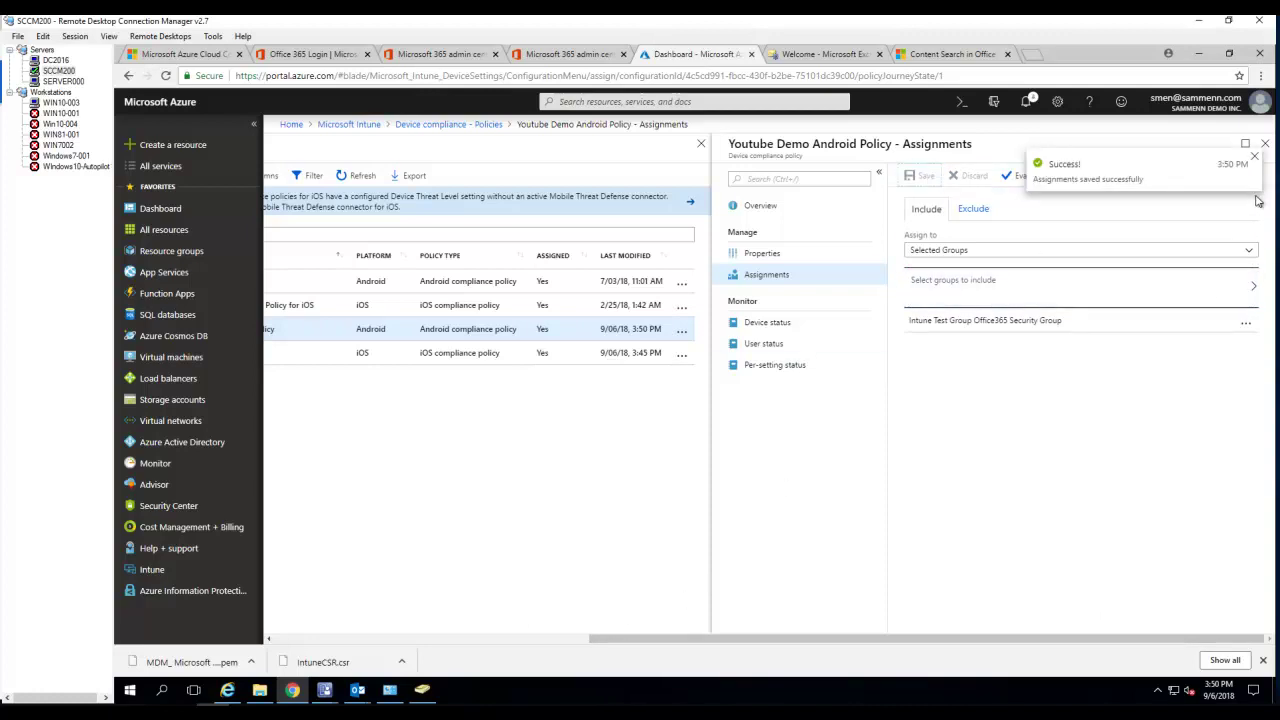
{"action": "left_click", "coordinate": [1254, 157]}
{"action": "left_click", "coordinate": [1264, 148]}
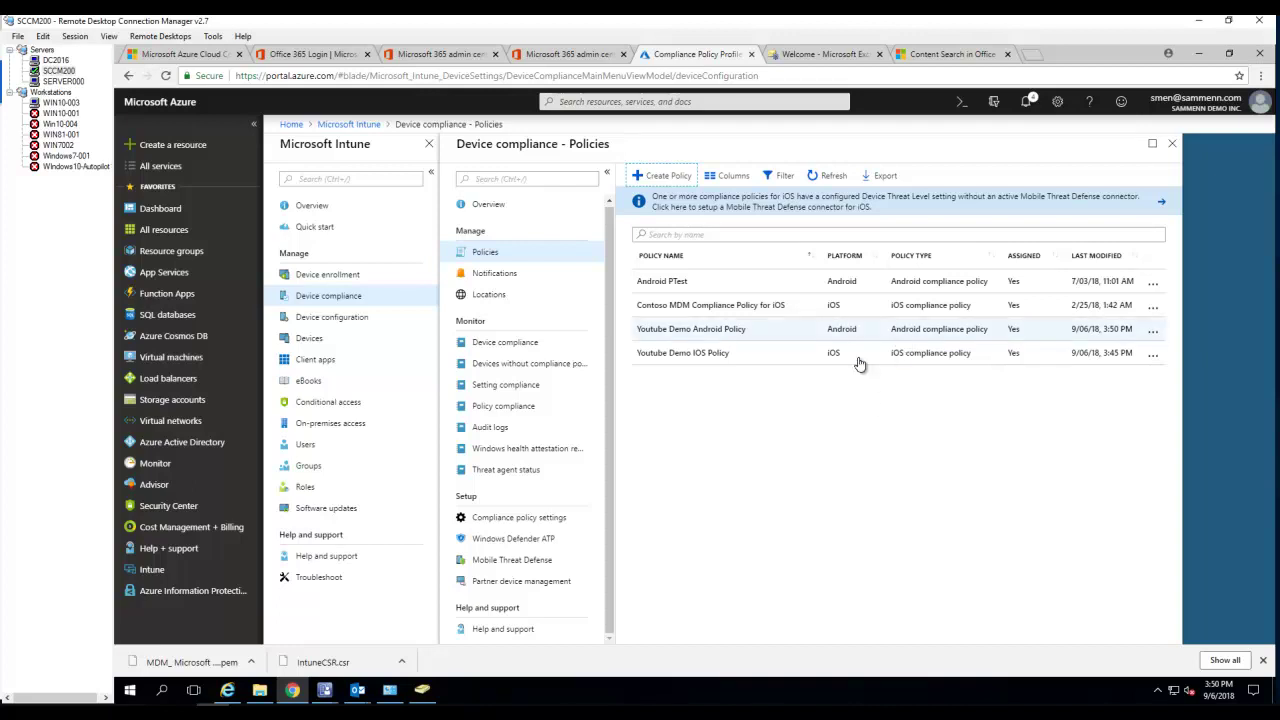
{"action": "left_click", "coordinate": [657, 177]}
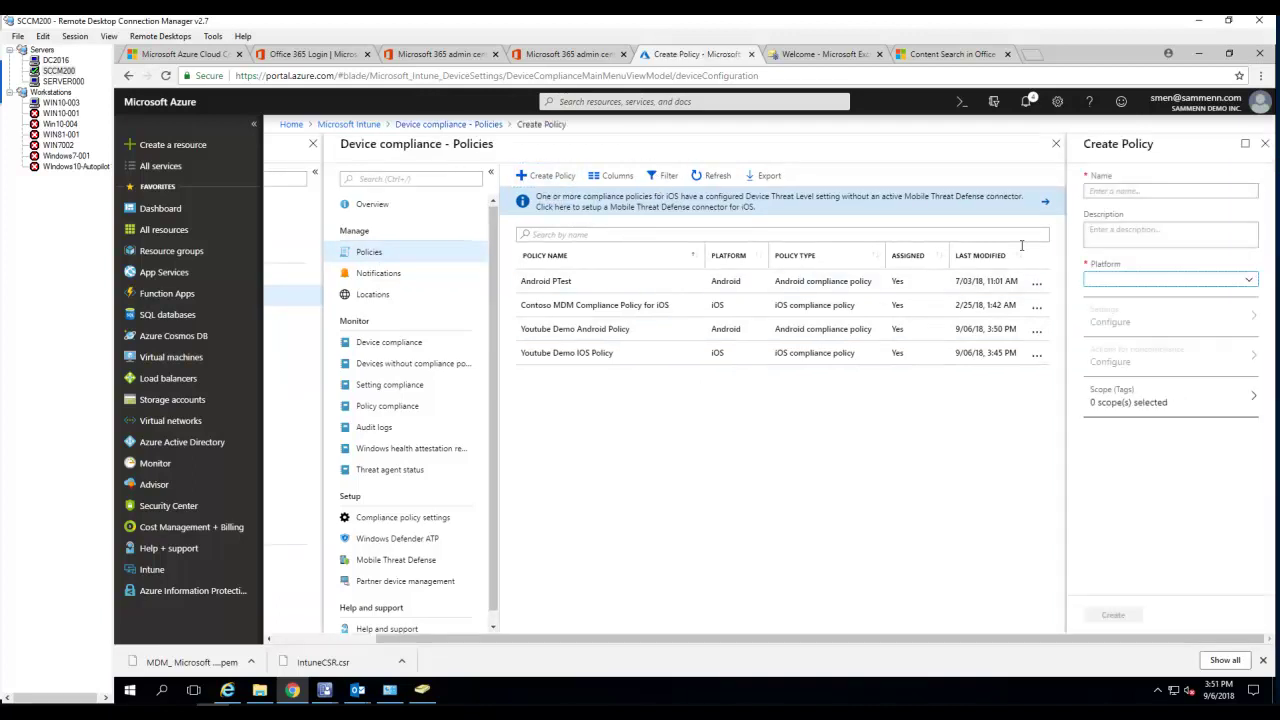
{"action": "left_click", "coordinate": [1192, 282]}
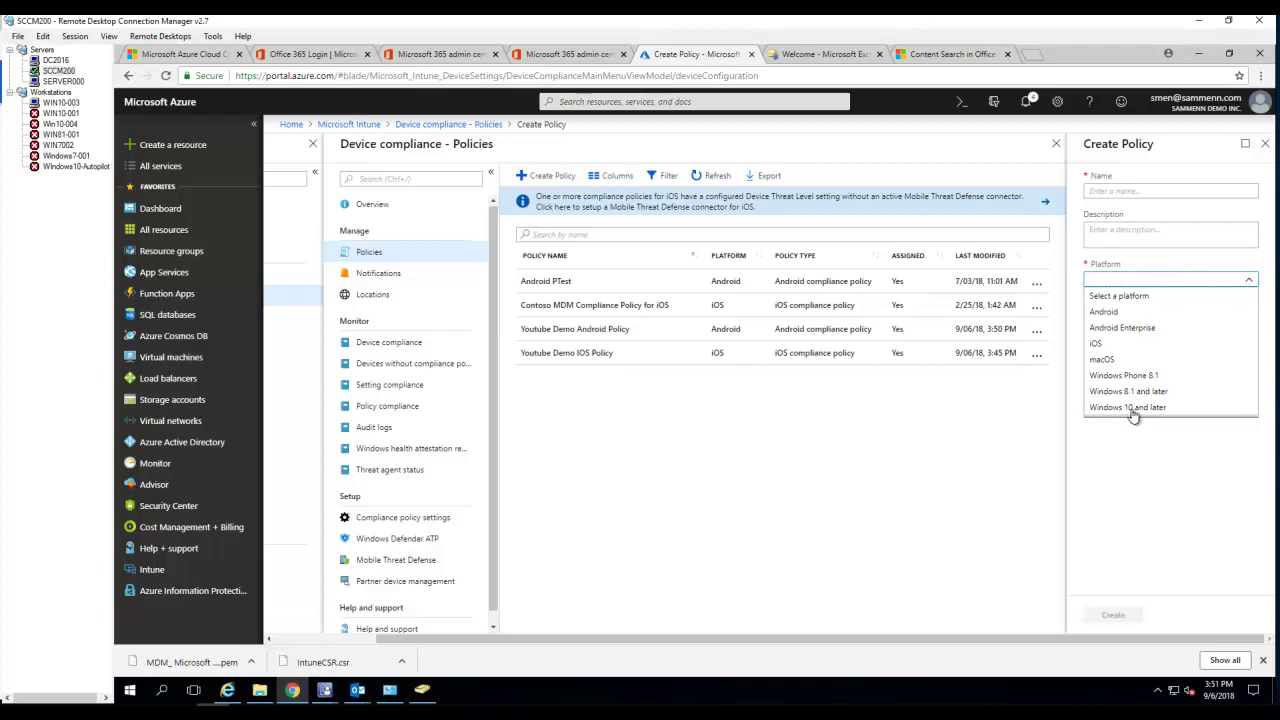
{"action": "left_click", "coordinate": [1158, 505]}
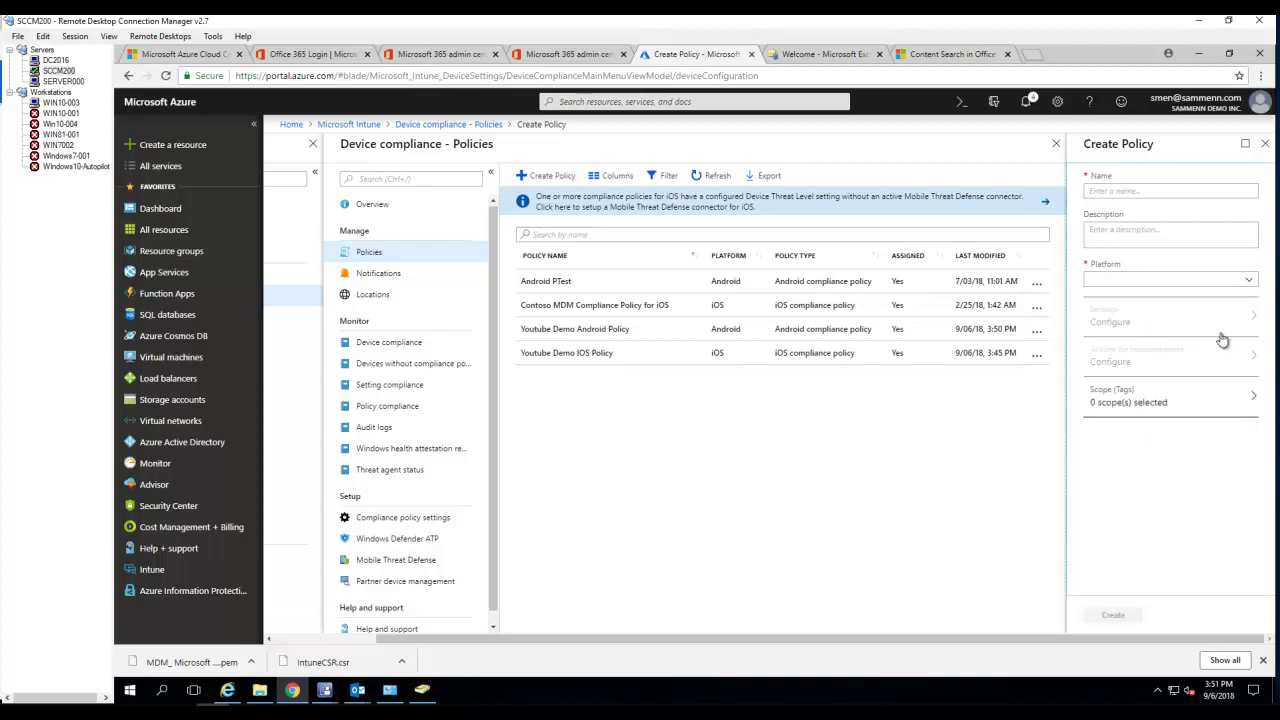
{"action": "left_click", "coordinate": [1264, 143]}
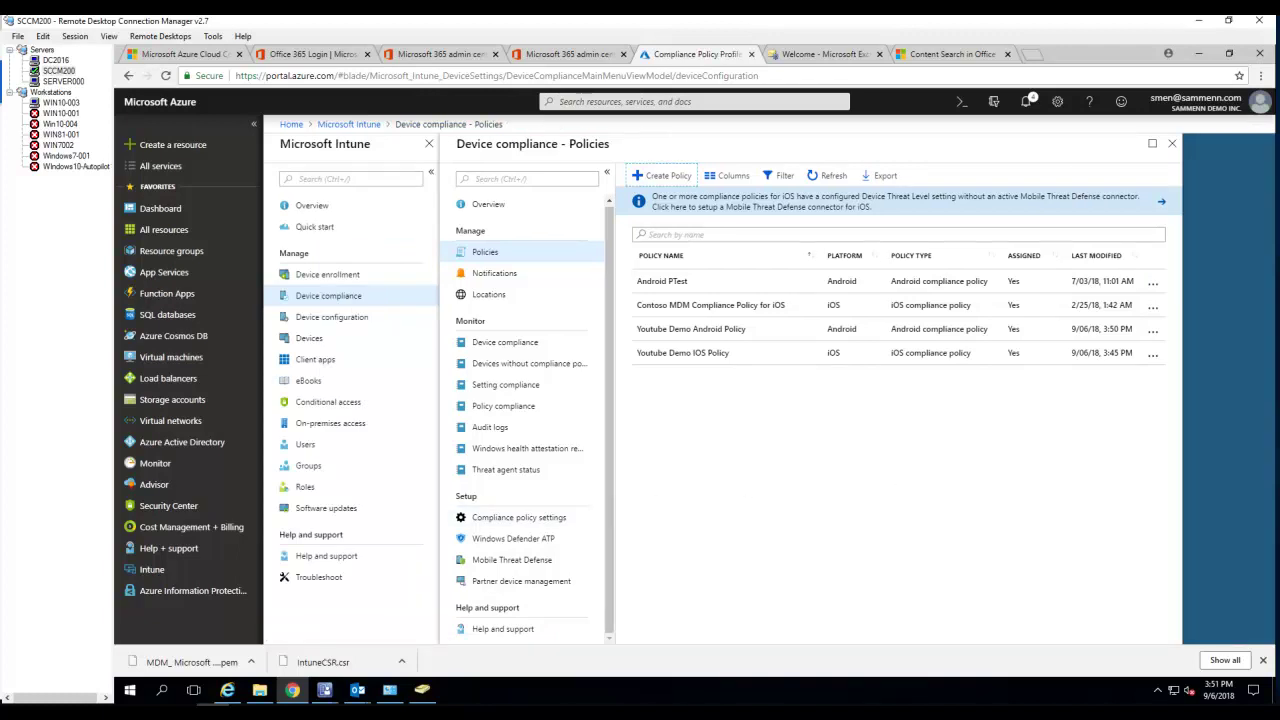